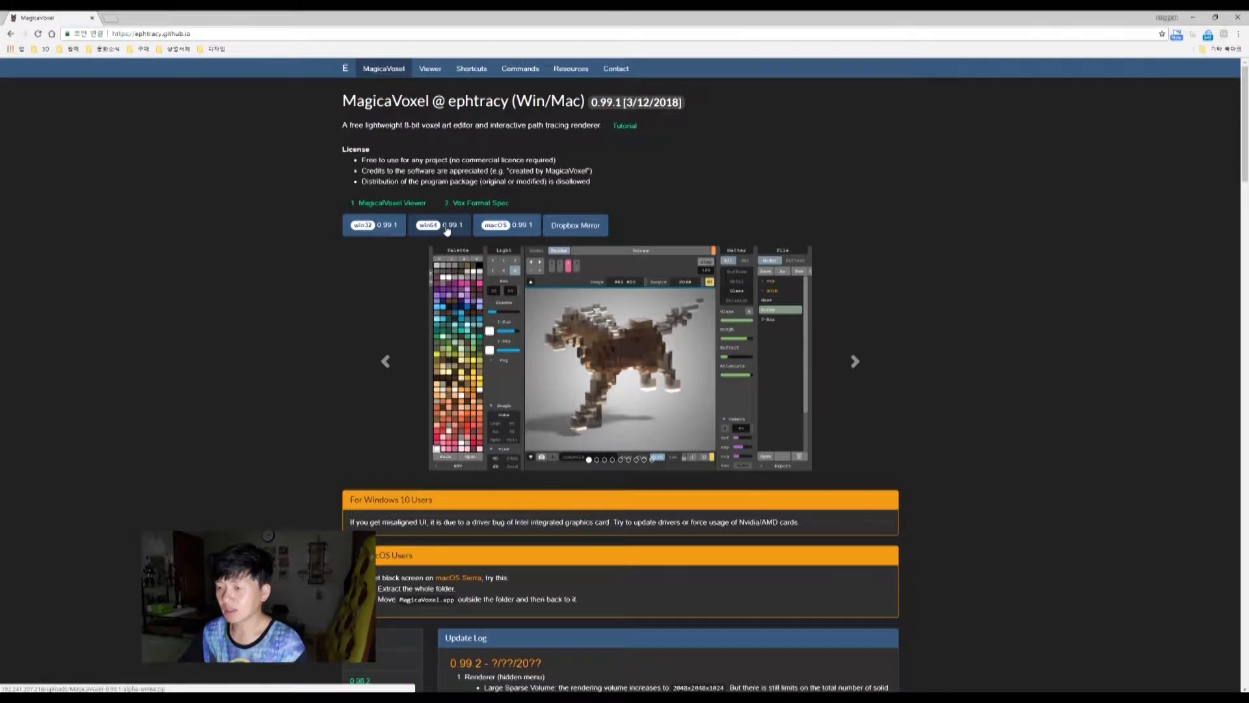
- Download the win64 build of MagicaVoxel 0.99.1 and minimise the browser to reach the desktop
{"action": "left_click", "coordinate": [446, 229]}
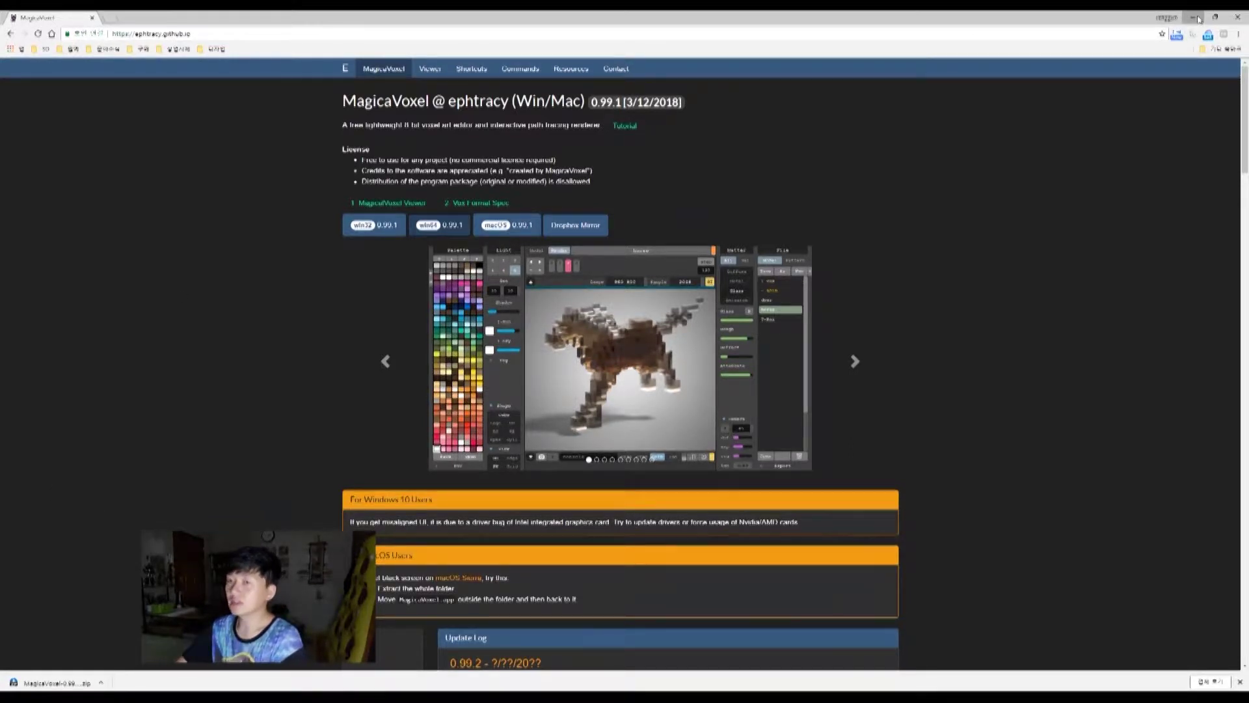
{"action": "left_click", "coordinate": [1192, 17]}
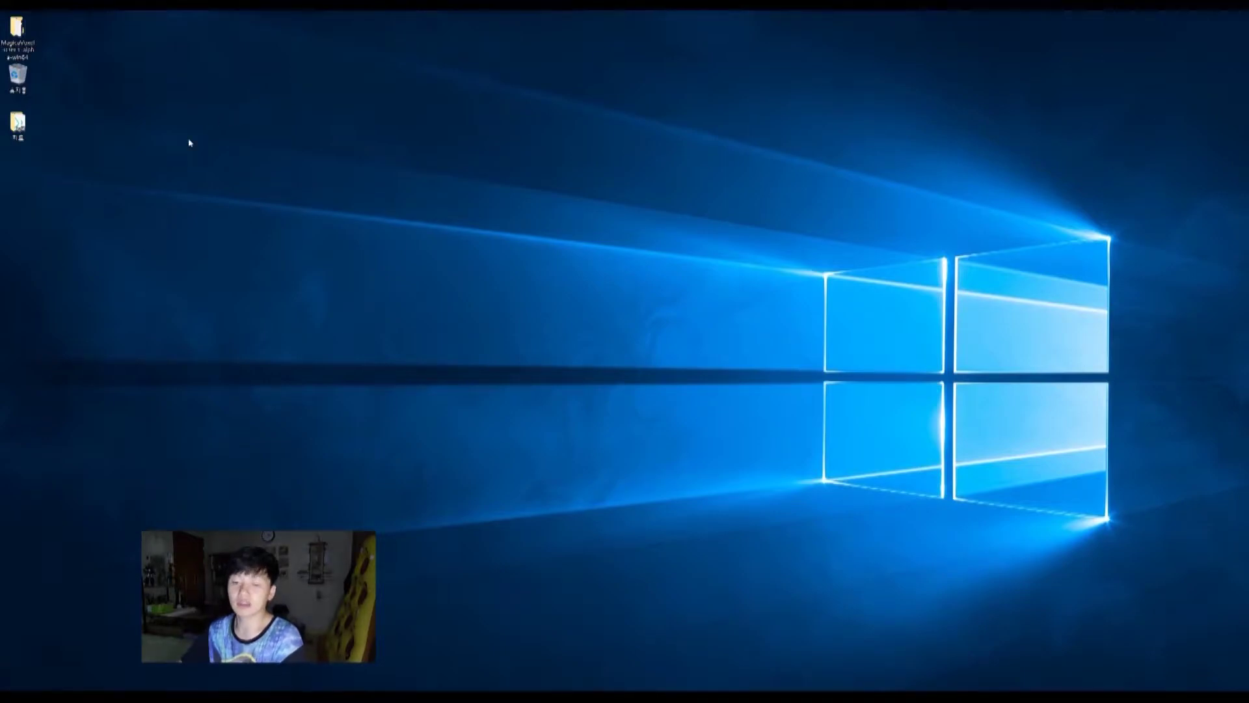
{"action": "key", "text": "alt+Tab"}
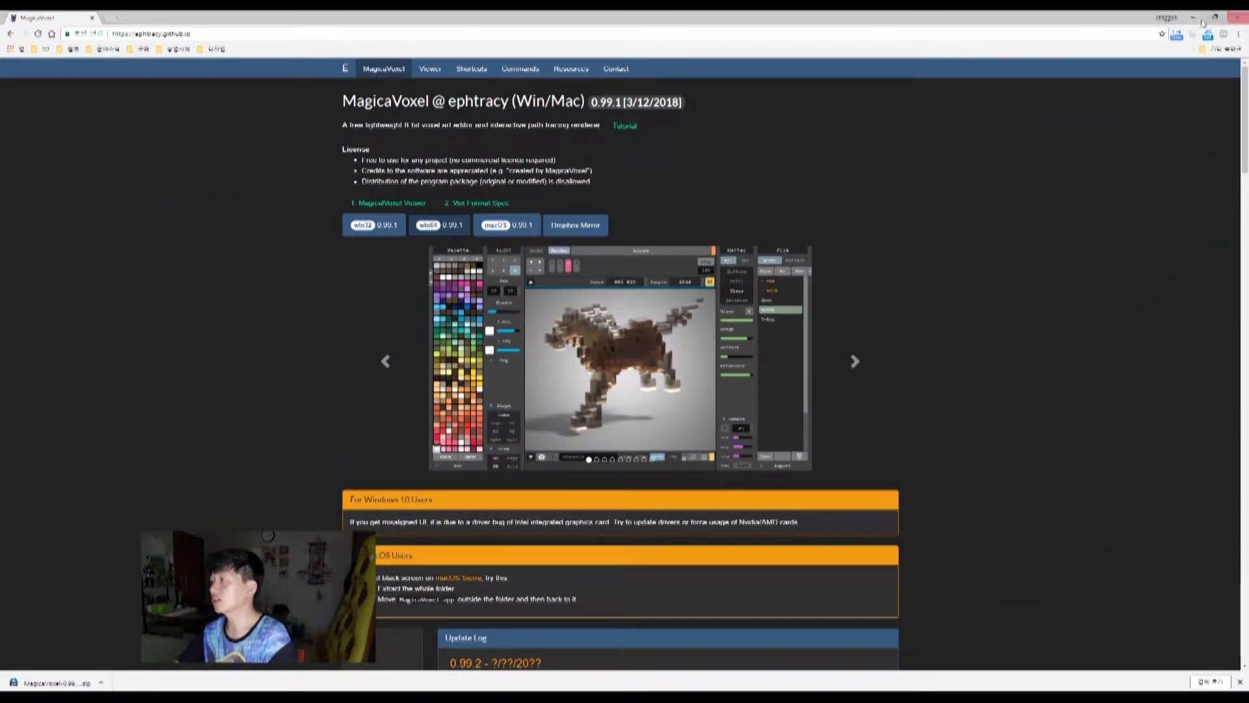
{"action": "left_click", "coordinate": [1191, 17]}
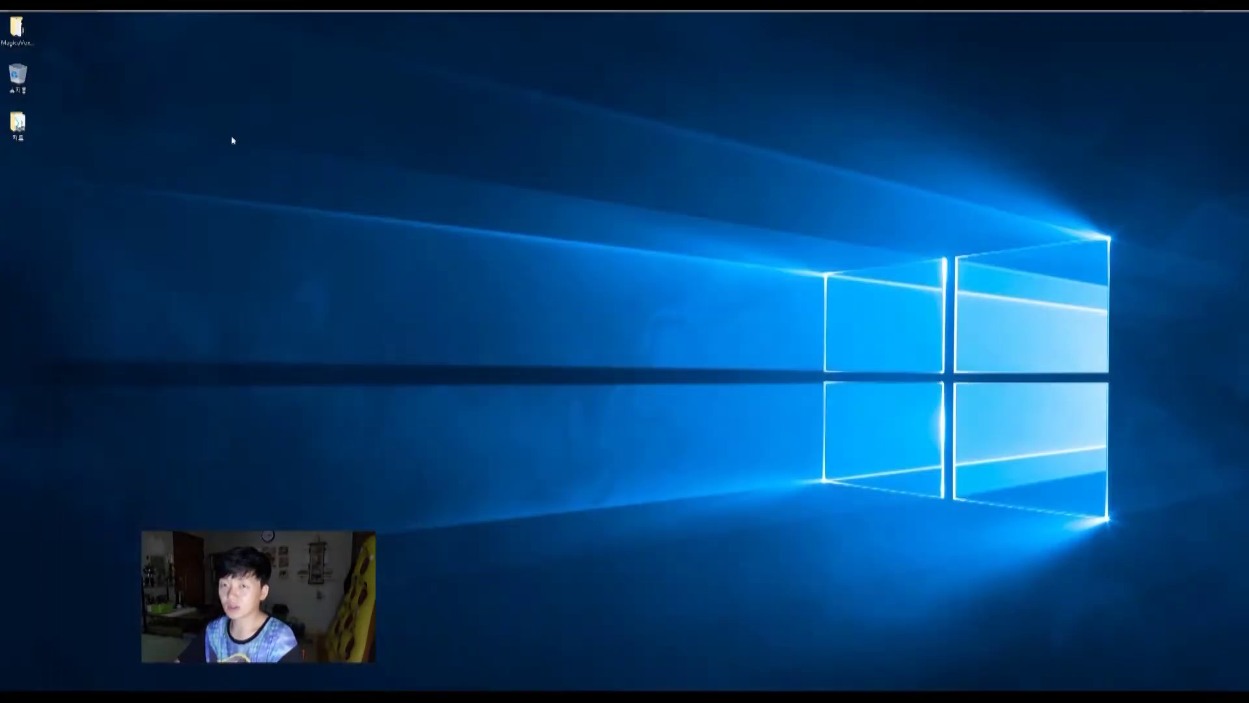
- Open the MagicaVoxel-0.99.1-alpha-win64 folder on the desktop, launch MagicaVoxel from it and maximise its window
{"action": "double_click", "coordinate": [2, 22]}
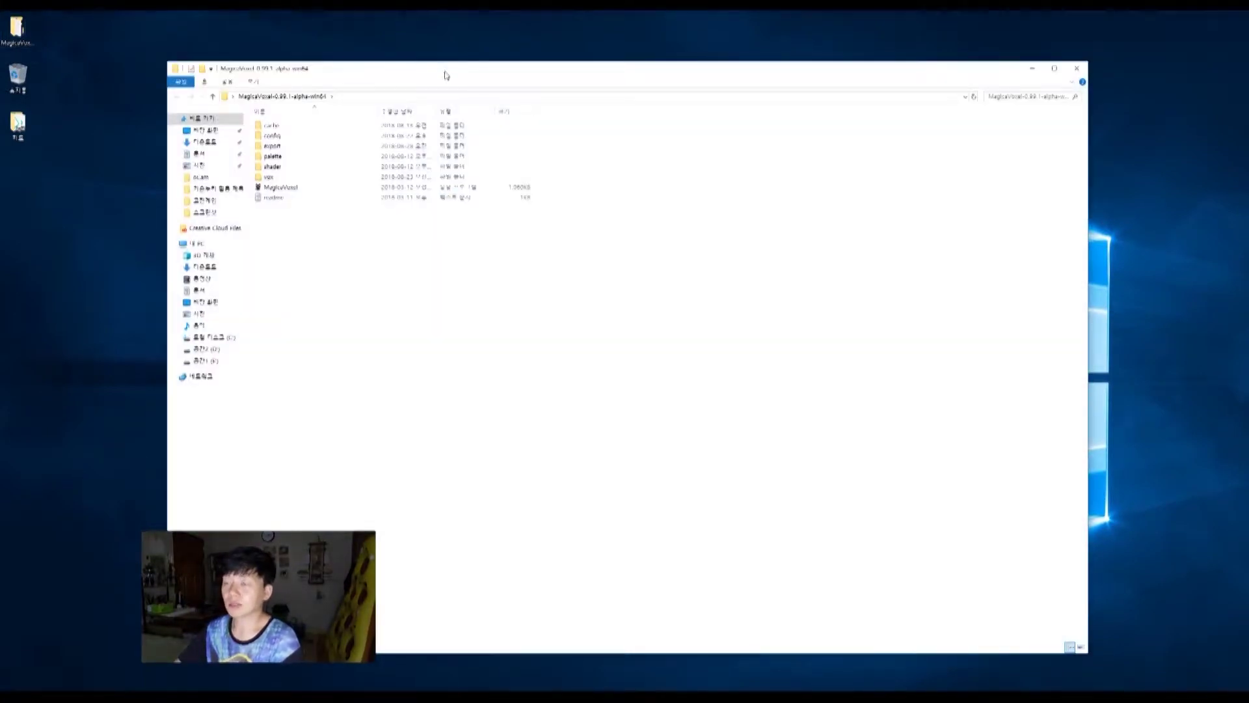
{"action": "left_click_drag", "start_coordinate": [442, 42], "coordinate": [441, 13]}
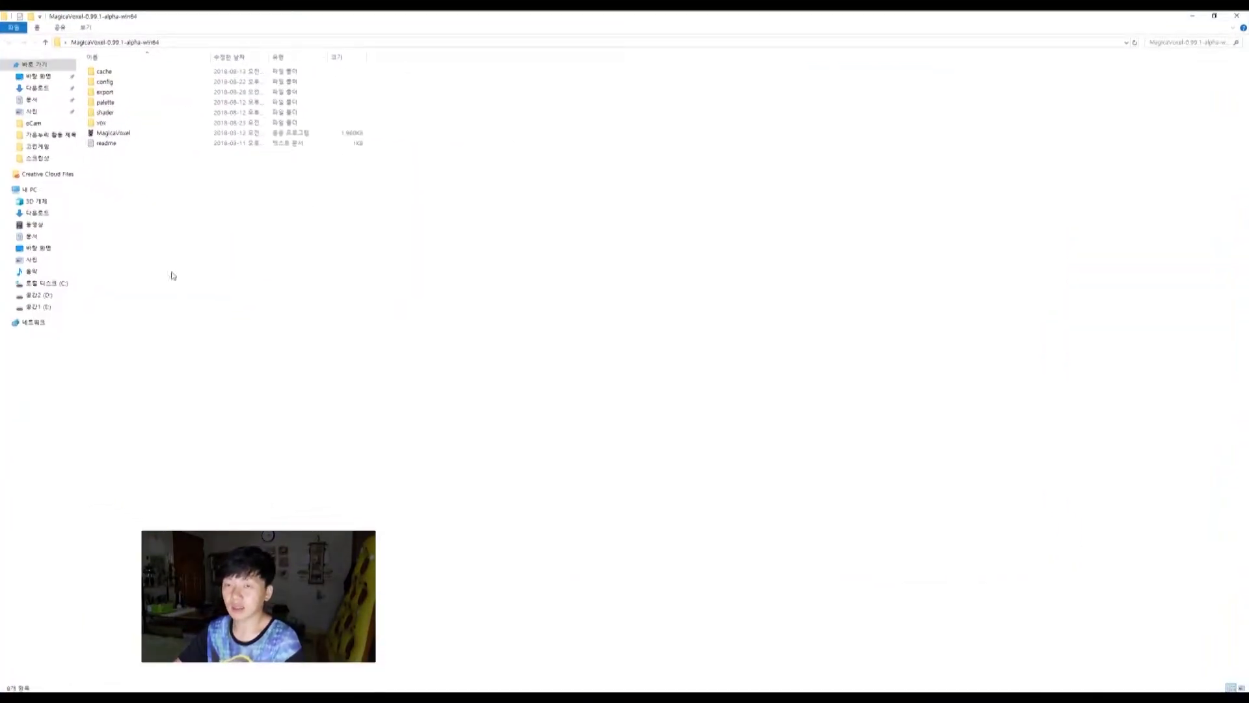
{"action": "left_click_drag", "start_coordinate": [202, 220], "coordinate": [81, 71]}
{"action": "left_click", "coordinate": [117, 134]}
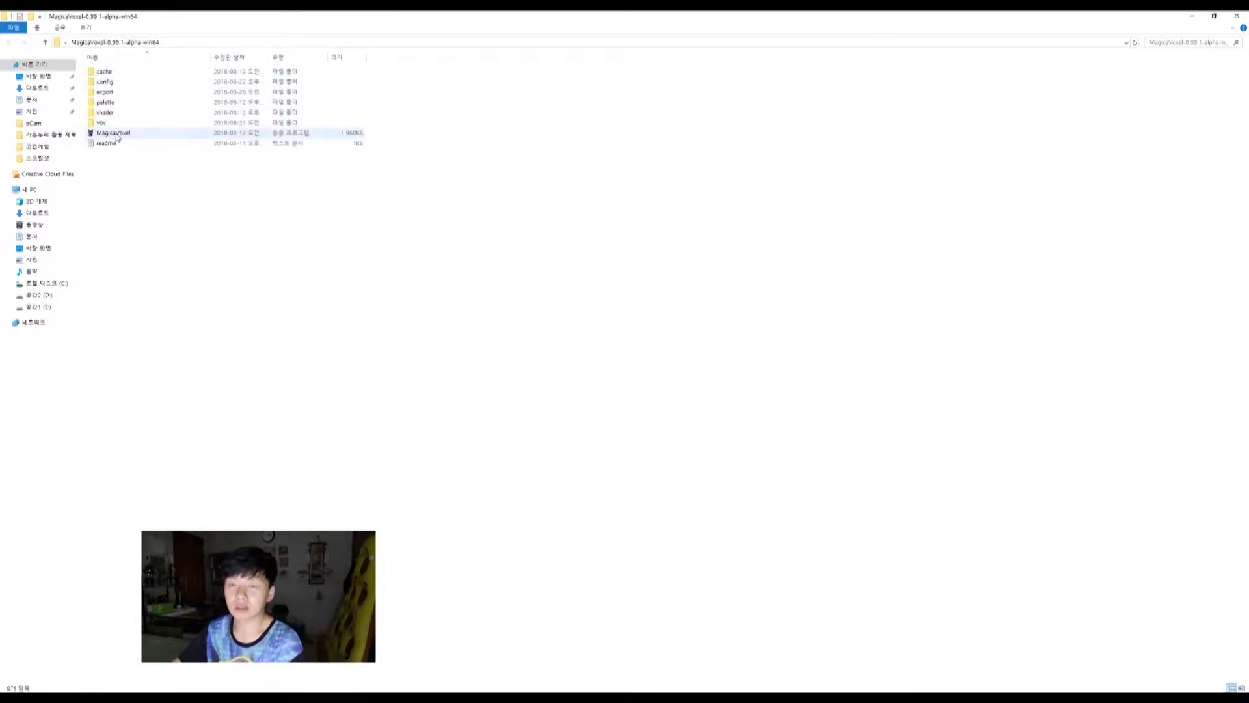
{"action": "double_click", "coordinate": [117, 135]}
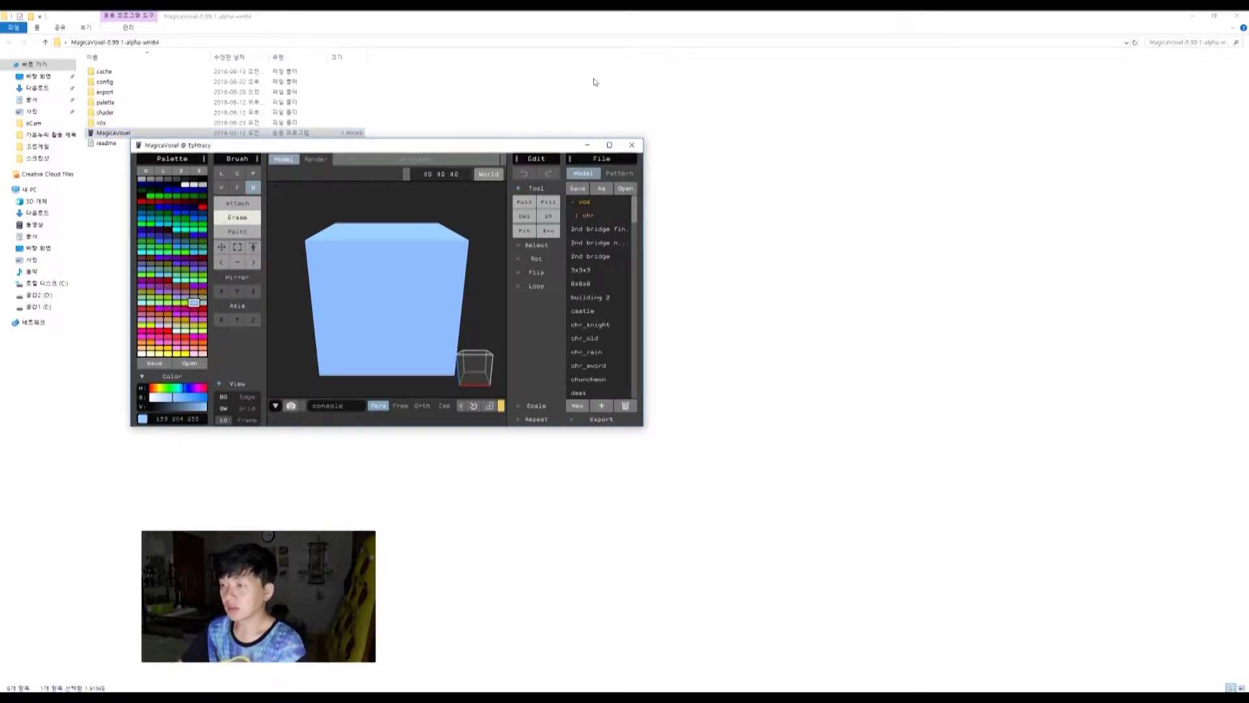
{"action": "left_click", "coordinate": [608, 145]}
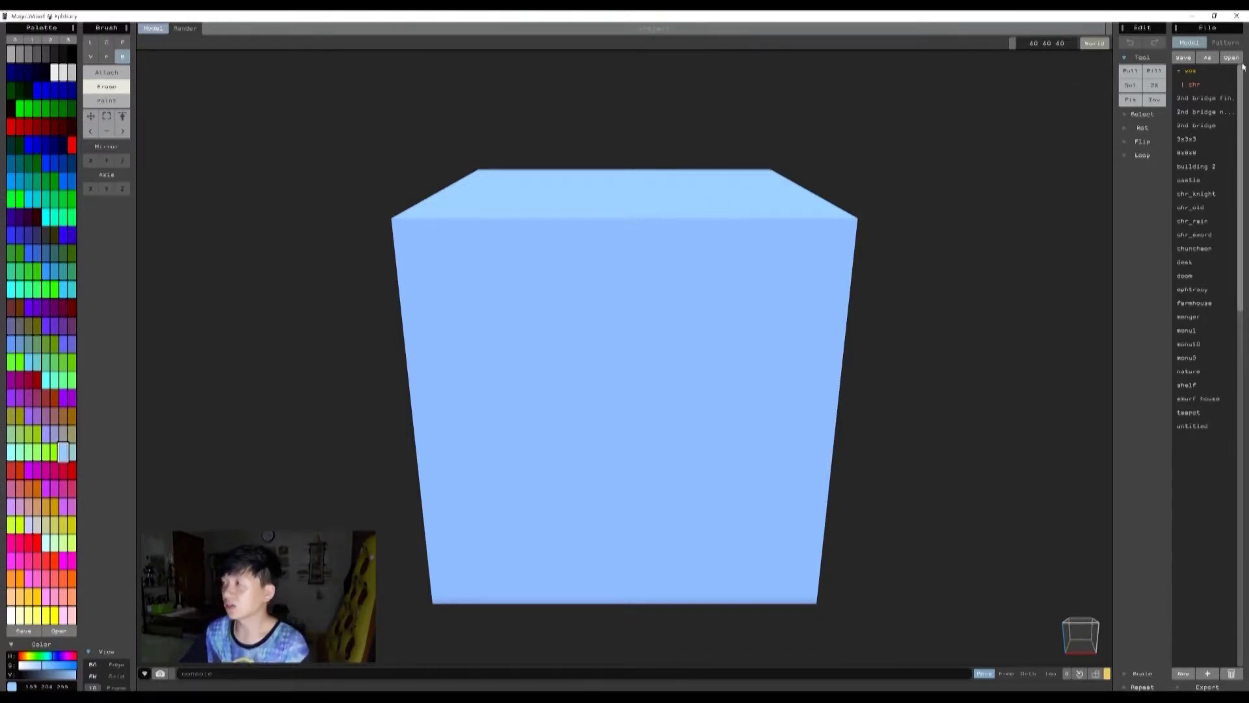
- Collapse the Edit panel and expand it again
{"action": "left_click", "coordinate": [1152, 28]}
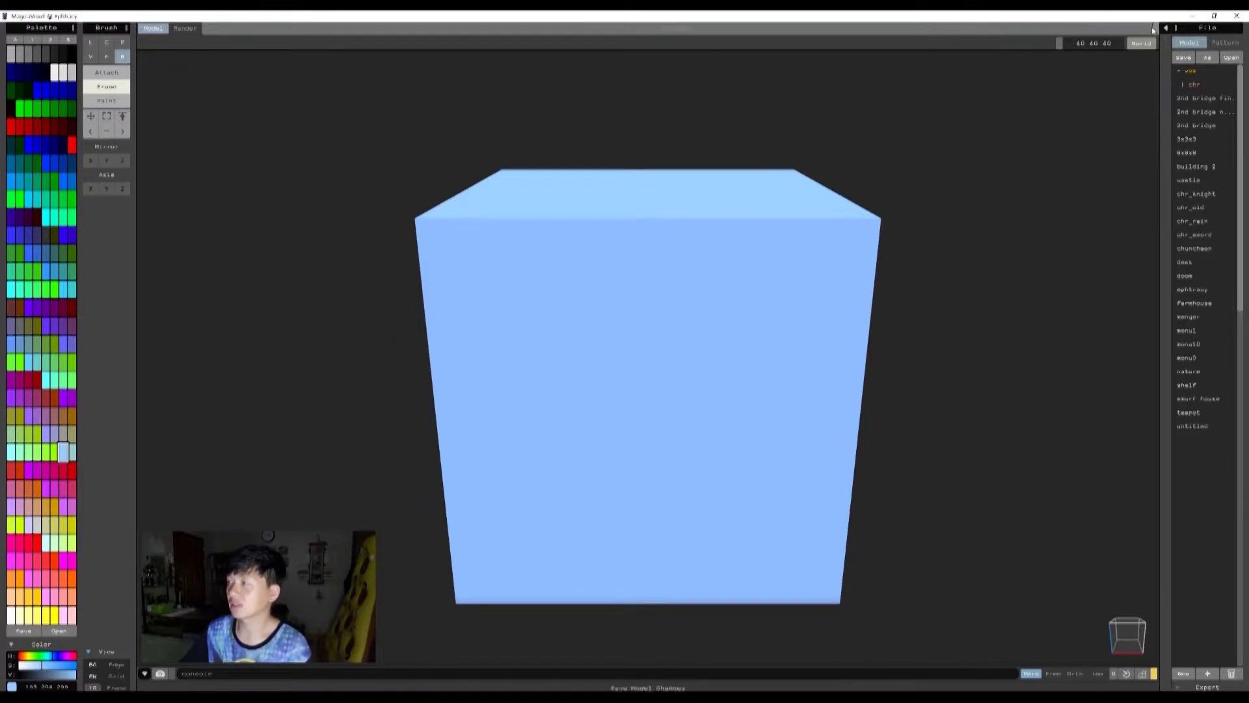
{"action": "left_click", "coordinate": [1212, 29]}
{"action": "left_click", "coordinate": [1216, 32]}
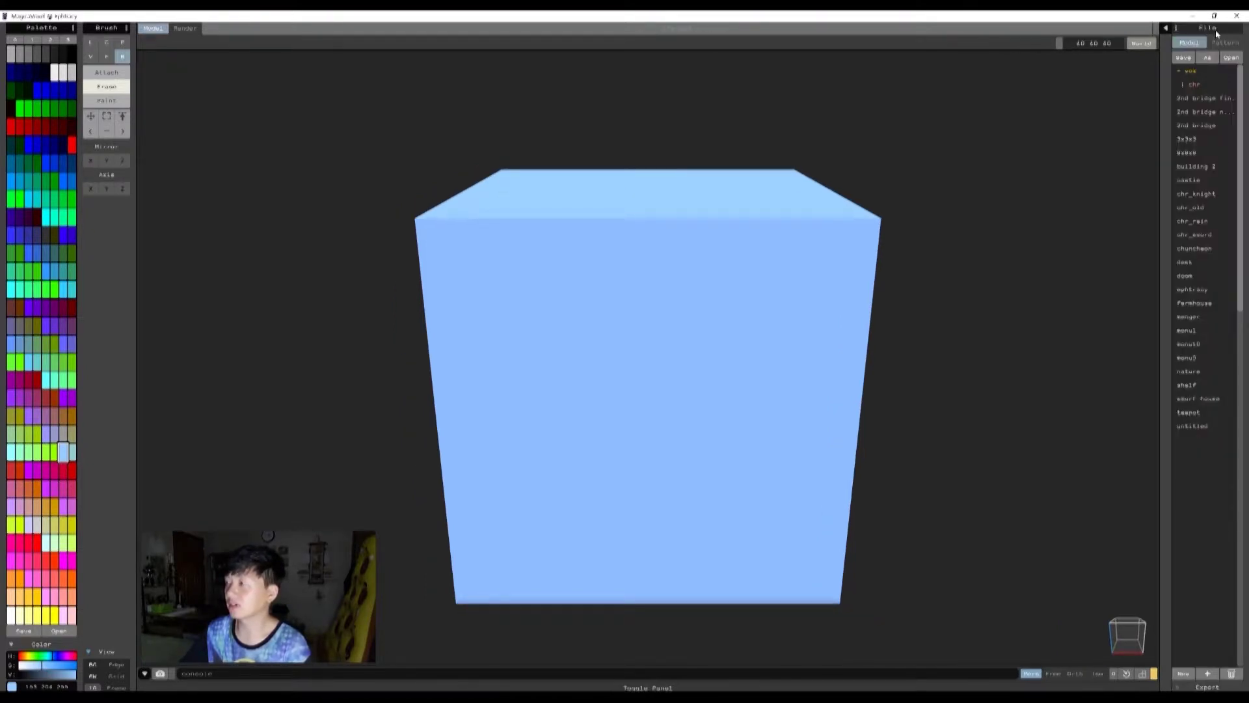
{"action": "left_click", "coordinate": [1166, 28]}
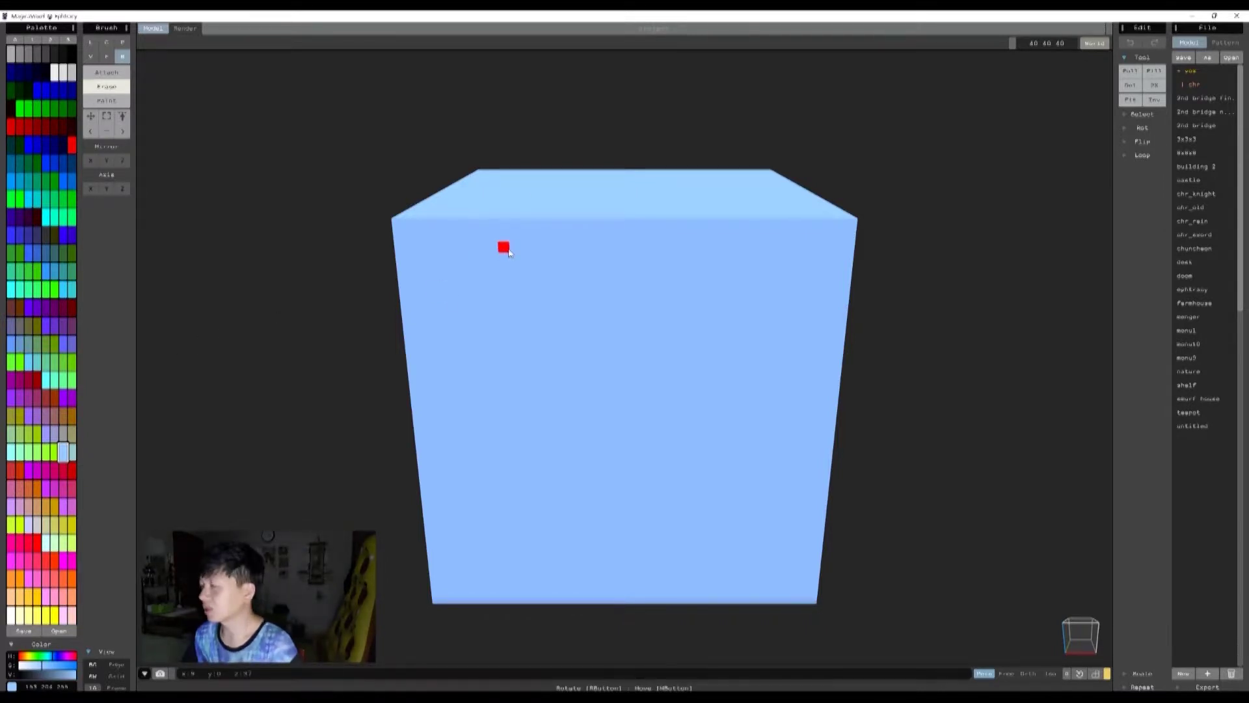
- Erase rectangular areas from the front of the light blue cube with the box brush
{"action": "mouse_move", "coordinate": [509, 252]}
{"action": "left_mouse_down"}
{"action": "mouse_move", "coordinate": [521, 357]}
{"action": "mouse_move", "coordinate": [756, 406]}
{"action": "left_mouse_up"}
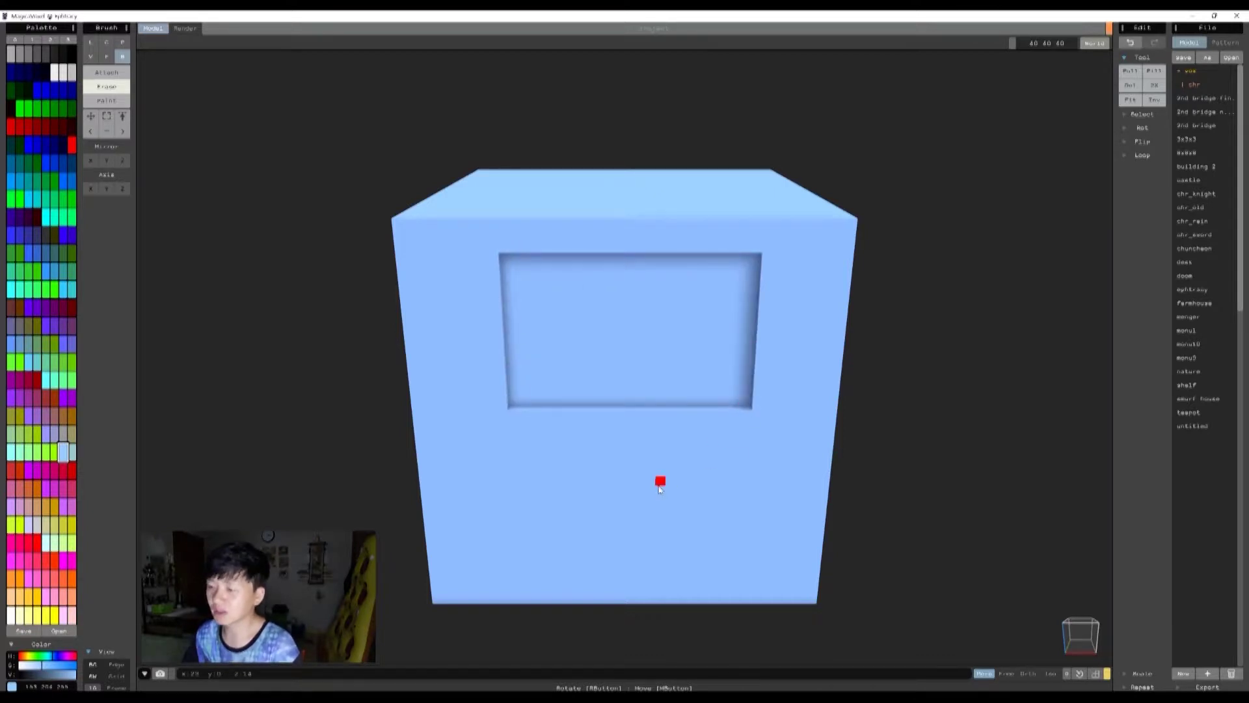
{"action": "left_click_drag", "start_coordinate": [658, 497], "coordinate": [693, 550]}
{"action": "mouse_move", "coordinate": [399, 245]}
{"action": "left_mouse_down"}
{"action": "mouse_move", "coordinate": [661, 421]}
{"action": "mouse_move", "coordinate": [736, 538]}
{"action": "mouse_move", "coordinate": [782, 551]}
{"action": "left_mouse_up"}
{"action": "mouse_move", "coordinate": [627, 246]}
{"action": "left_mouse_down"}
{"action": "mouse_move", "coordinate": [778, 485]}
{"action": "mouse_move", "coordinate": [706, 458]}
{"action": "mouse_move", "coordinate": [573, 377]}
{"action": "mouse_move", "coordinate": [524, 255]}
{"action": "mouse_move", "coordinate": [702, 362]}
{"action": "mouse_move", "coordinate": [658, 469]}
{"action": "mouse_move", "coordinate": [748, 518]}
{"action": "left_mouse_up"}
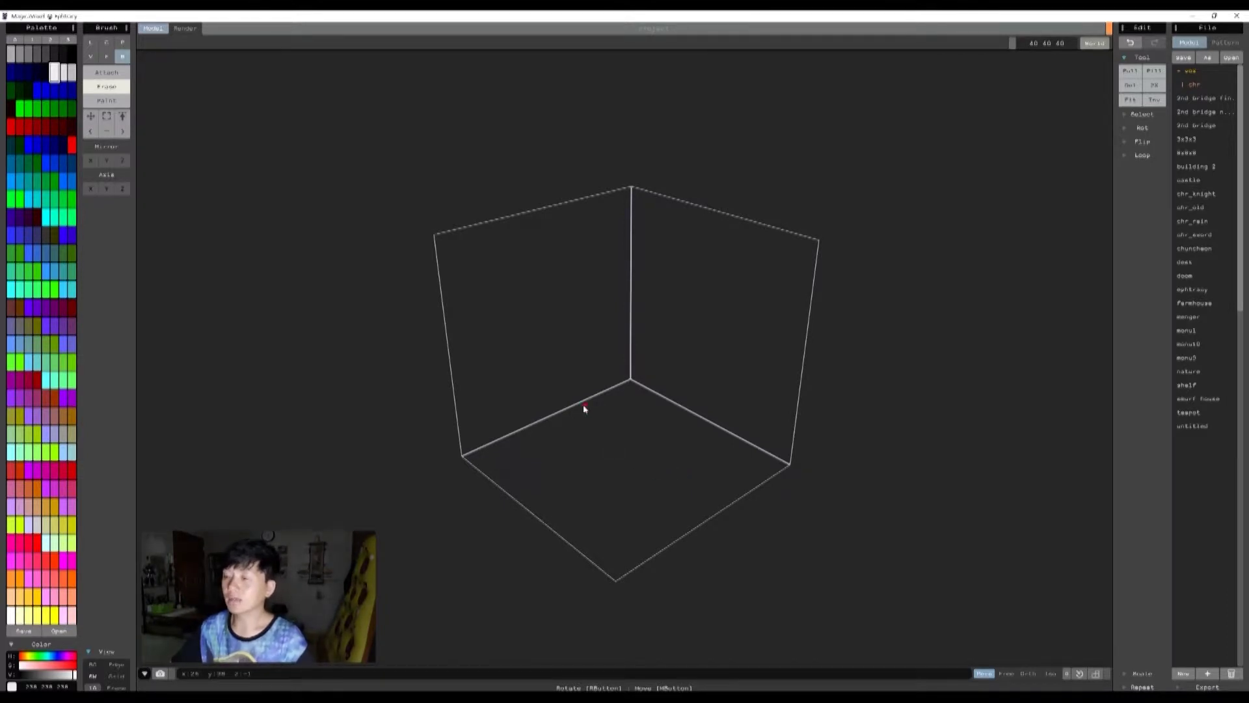
- Examine the empty 40 × 40 × 40 model volume by zooming, rotating and panning the camera
{"action": "scroll", "coordinate": [607, 428], "scroll_direction": "up", "scroll_amount": 2}
{"action": "scroll", "coordinate": [607, 428], "scroll_direction": "up", "scroll_amount": 3}
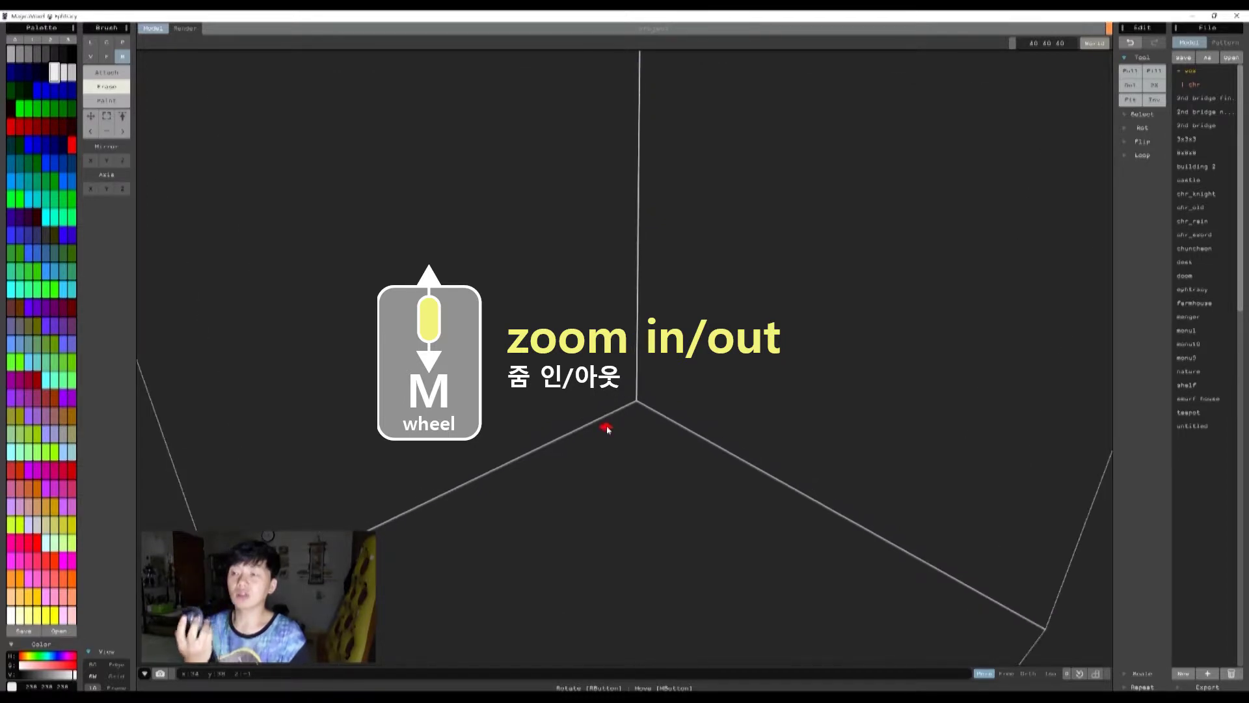
{"action": "scroll", "coordinate": [607, 429], "scroll_direction": "down", "scroll_amount": 2}
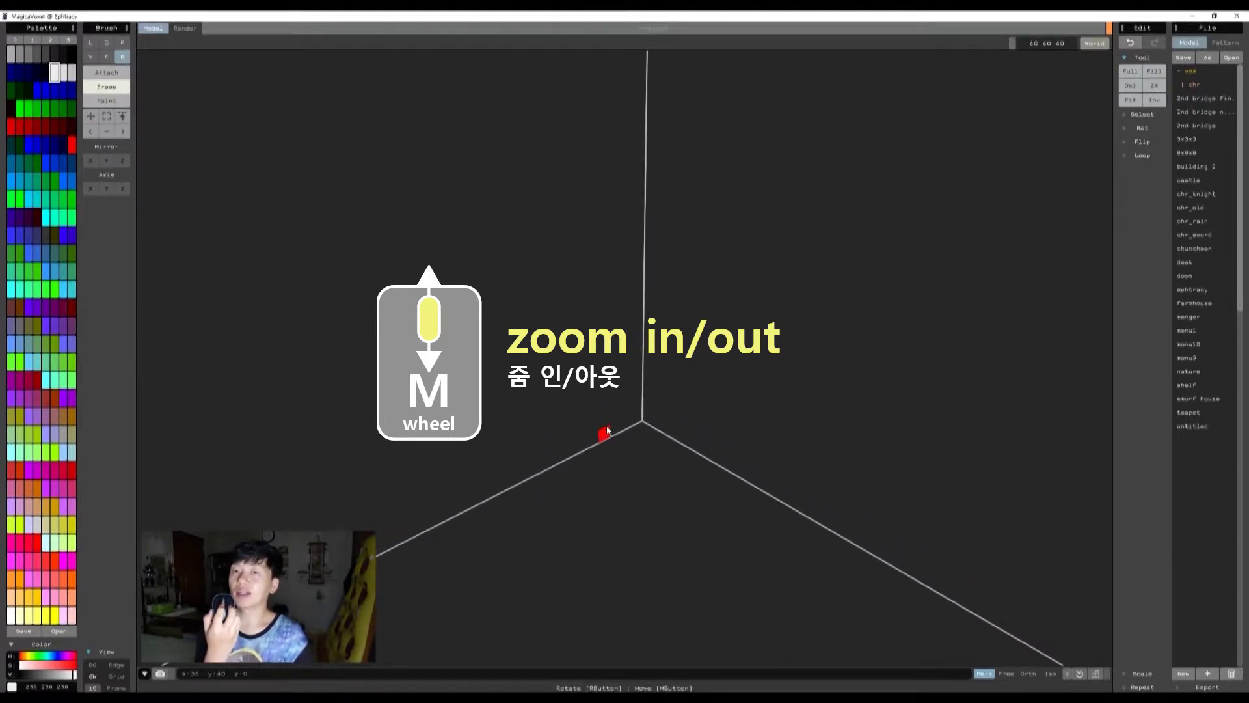
{"action": "scroll", "coordinate": [607, 428], "scroll_direction": "down", "scroll_amount": 5}
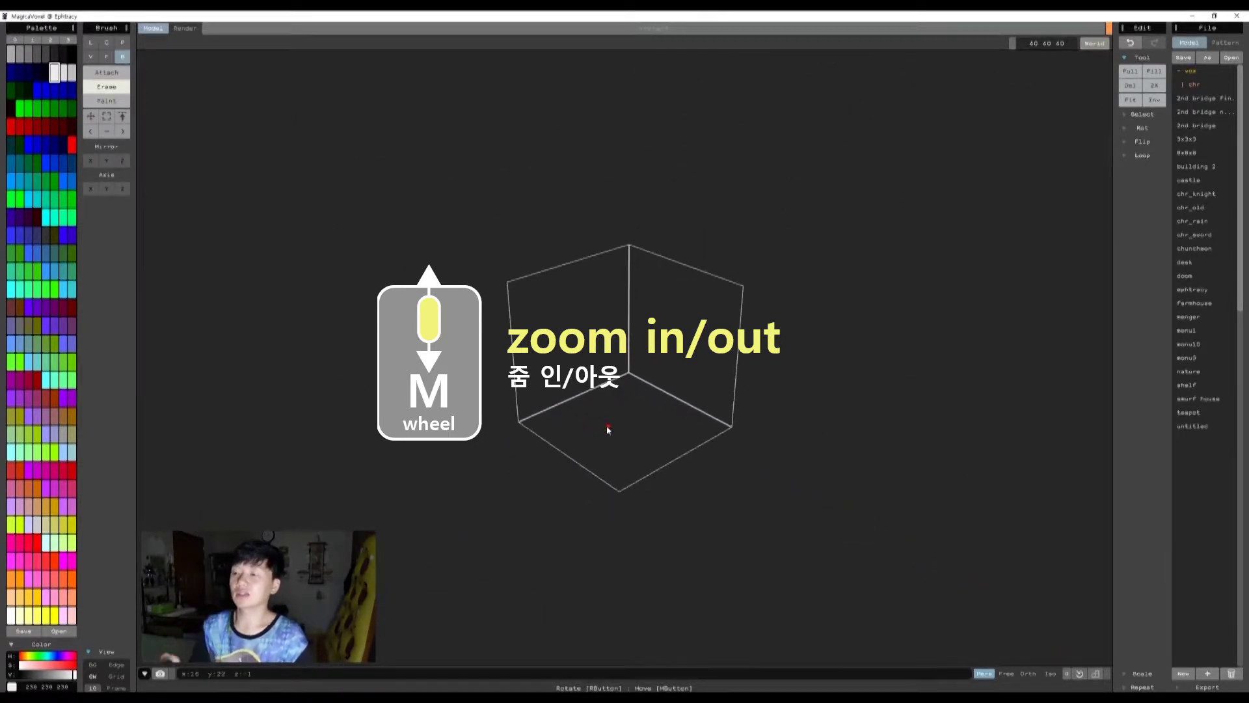
{"action": "scroll", "coordinate": [607, 428], "scroll_direction": "up", "scroll_amount": 5}
{"action": "scroll", "coordinate": [607, 429], "scroll_direction": "down", "scroll_amount": 4}
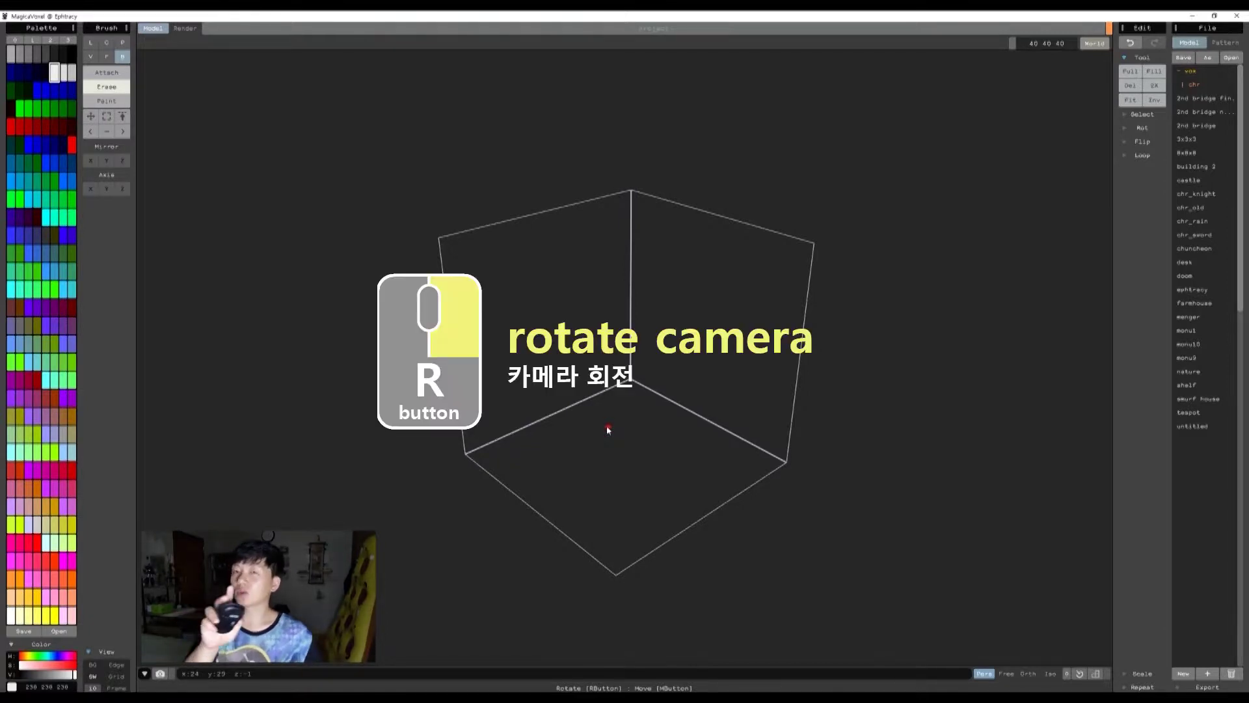
{"action": "right_click_drag", "start_coordinate": [607, 430], "coordinate": [616, 373]}
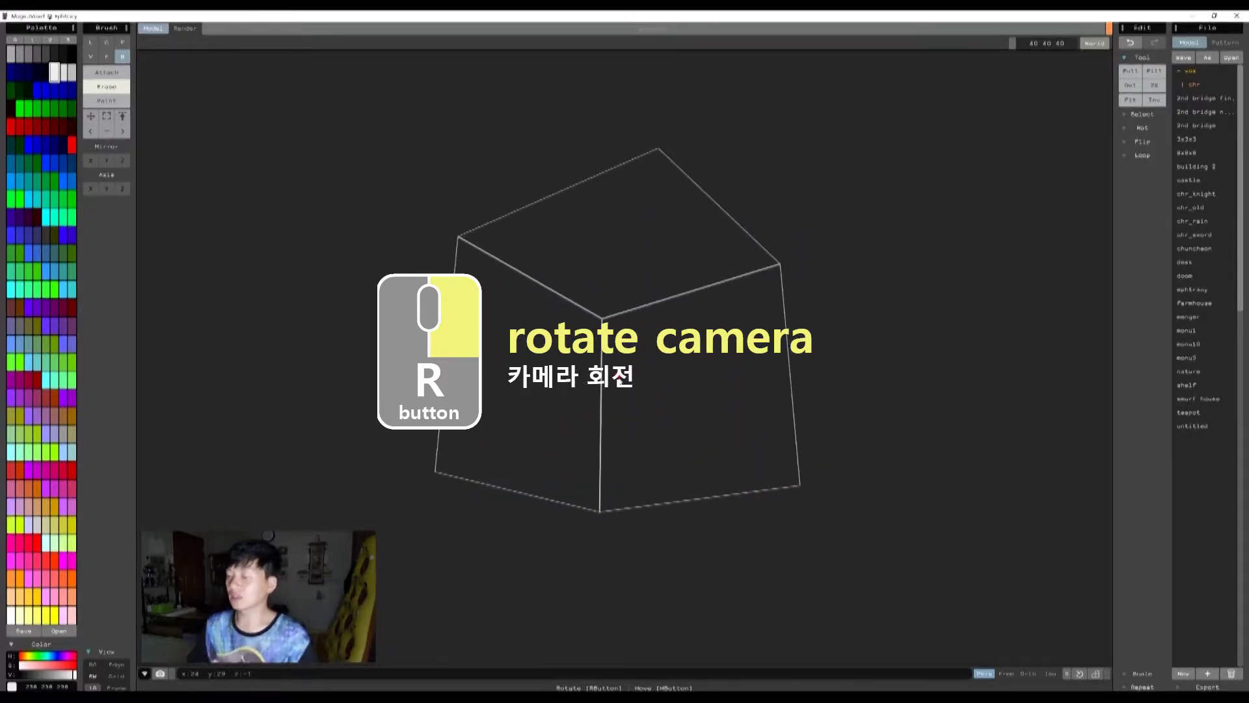
{"action": "right_click_drag", "start_coordinate": [646, 418], "coordinate": [652, 478]}
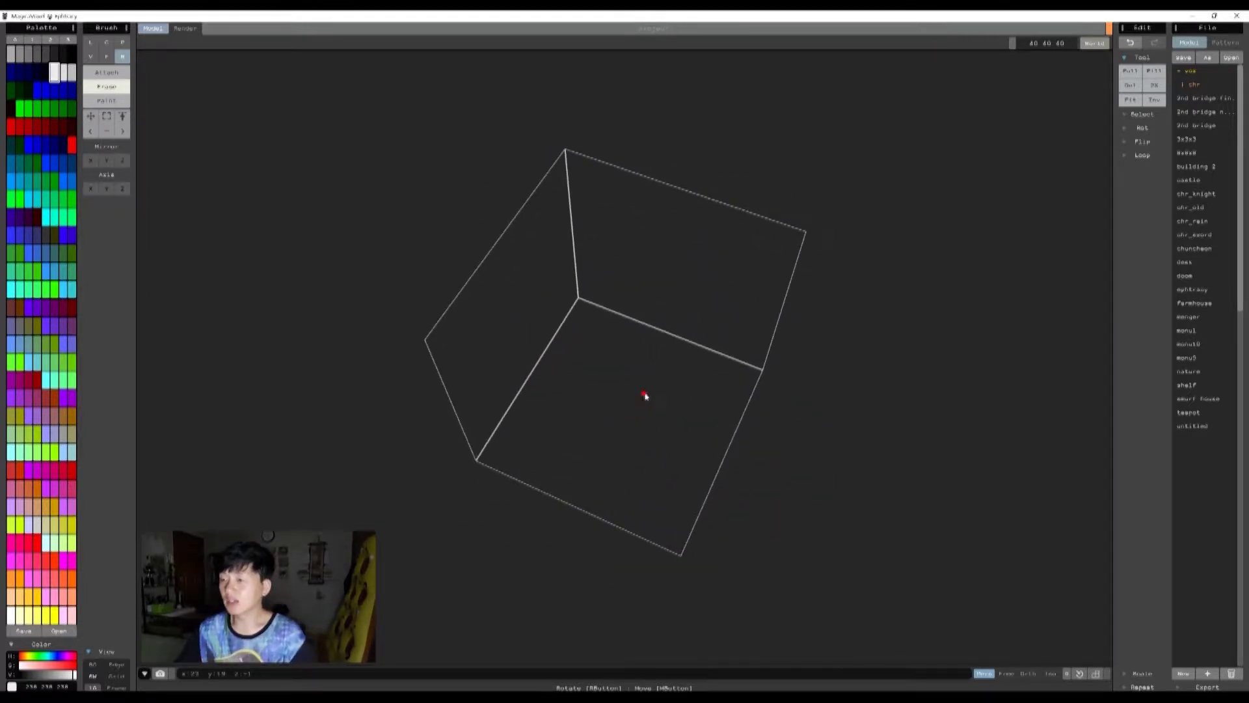
{"action": "right_click_drag", "start_coordinate": [635, 421], "coordinate": [621, 395]}
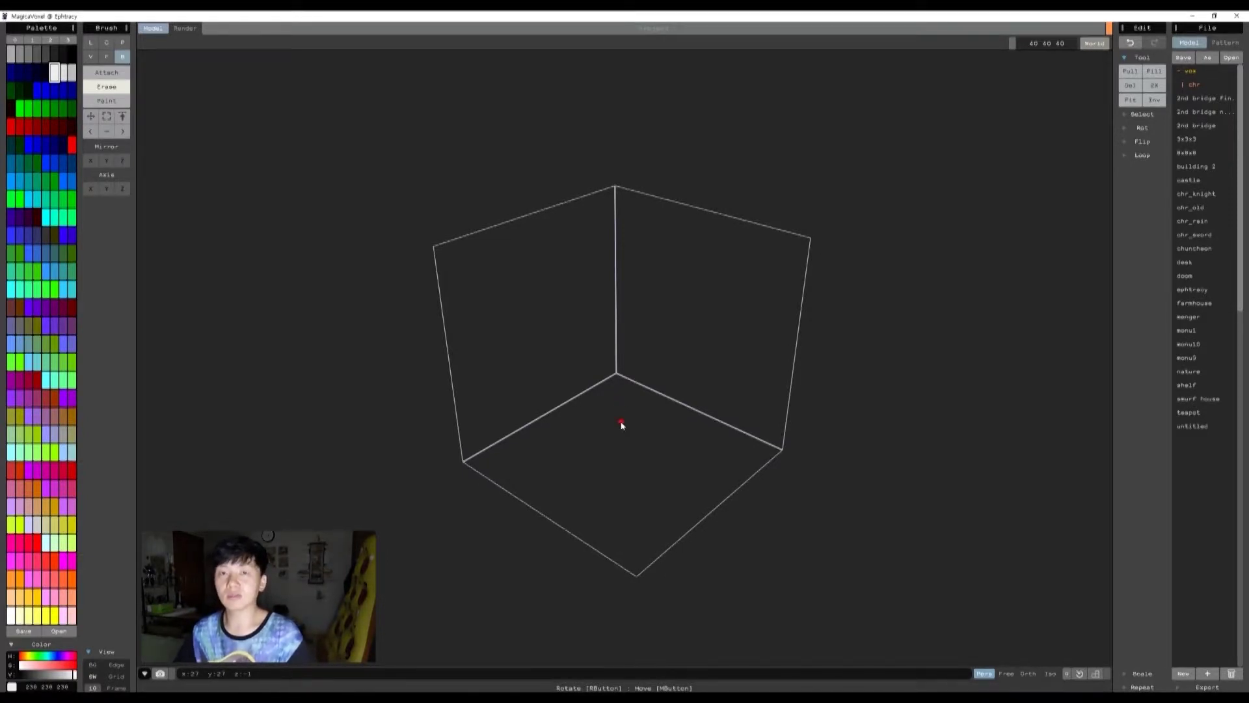
{"action": "scroll", "coordinate": [625, 419], "scroll_direction": "up", "scroll_amount": 5}
{"action": "scroll", "coordinate": [610, 400], "scroll_direction": "down", "scroll_amount": 5}
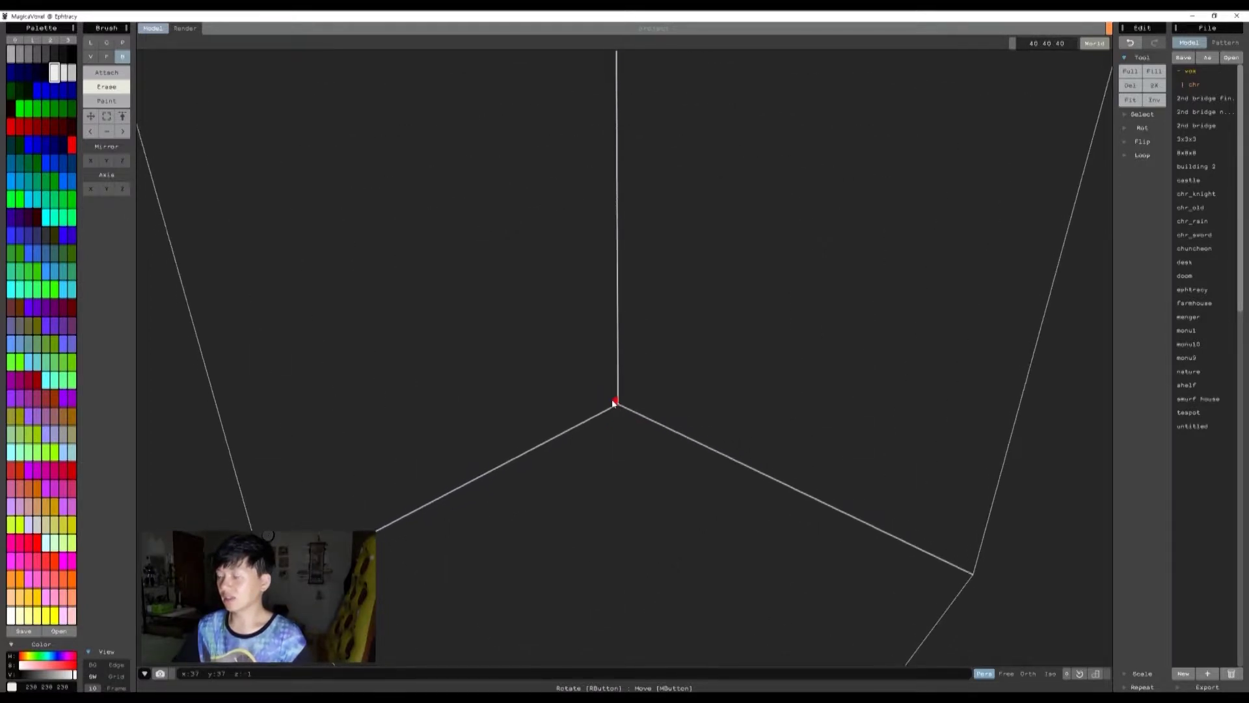
{"action": "middle_click_drag", "start_coordinate": [635, 482], "coordinate": [614, 398]}
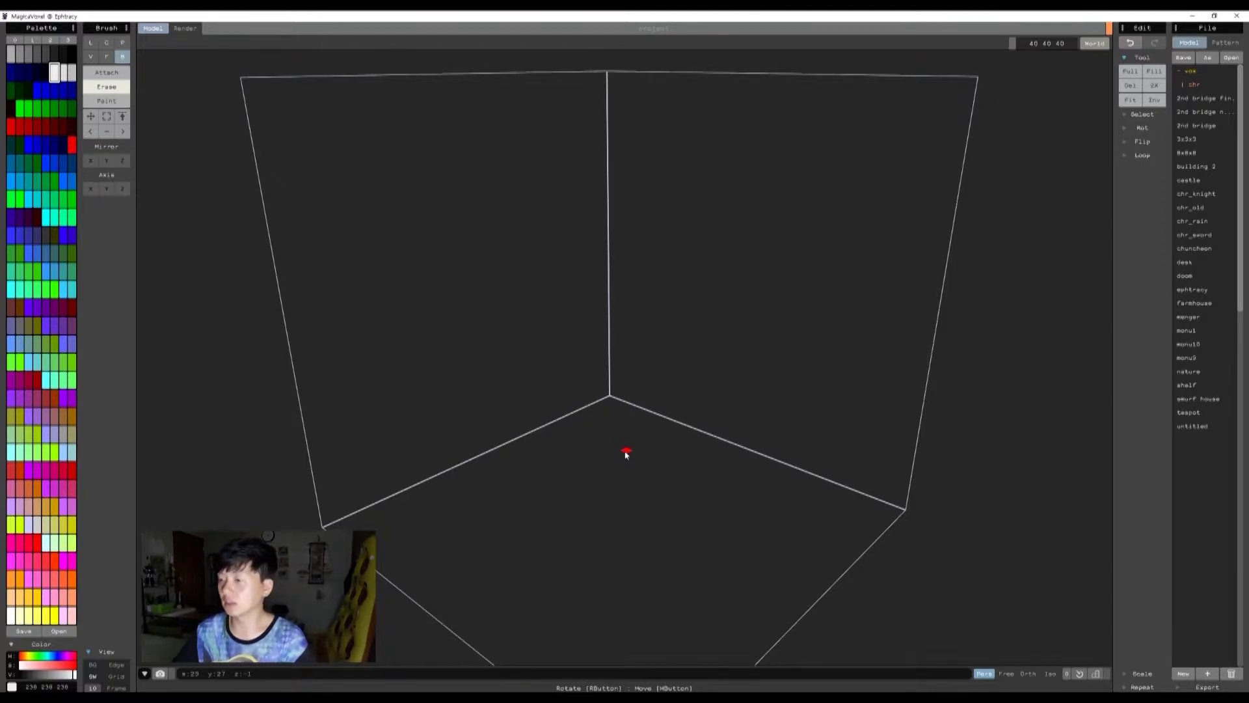
{"action": "right_click_drag", "start_coordinate": [625, 449], "coordinate": [670, 510]}
- Try several palette colours, choose the green 0 204 102 and switch the box brush to Attach mode
{"action": "left_click", "coordinate": [45, 144]}
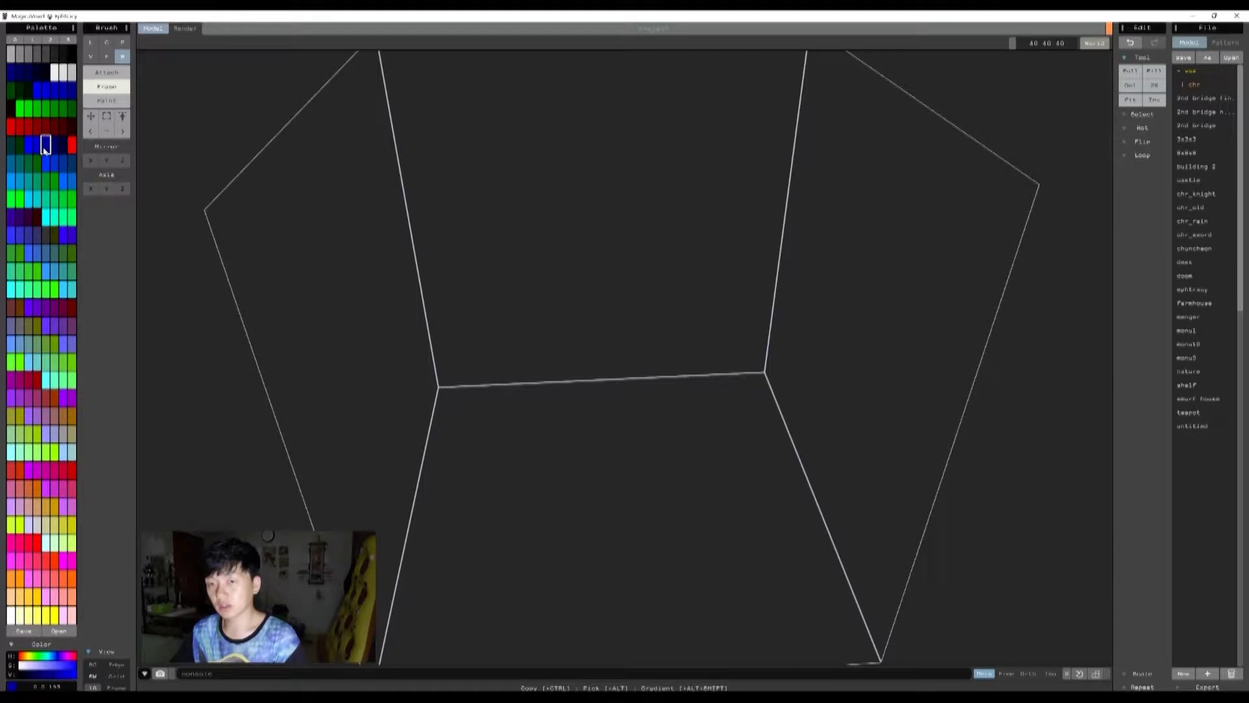
{"action": "left_click", "coordinate": [28, 289]}
{"action": "left_click", "coordinate": [12, 290]}
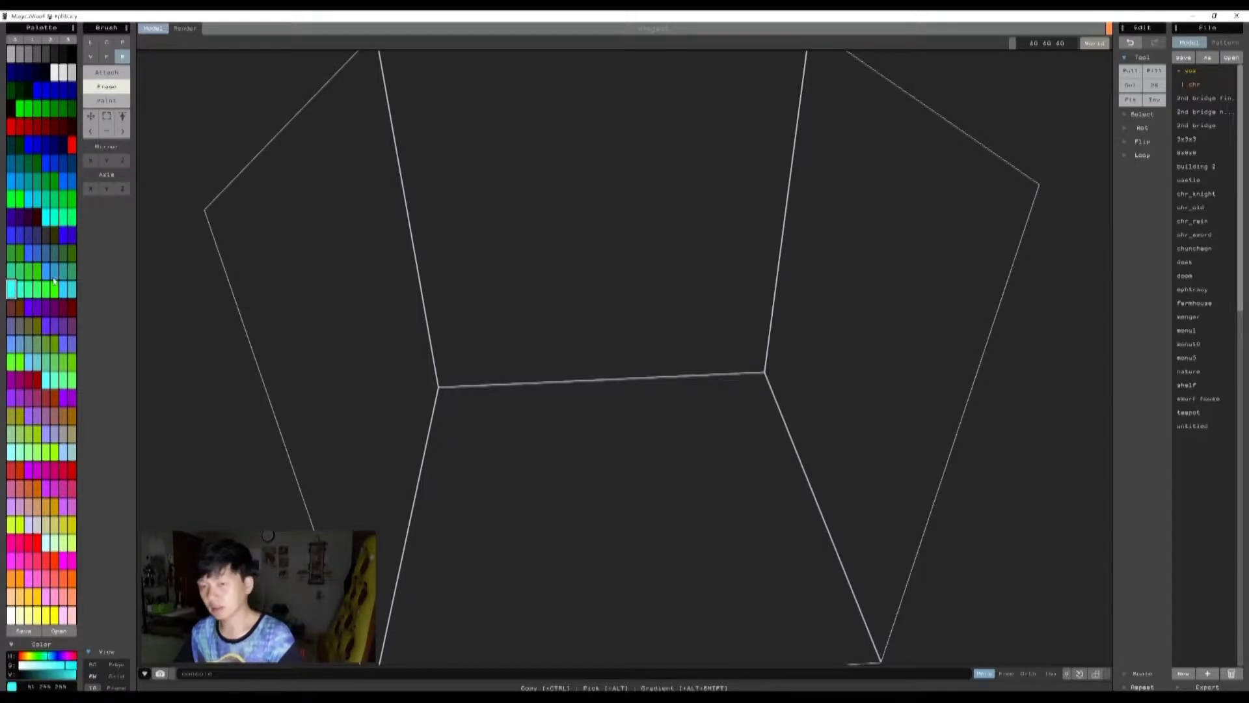
{"action": "left_click", "coordinate": [55, 205]}
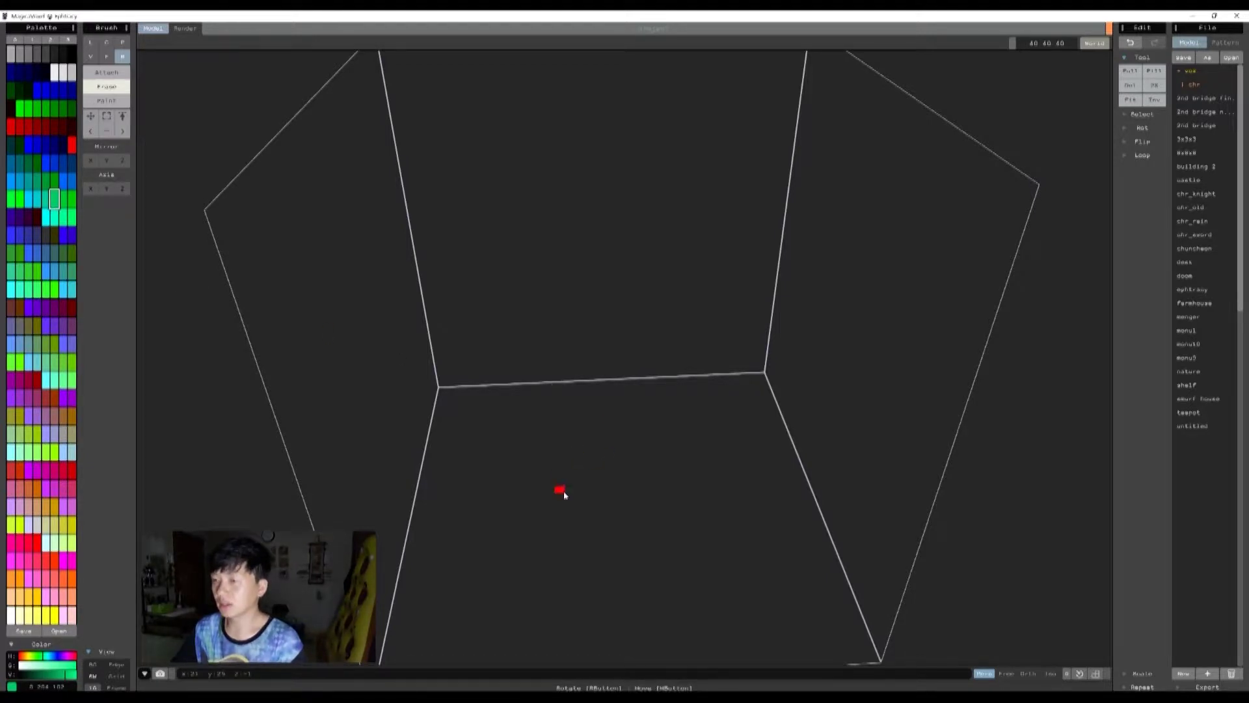
{"action": "right_click_drag", "start_coordinate": [564, 491], "coordinate": [555, 483]}
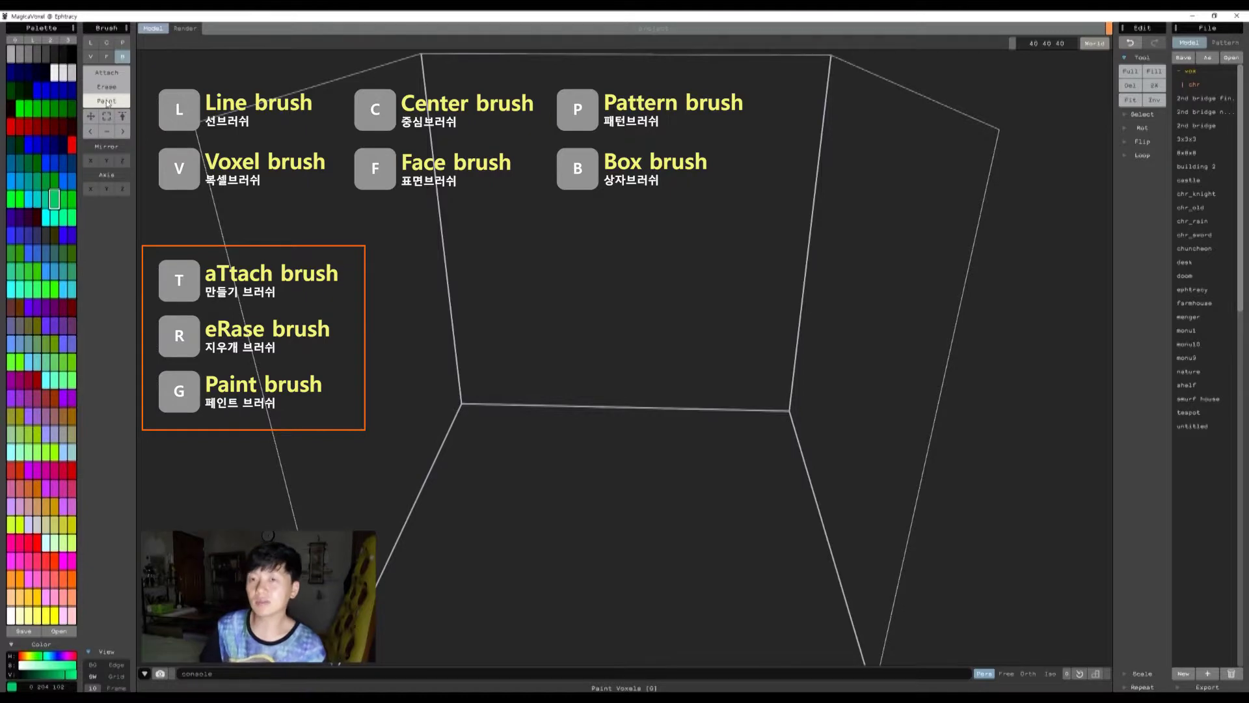
{"action": "left_click", "coordinate": [108, 72]}
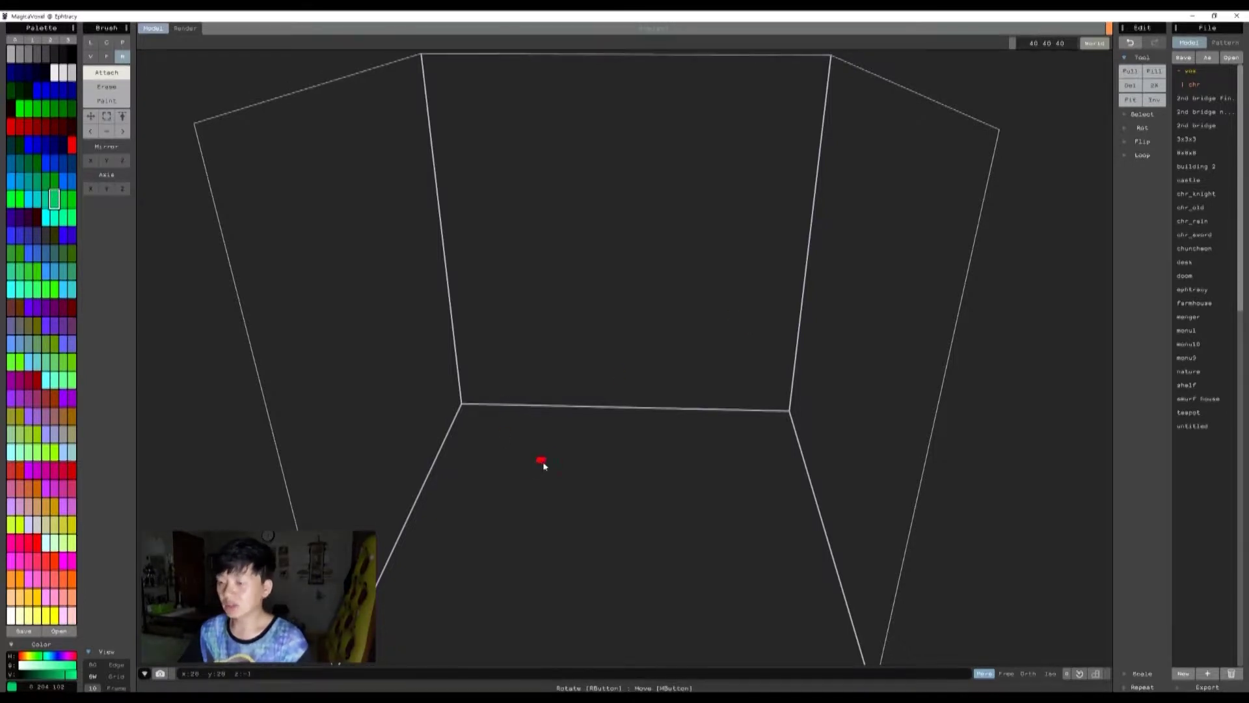
- Build four separate green boxes on the floor of the volume, stacking extra voxel layers on one of them
{"action": "mouse_move", "coordinate": [524, 461]}
{"action": "left_mouse_down"}
{"action": "mouse_move", "coordinate": [615, 514]}
{"action": "mouse_move", "coordinate": [638, 544]}
{"action": "mouse_move", "coordinate": [634, 519]}
{"action": "left_mouse_up"}
{"action": "right_click_drag", "start_coordinate": [662, 545], "coordinate": [597, 404]}
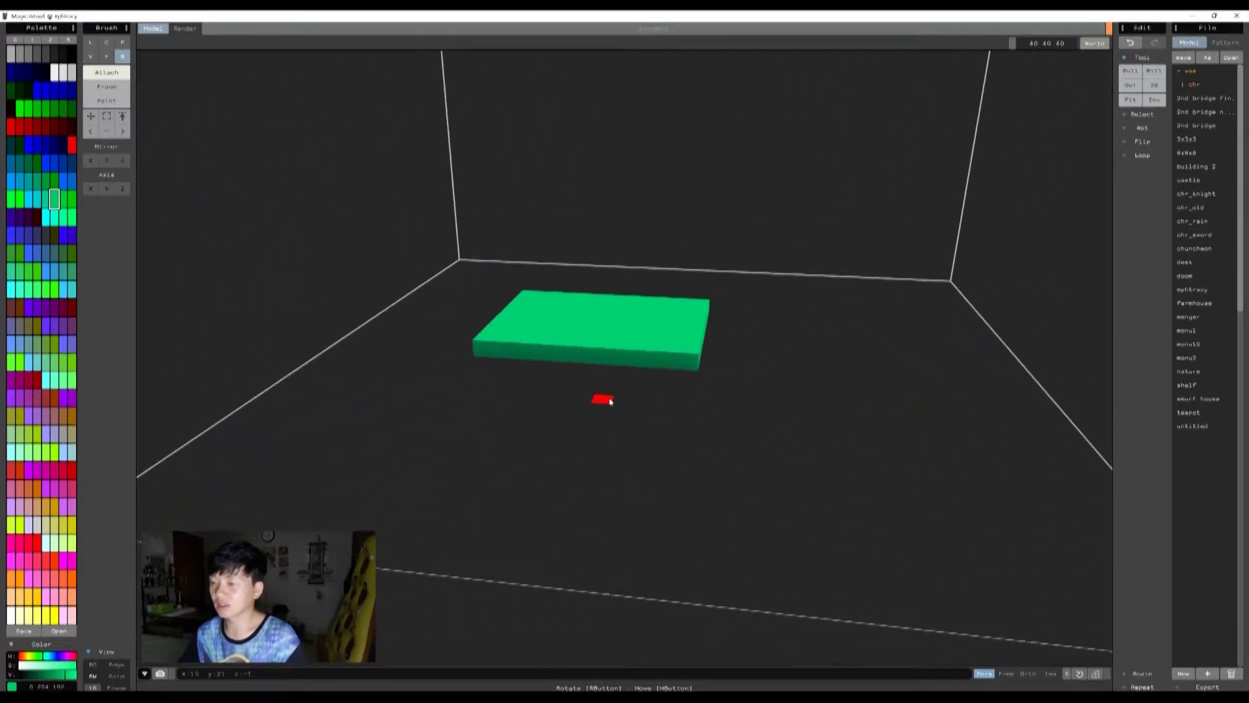
{"action": "left_click_drag", "start_coordinate": [534, 412], "coordinate": [635, 477]}
{"action": "left_click_drag", "start_coordinate": [755, 413], "coordinate": [837, 482]}
{"action": "left_click_drag", "start_coordinate": [836, 319], "coordinate": [946, 357]}
{"action": "mouse_move", "coordinate": [982, 501]}
{"action": "right_mouse_down"}
{"action": "mouse_move", "coordinate": [758, 466]}
{"action": "mouse_move", "coordinate": [729, 491]}
{"action": "mouse_move", "coordinate": [672, 477]}
{"action": "mouse_move", "coordinate": [735, 387]}
{"action": "right_mouse_up"}
{"action": "left_click_drag", "start_coordinate": [739, 379], "coordinate": [850, 469]}
{"action": "left_click_drag", "start_coordinate": [741, 363], "coordinate": [853, 446]}
{"action": "right_click_drag", "start_coordinate": [853, 446], "coordinate": [221, 184]}
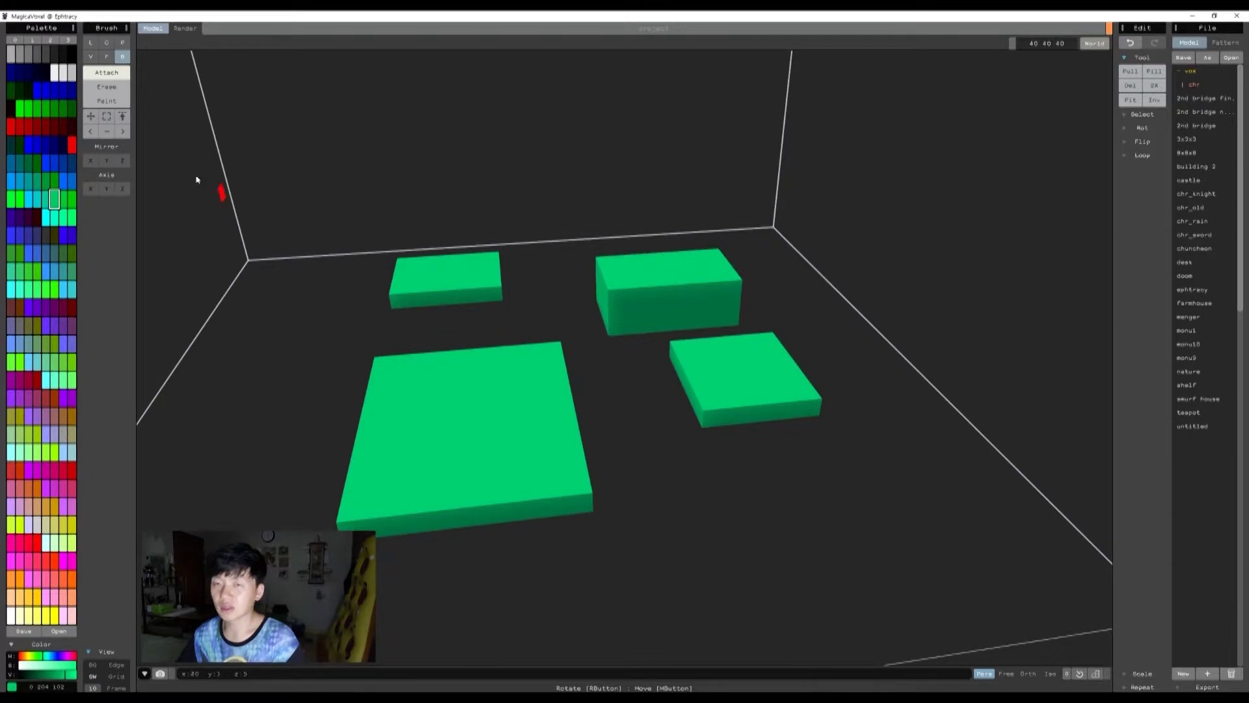
- Add a red box on the floor beside the green ones, and delete all voxels in the model
{"action": "left_click", "coordinate": [71, 144]}
{"action": "mouse_move", "coordinate": [656, 477]}
{"action": "left_mouse_down"}
{"action": "mouse_move", "coordinate": [792, 516]}
{"action": "mouse_move", "coordinate": [669, 460]}
{"action": "mouse_move", "coordinate": [789, 498]}
{"action": "left_mouse_up"}
{"action": "right_click_drag", "start_coordinate": [789, 498], "coordinate": [633, 482]}
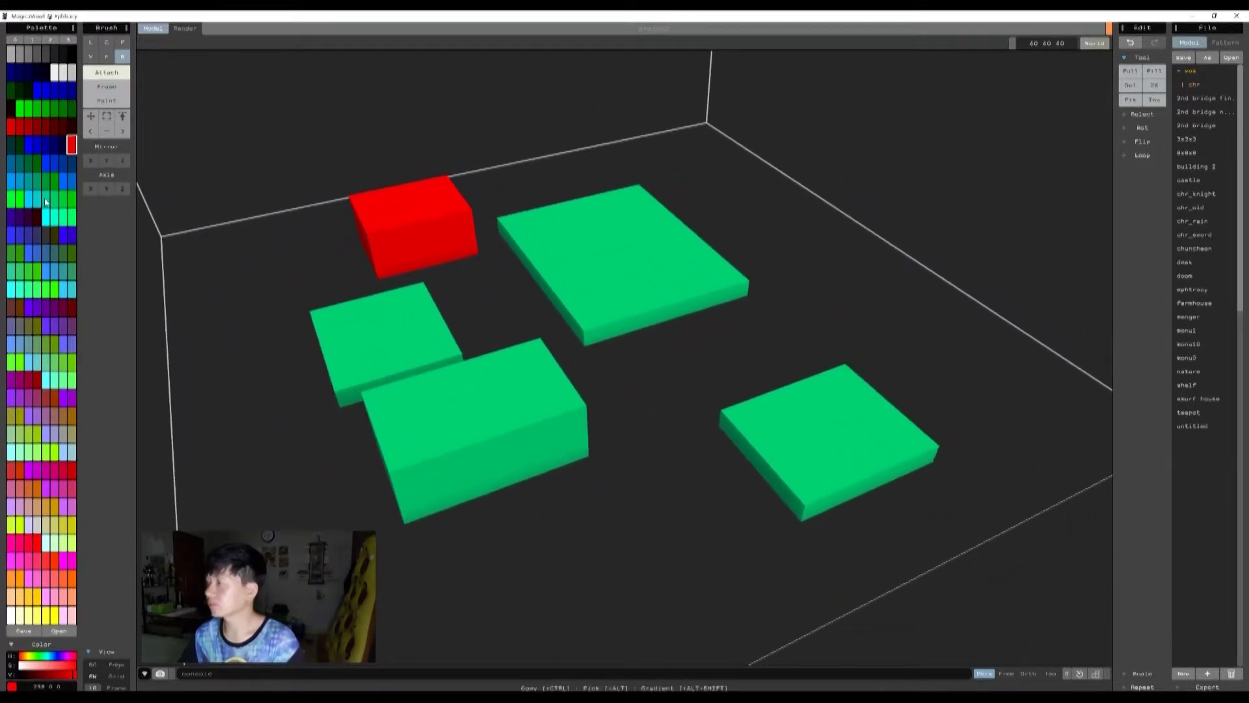
{"action": "left_click", "coordinate": [1131, 85]}
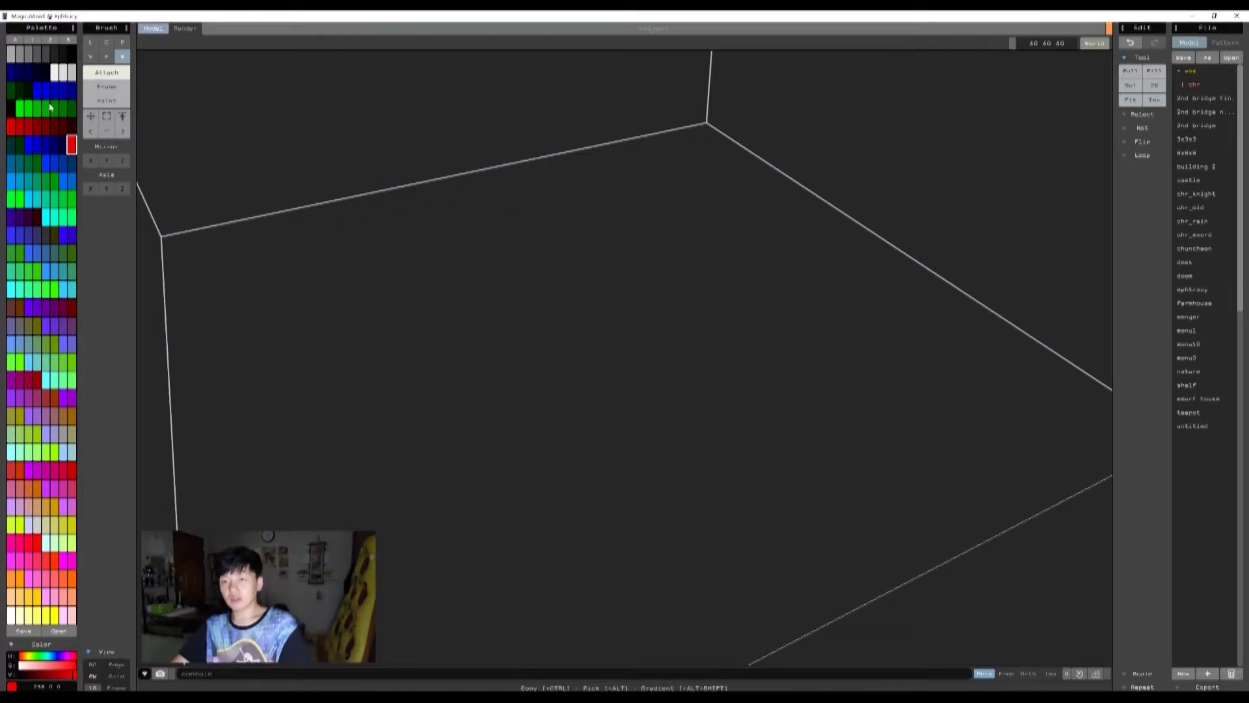
- Place a single voxel in the blue 0 102 255 on the empty floor and view it up close
{"action": "left_click", "coordinate": [65, 186]}
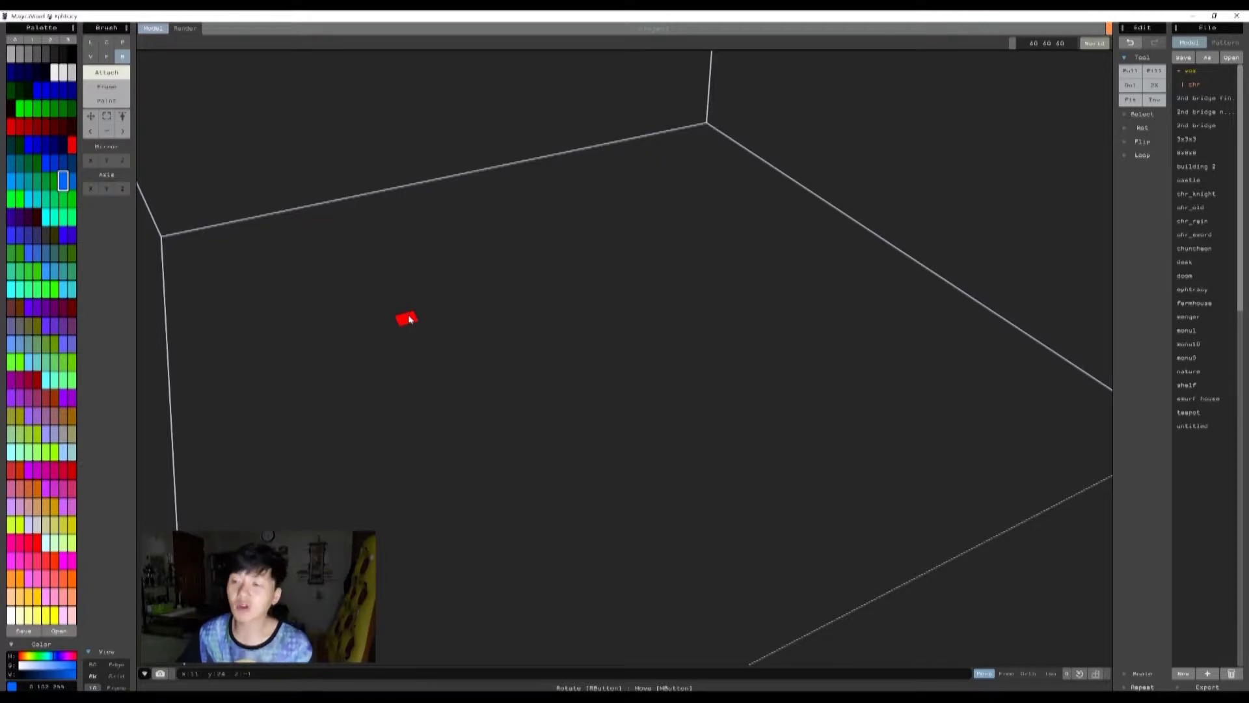
{"action": "left_click", "coordinate": [407, 318]}
{"action": "scroll", "coordinate": [416, 327], "scroll_direction": "up", "scroll_amount": 4}
{"action": "scroll", "coordinate": [390, 329], "scroll_direction": "down", "scroll_amount": 3}
{"action": "right_click_drag", "start_coordinate": [279, 322], "coordinate": [415, 304]}
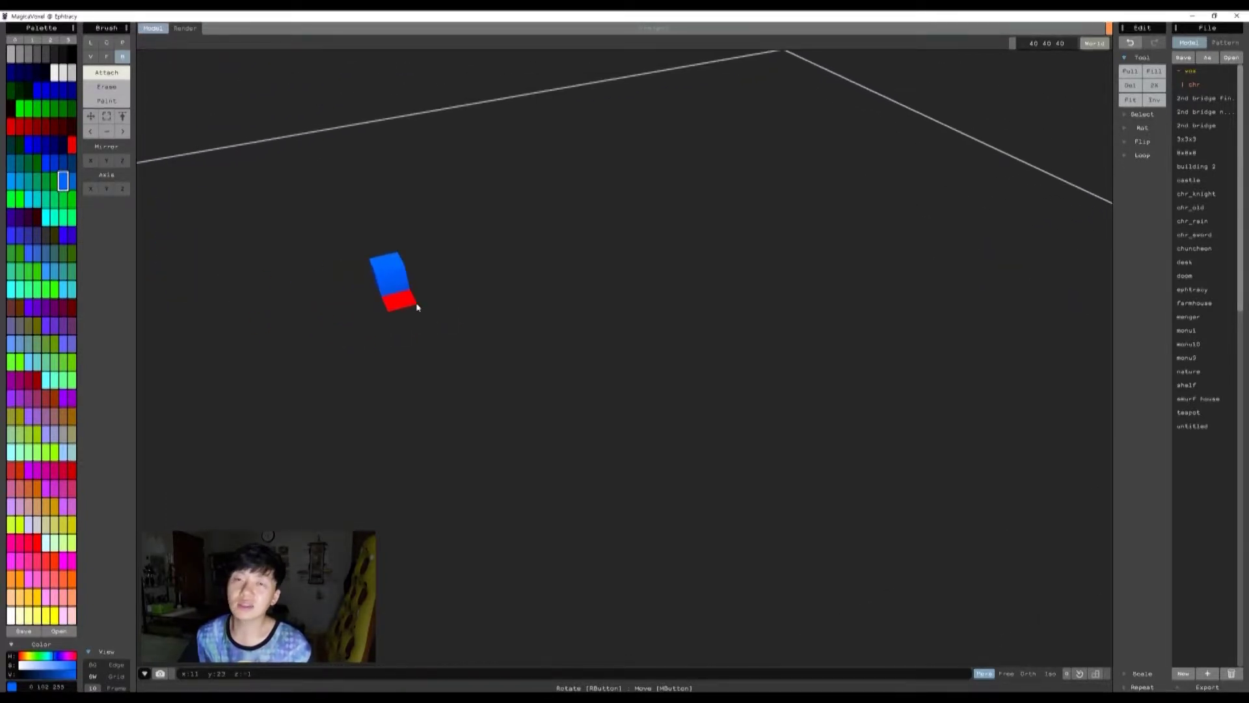
{"action": "scroll", "coordinate": [406, 306], "scroll_direction": "up", "scroll_amount": 3}
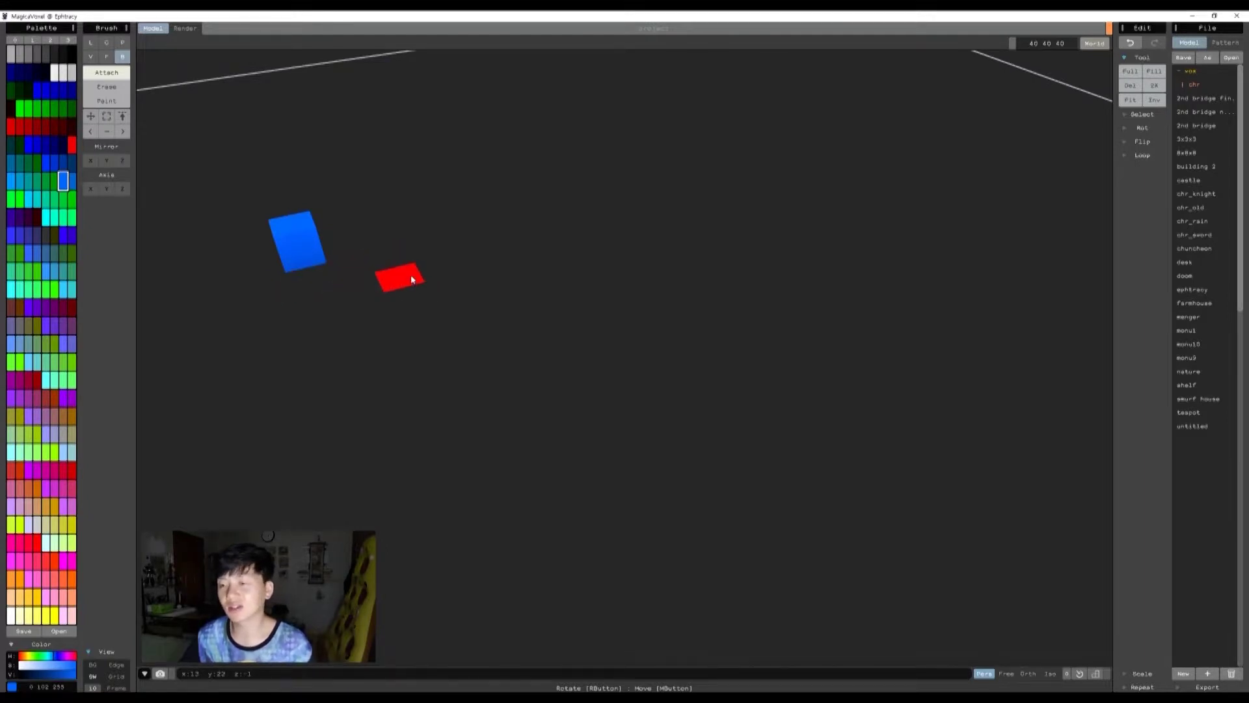
- Place another blue voxel, a green voxel and one in the brighter green 0 255 102 at separate spots on the floor
{"action": "left_click", "coordinate": [399, 278]}
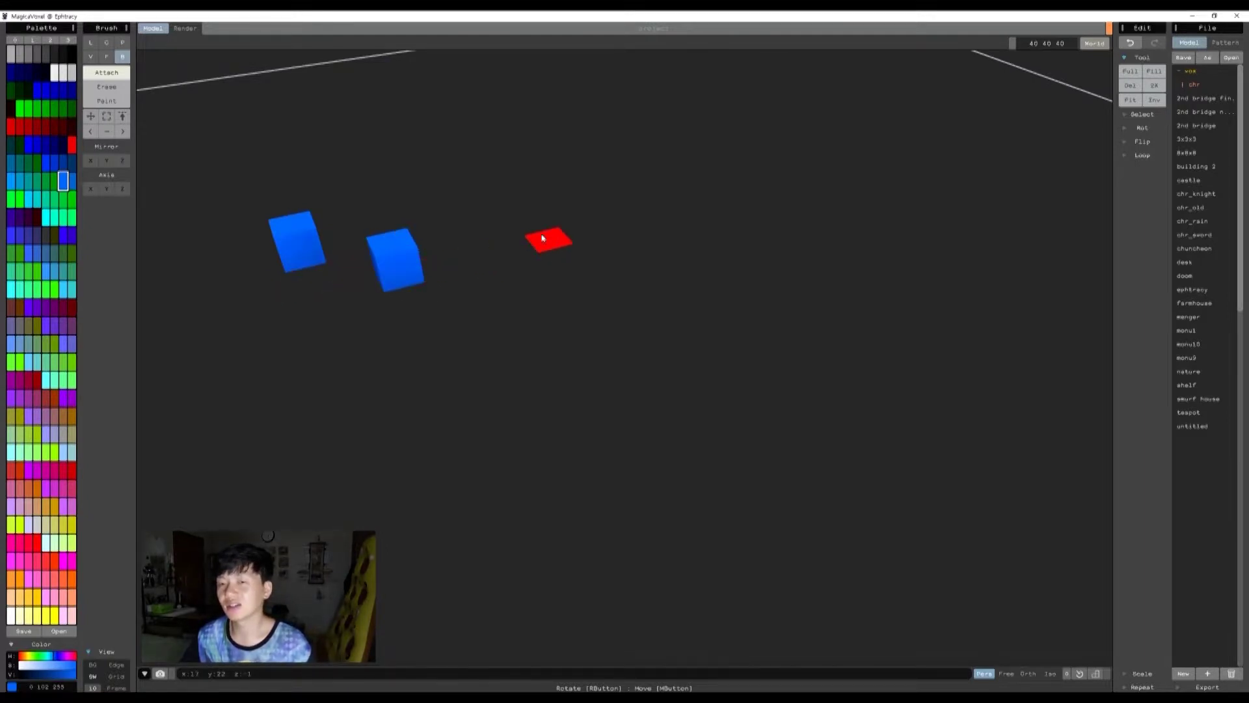
{"action": "left_click", "coordinate": [54, 199]}
{"action": "left_click", "coordinate": [387, 171]}
{"action": "left_click", "coordinate": [72, 216]}
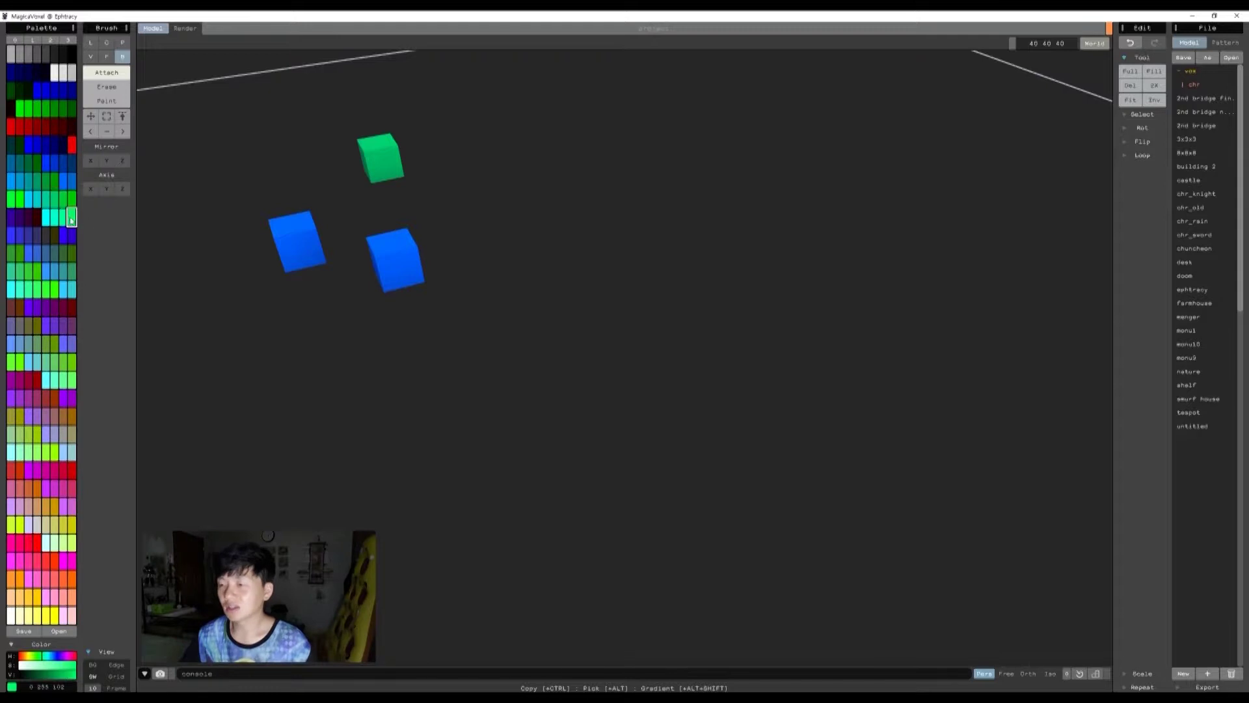
{"action": "left_click", "coordinate": [529, 225]}
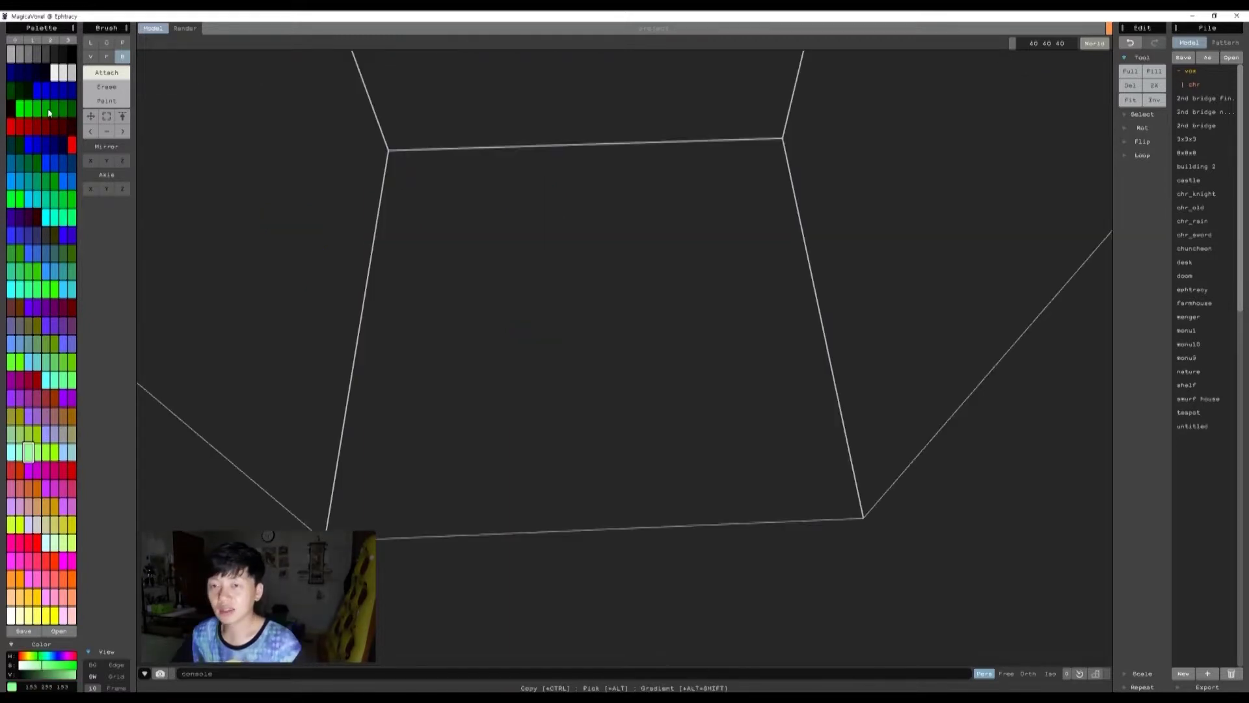
- Draw a flat box of 3 by 5 voxels in the blue 0 51 255 on the empty floor
{"action": "left_click", "coordinate": [54, 108]}
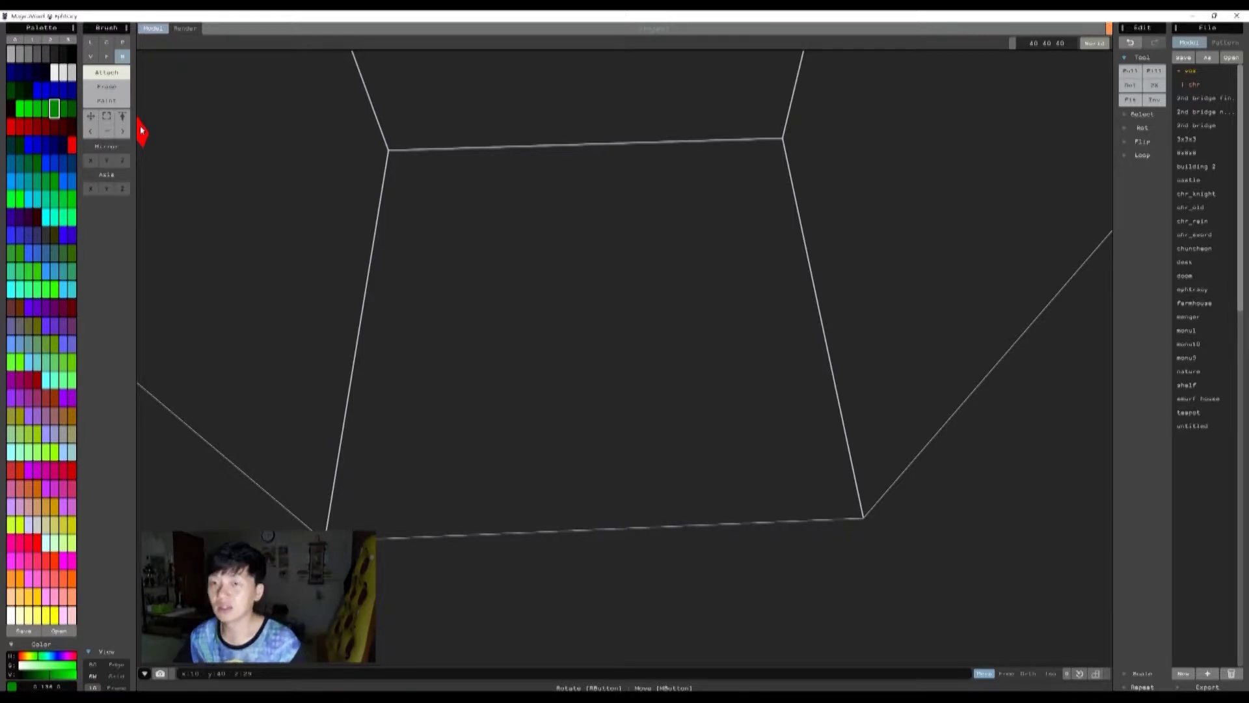
{"action": "left_click", "coordinate": [44, 164]}
{"action": "left_click_drag", "start_coordinate": [484, 265], "coordinate": [507, 299]}
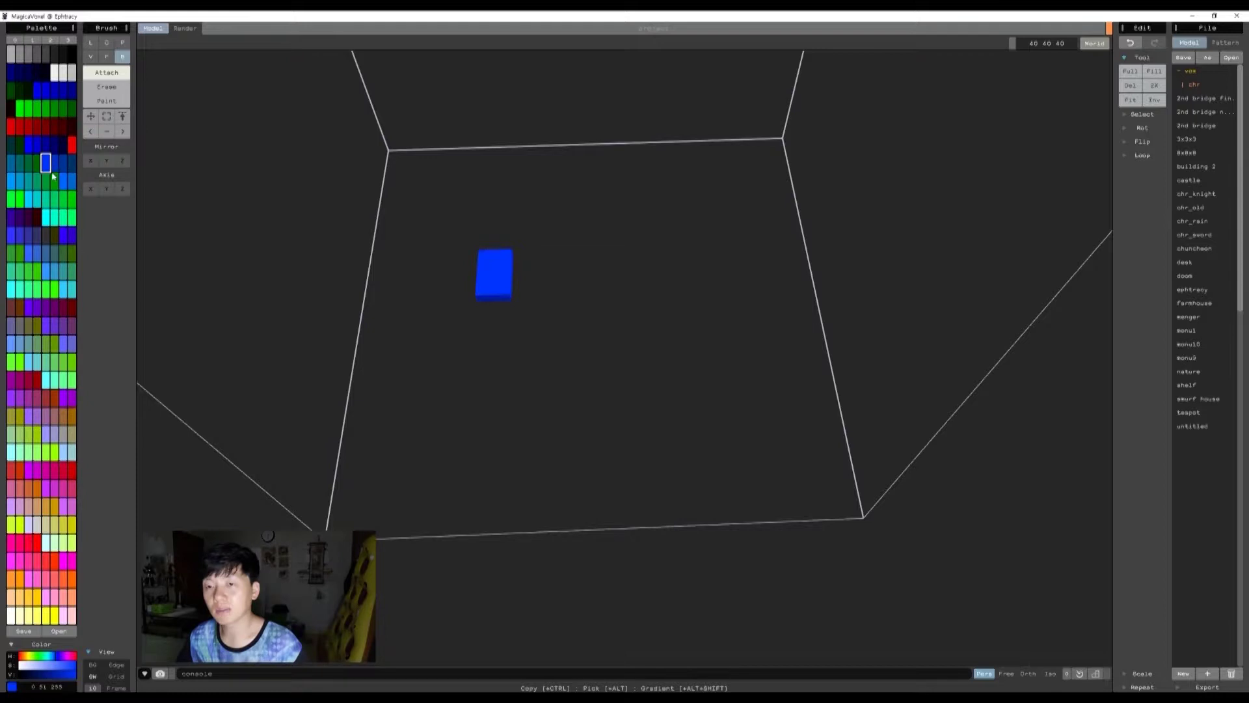
- Draw a flat box of 4 by 5 voxels in the green 0 204 51 beside the blue one
{"action": "left_click", "coordinate": [63, 204]}
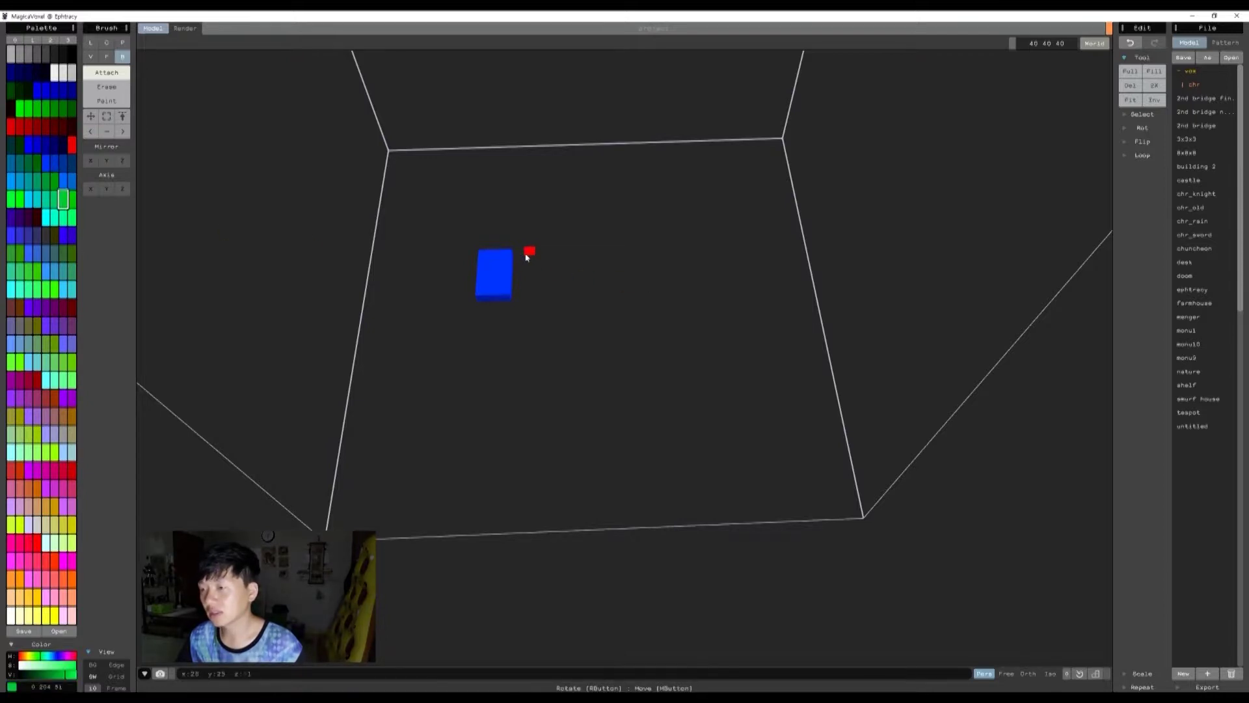
{"action": "scroll", "coordinate": [520, 247], "scroll_direction": "up", "scroll_amount": 3}
{"action": "right_click_drag", "start_coordinate": [513, 239], "coordinate": [590, 316]}
{"action": "mouse_move", "coordinate": [615, 322]}
{"action": "left_mouse_down"}
{"action": "mouse_move", "coordinate": [683, 379]}
{"action": "mouse_move", "coordinate": [683, 402]}
{"action": "left_mouse_up"}
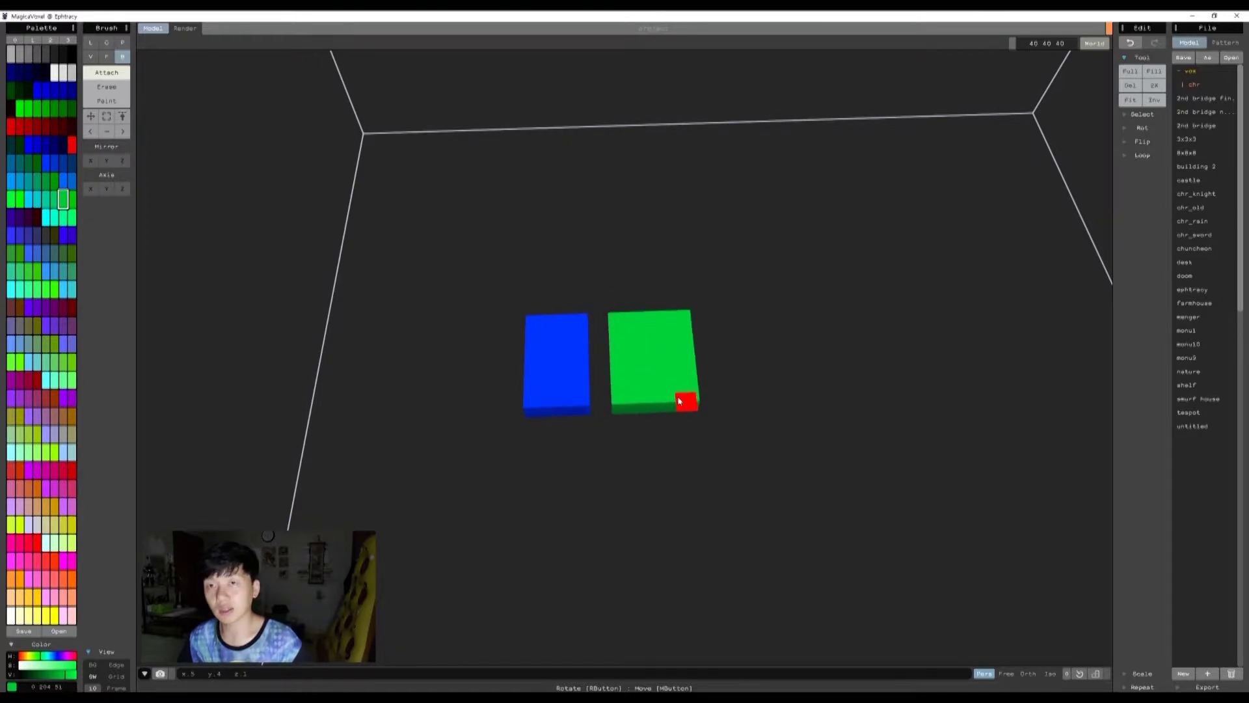
{"action": "right_click_drag", "start_coordinate": [597, 349], "coordinate": [790, 462]}
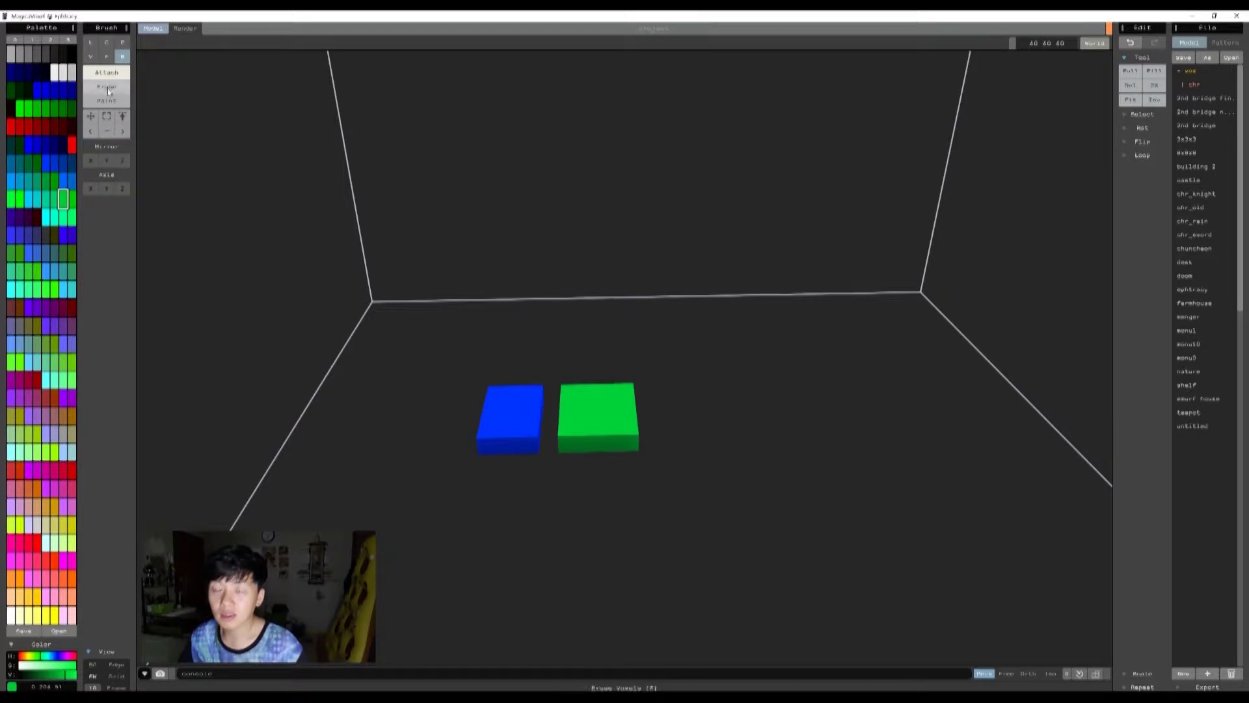
- Select the blue box with the box selection and rotate it repeatedly by 90 degrees about the X axis
{"action": "left_click", "coordinate": [107, 117]}
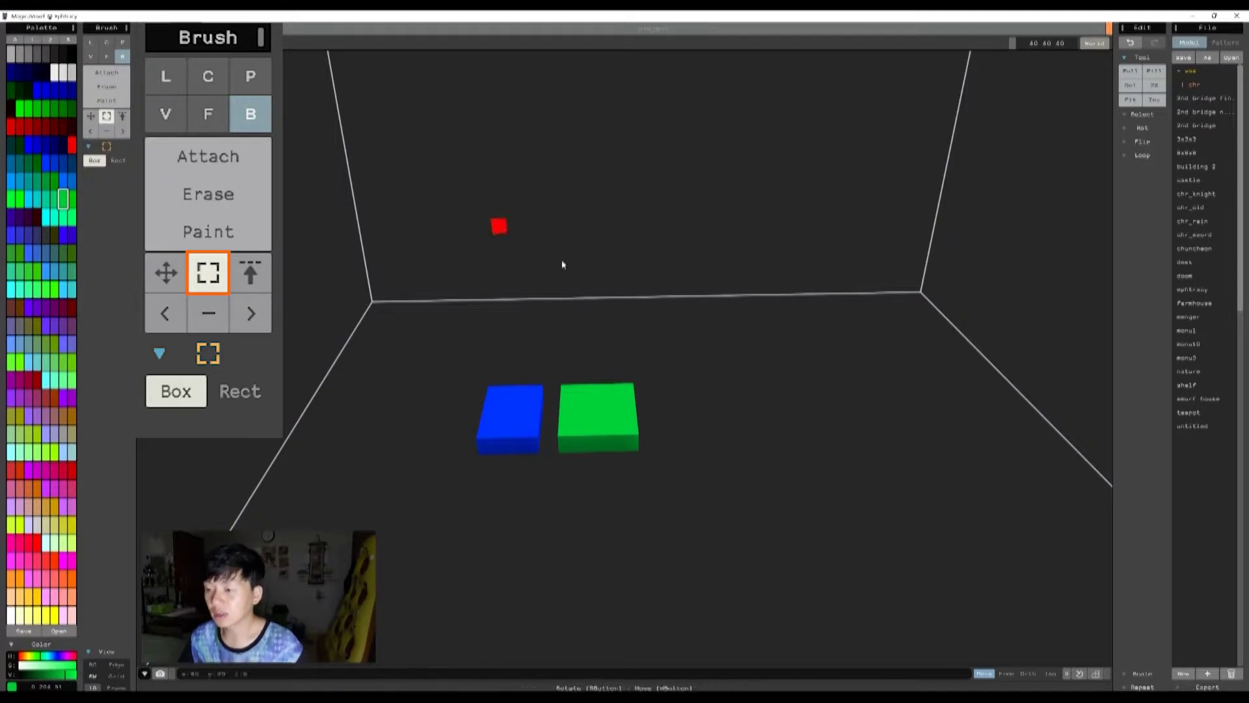
{"action": "left_click_drag", "start_coordinate": [493, 393], "coordinate": [524, 437]}
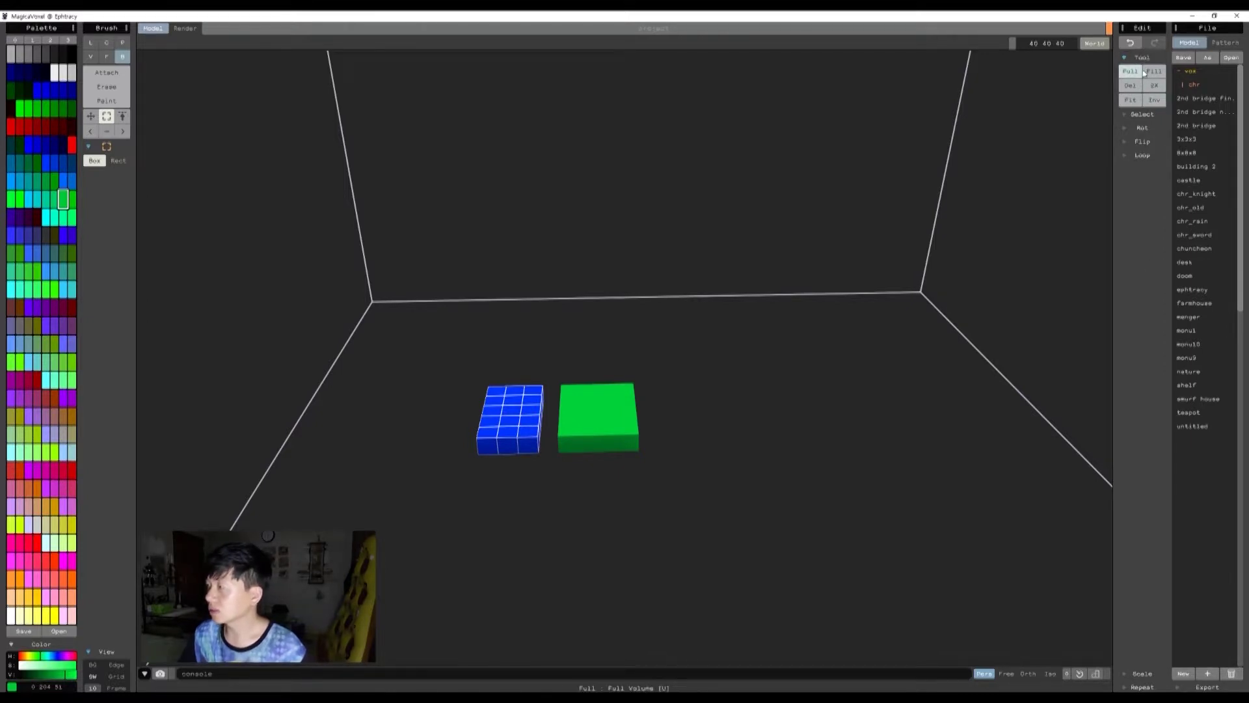
{"action": "left_click", "coordinate": [1143, 128]}
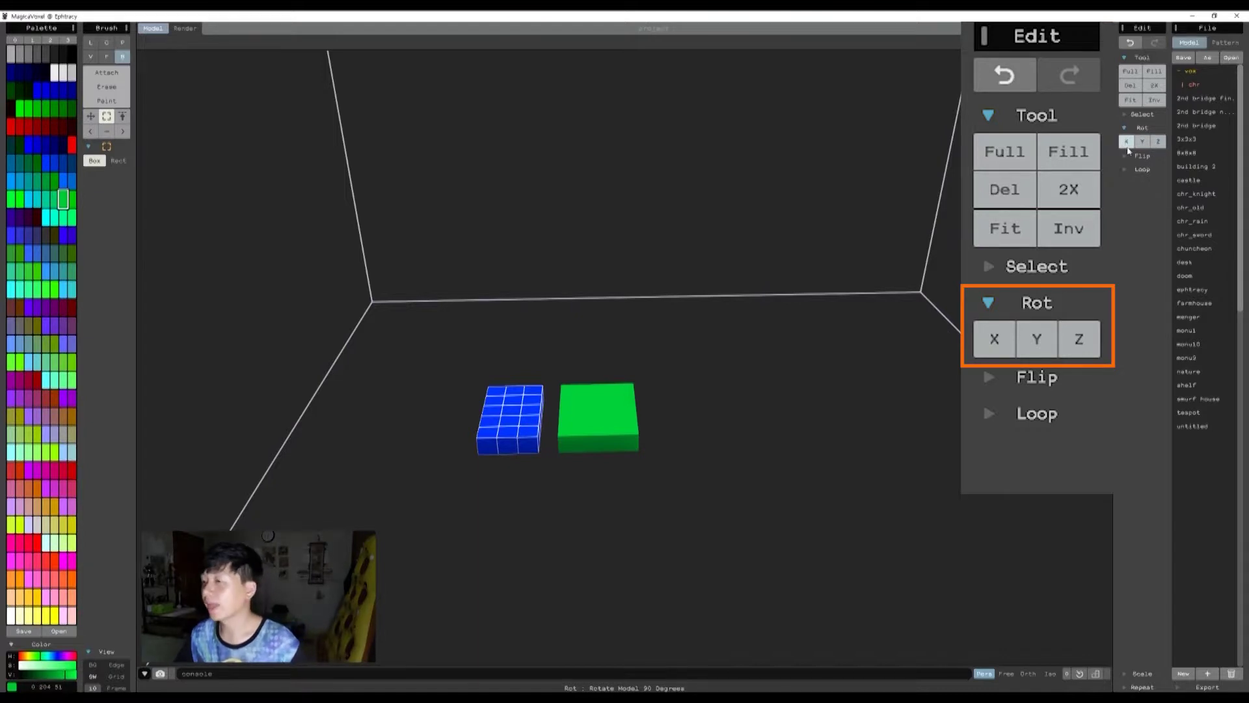
{"action": "left_click", "coordinate": [1128, 142]}
{"action": "left_click", "coordinate": [1128, 142]}
{"action": "left_click", "coordinate": [1128, 142]}
{"action": "left_click", "coordinate": [1128, 142]}
{"action": "left_click", "coordinate": [1128, 142]}
{"action": "left_click", "coordinate": [1128, 141]}
{"action": "left_click", "coordinate": [1128, 142]}
{"action": "left_click", "coordinate": [1129, 142]}
- Rotate the selected blue box repeatedly by 90 degrees about the Y axis
{"action": "left_click", "coordinate": [1144, 142]}
{"action": "left_click", "coordinate": [1143, 141]}
{"action": "left_click", "coordinate": [1144, 142]}
{"action": "left_click", "coordinate": [1143, 142]}
{"action": "left_click", "coordinate": [1143, 142]}
{"action": "left_click", "coordinate": [1143, 141]}
- Rotate the blue box repeatedly about the Z axis, stand it upright and deselect all voxels
{"action": "left_click", "coordinate": [1159, 142]}
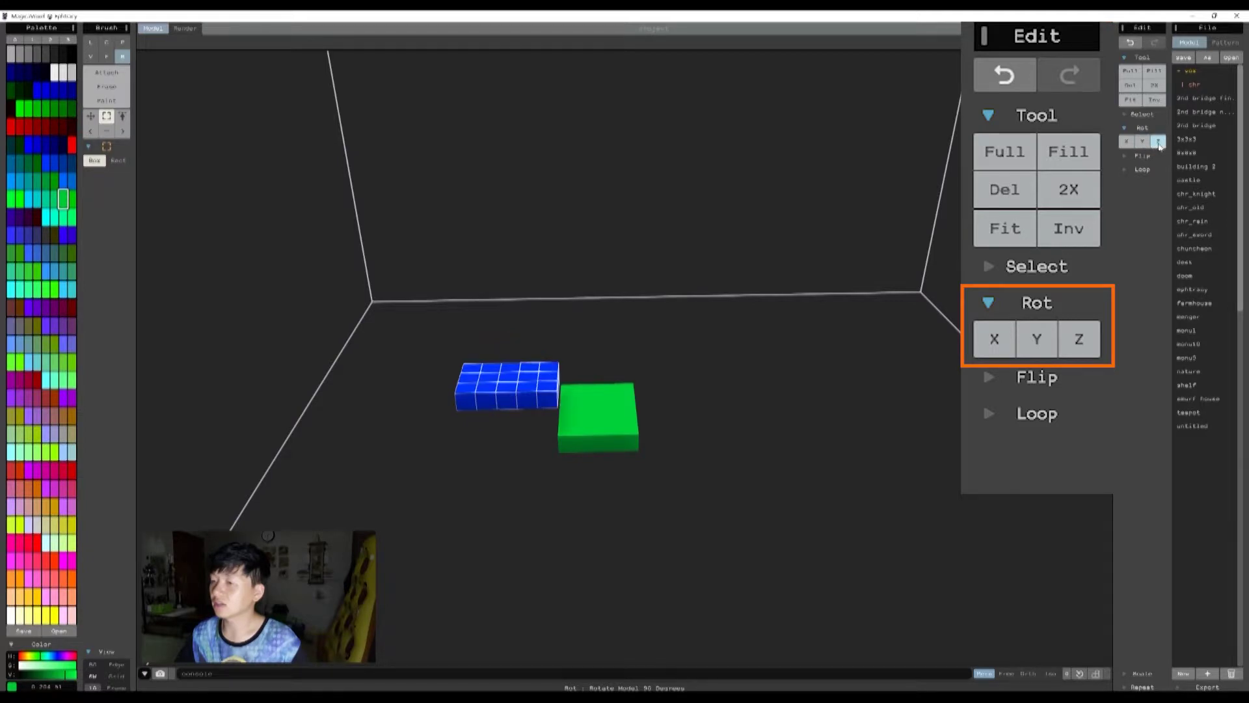
{"action": "left_click", "coordinate": [1159, 142]}
{"action": "left_click", "coordinate": [1158, 142]}
{"action": "left_click", "coordinate": [1159, 141]}
{"action": "left_click", "coordinate": [1158, 142]}
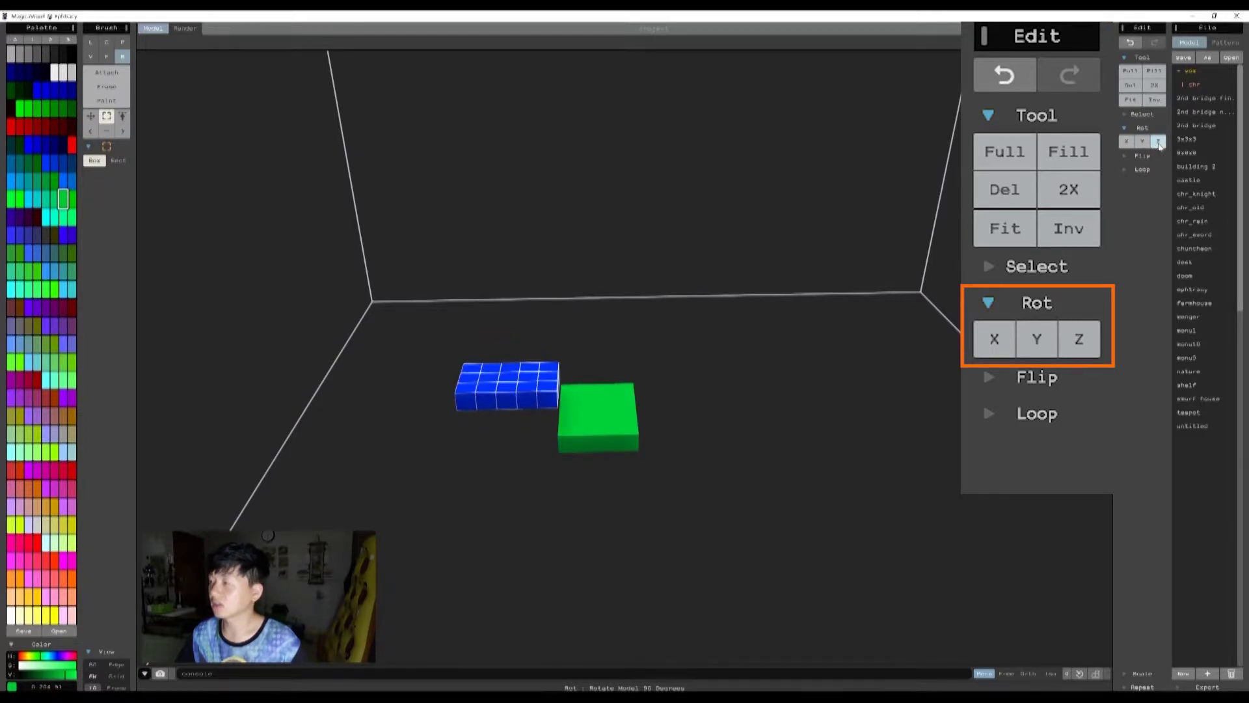
{"action": "left_click", "coordinate": [1158, 141]}
{"action": "left_click", "coordinate": [1159, 141]}
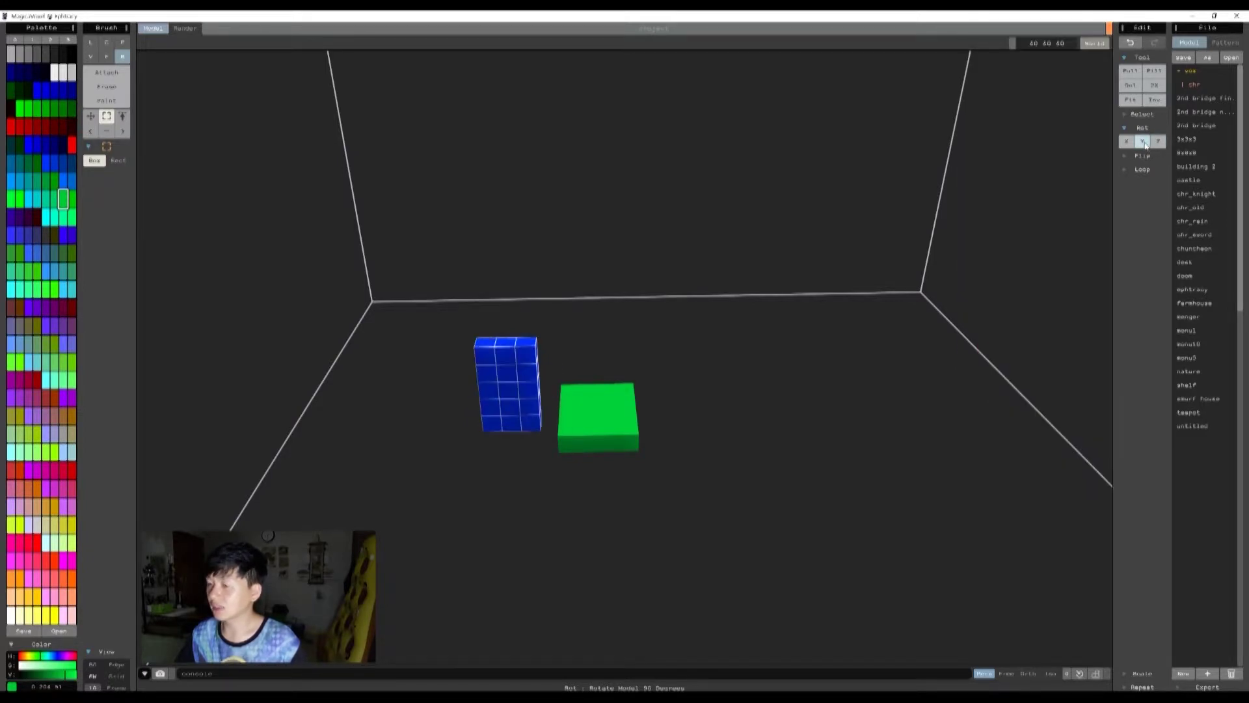
{"action": "right_click_drag", "start_coordinate": [1106, 160], "coordinate": [863, 263]}
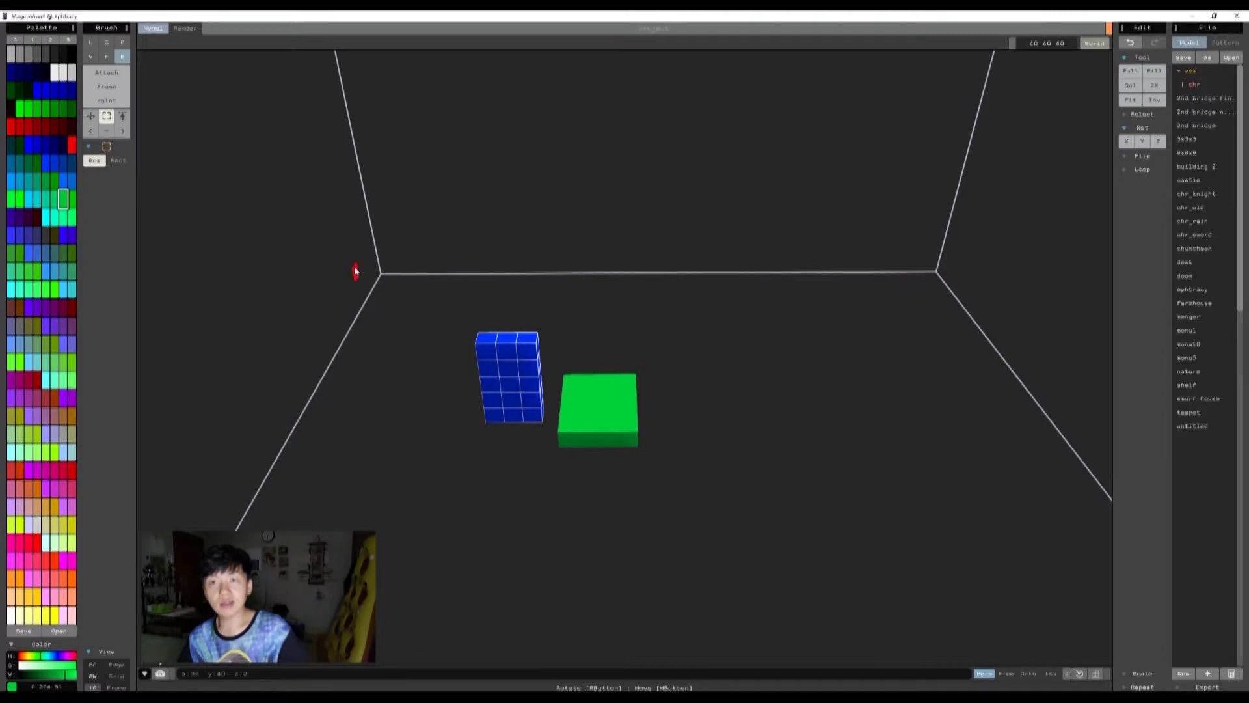
{"action": "key", "text": "ctrl+d"}
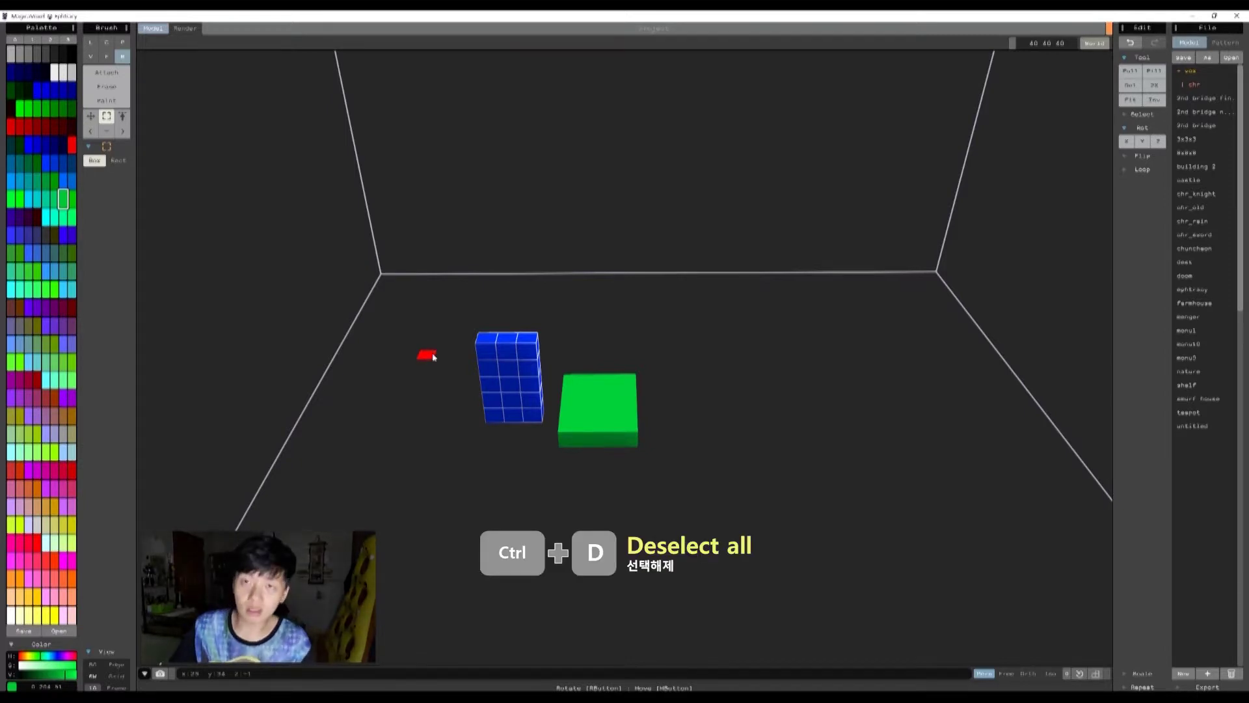
{"action": "key", "text": "ctrl+d"}
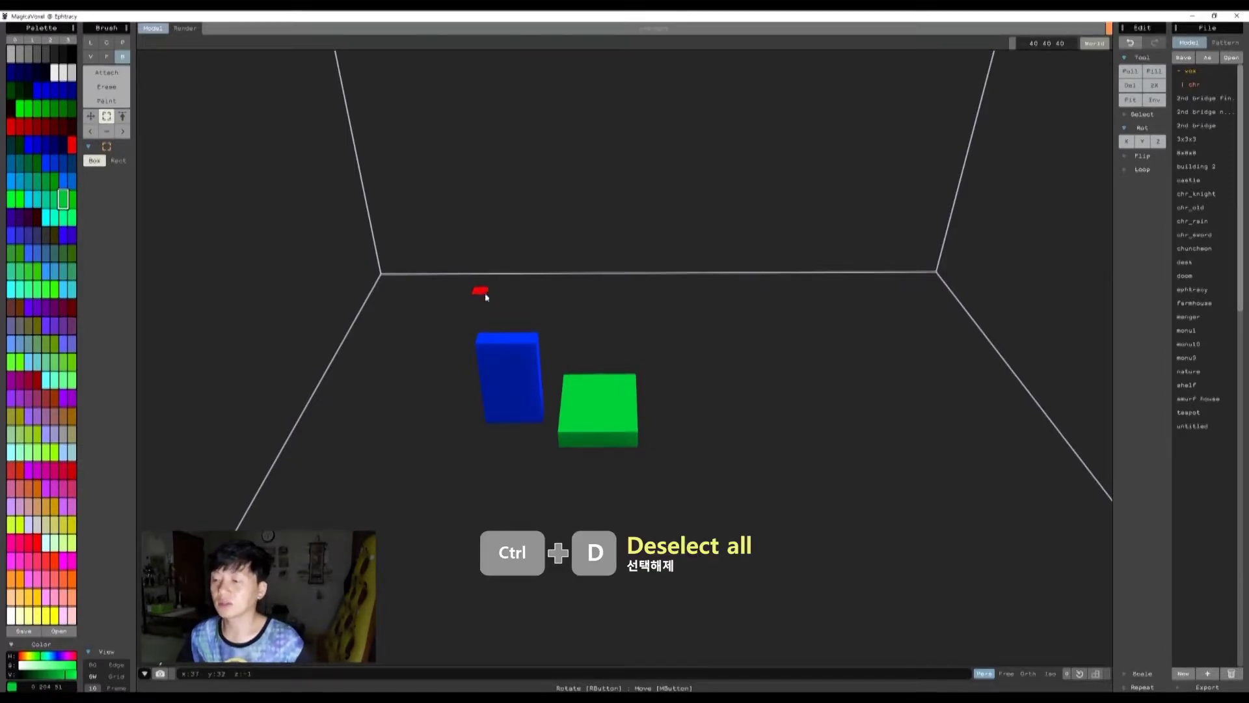
- Box-select the green box, stand it upright and rotate it 90 degrees about Z, perpendicular to the blue slab
{"action": "right_click_drag", "start_coordinate": [683, 424], "coordinate": [683, 423]}
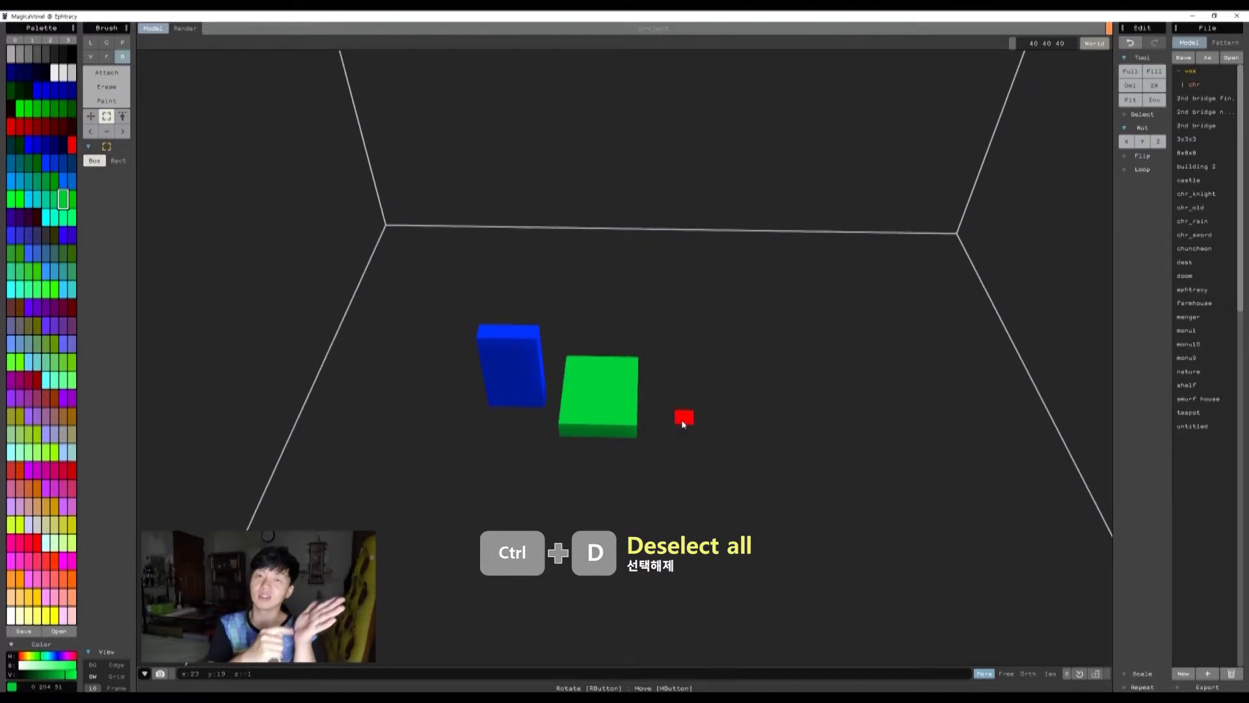
{"action": "left_click_drag", "start_coordinate": [580, 369], "coordinate": [626, 422]}
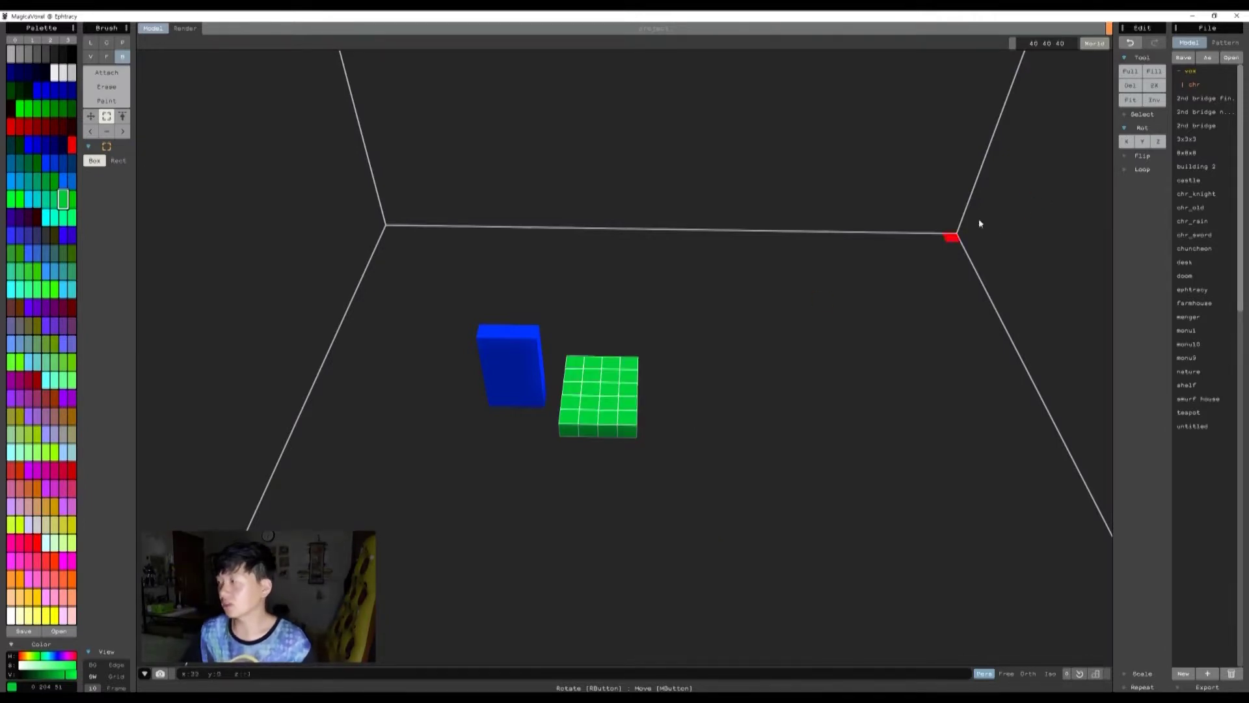
{"action": "left_click", "coordinate": [1145, 141]}
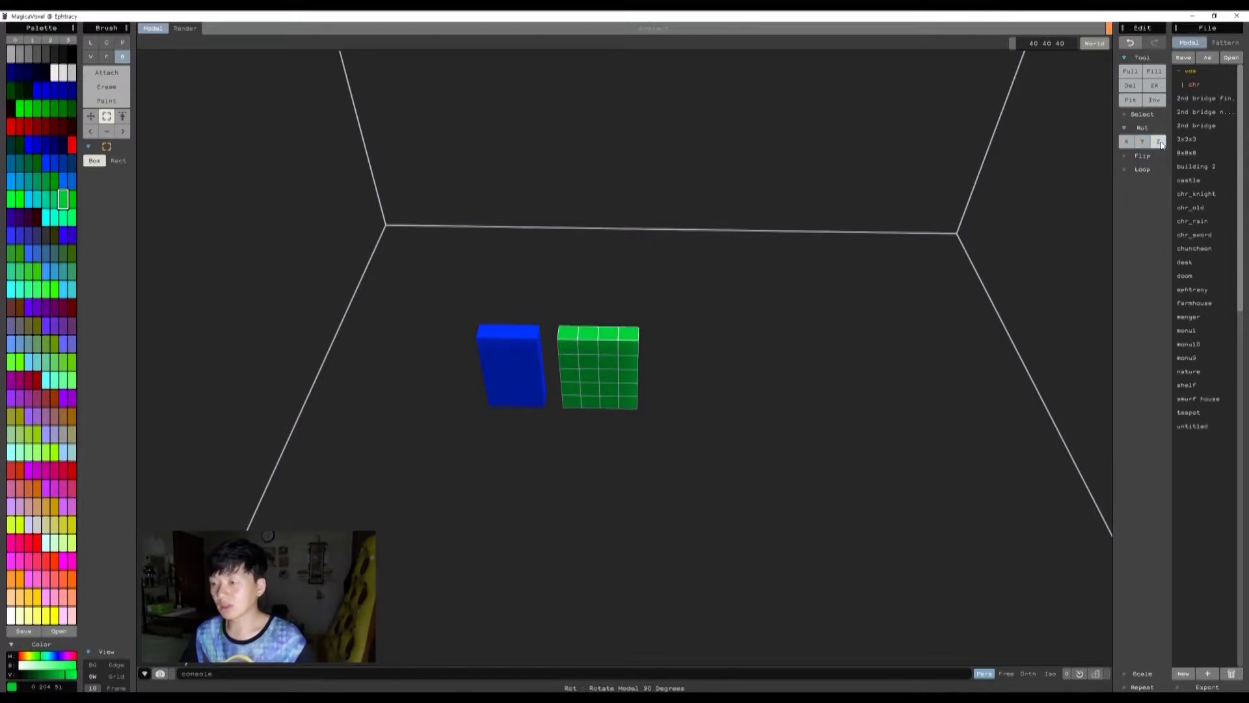
{"action": "left_click", "coordinate": [1161, 143]}
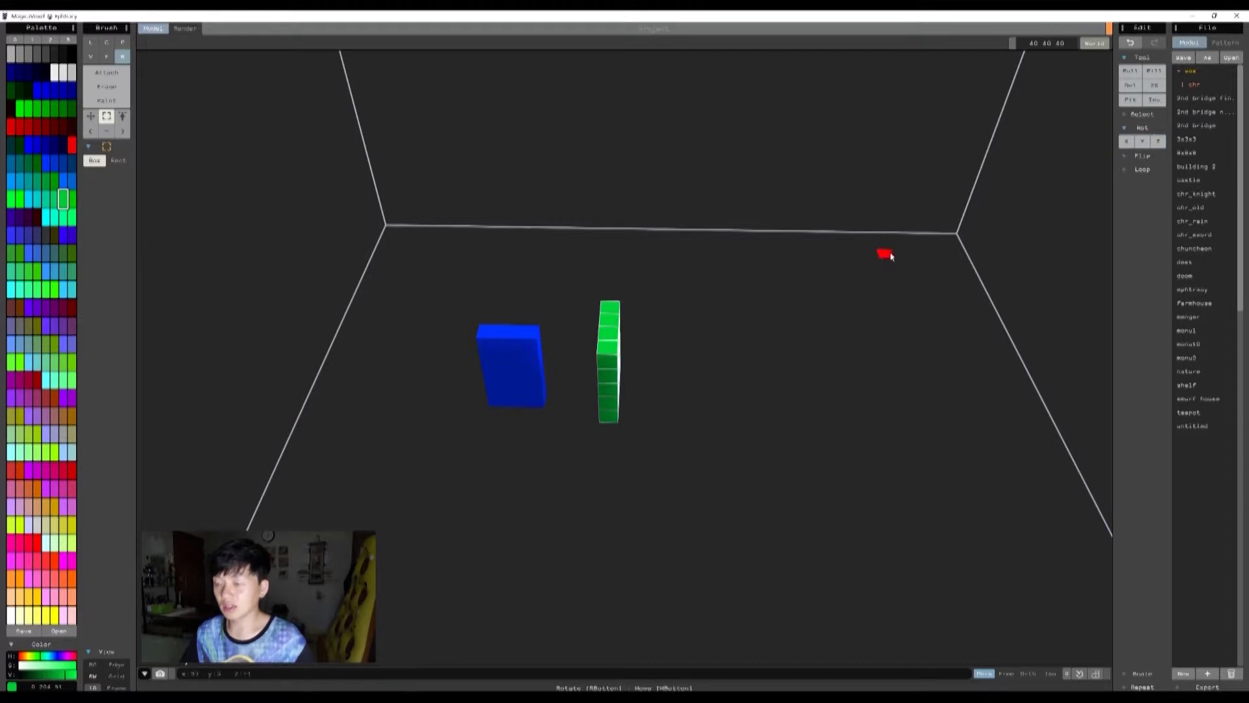
- Move the selected green slab across the floor until it adjoins the end of the blue slab at a right angle
{"action": "right_click_drag", "start_coordinate": [699, 341], "coordinate": [765, 343]}
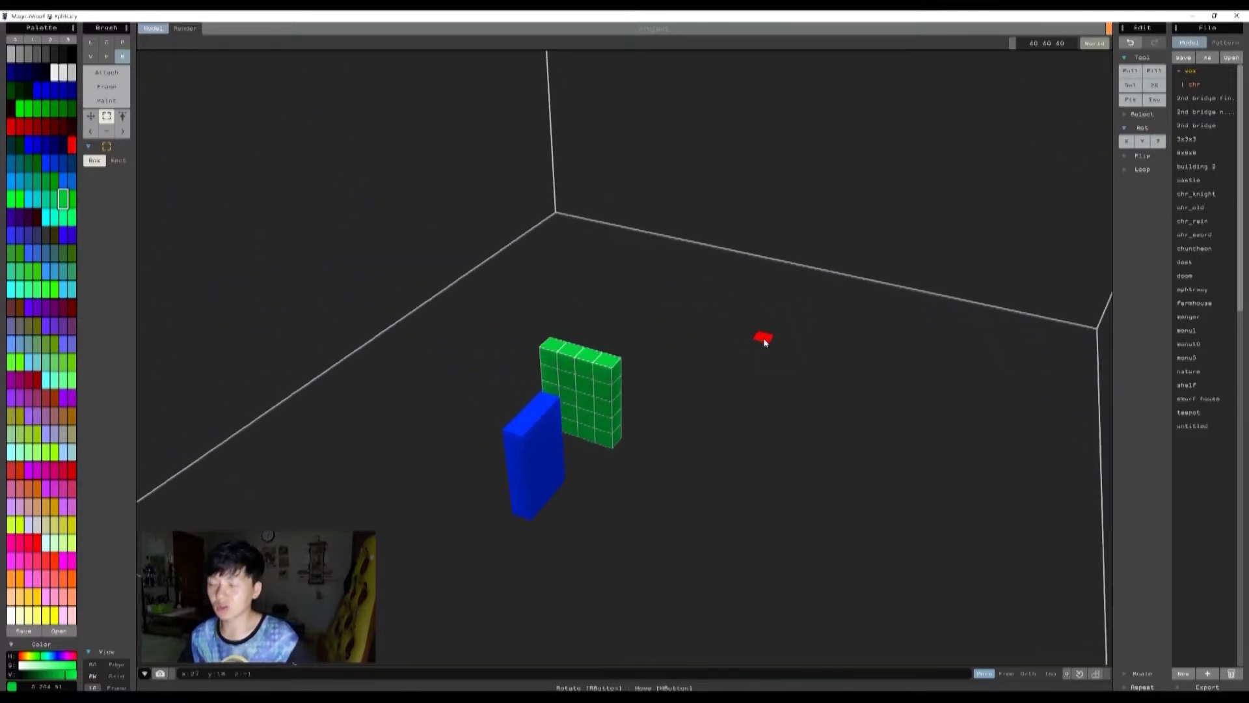
{"action": "right_click_drag", "start_coordinate": [583, 360], "coordinate": [760, 307]}
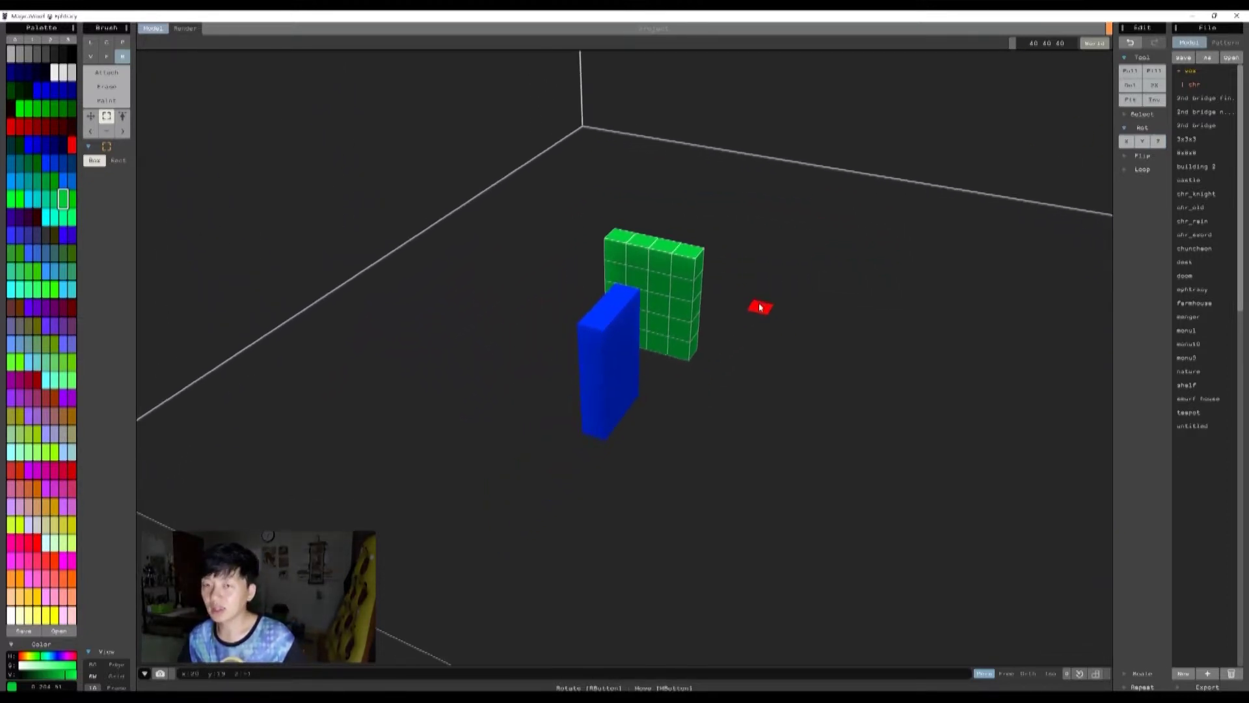
{"action": "scroll", "coordinate": [760, 308], "scroll_direction": "up", "scroll_amount": 3}
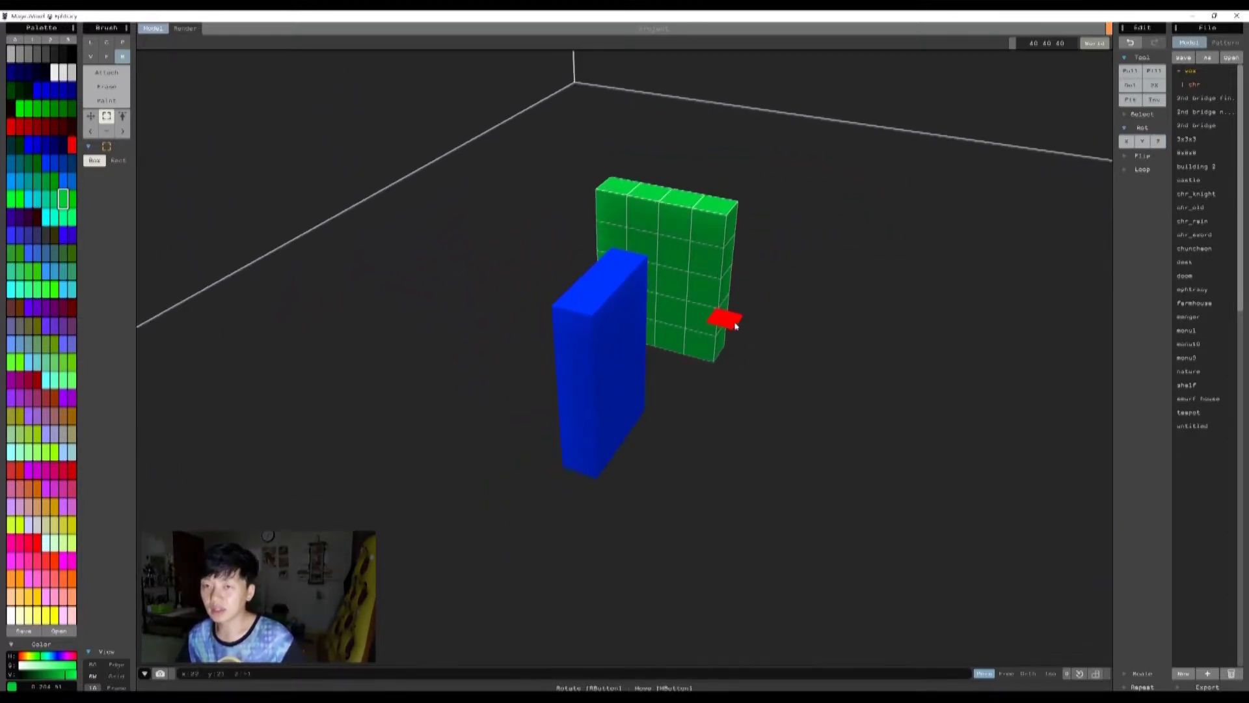
{"action": "left_click", "coordinate": [91, 118]}
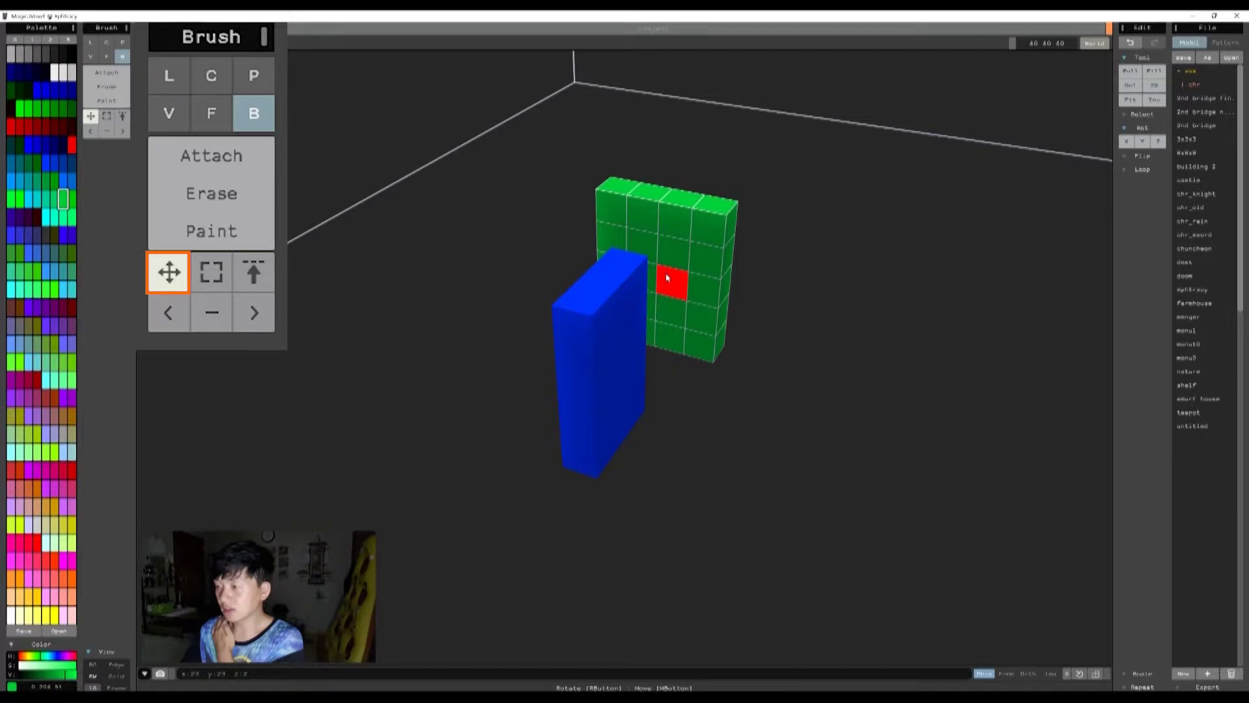
{"action": "left_click_drag", "start_coordinate": [667, 278], "coordinate": [734, 296]}
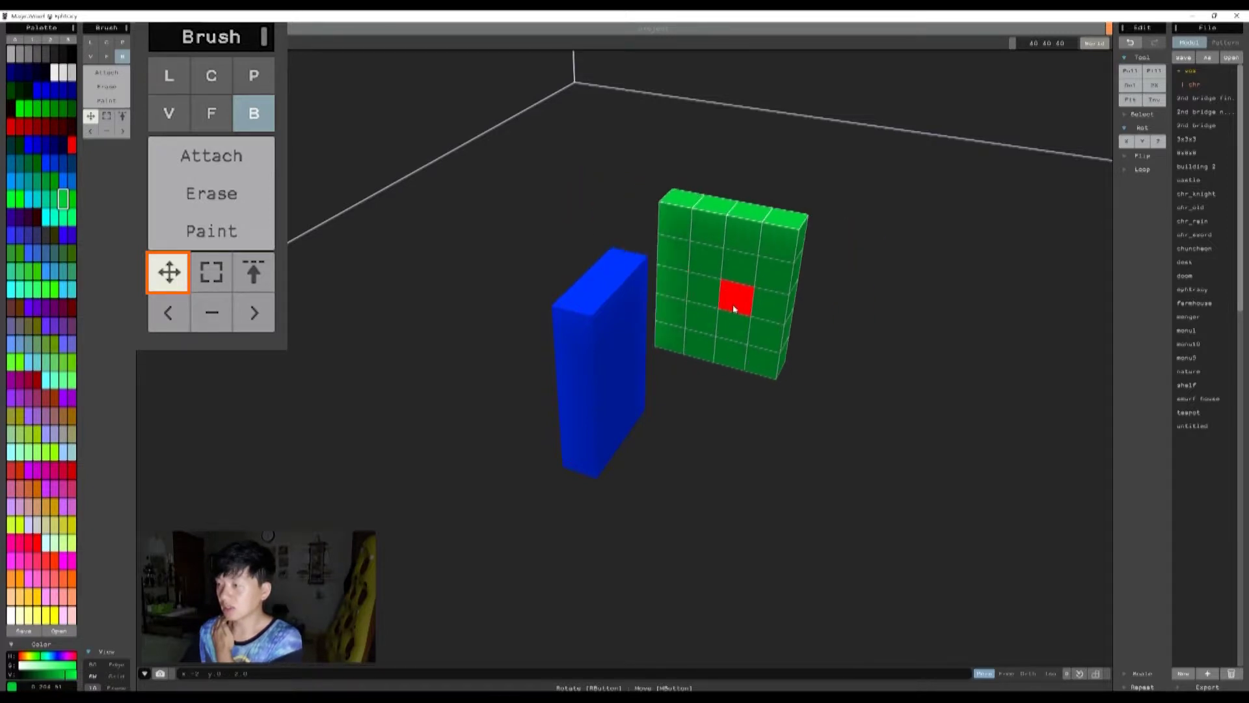
{"action": "right_click_drag", "start_coordinate": [945, 401], "coordinate": [869, 385]}
{"action": "mouse_move", "coordinate": [744, 364]}
{"action": "left_mouse_down"}
{"action": "mouse_move", "coordinate": [828, 362]}
{"action": "mouse_move", "coordinate": [652, 362]}
{"action": "mouse_move", "coordinate": [679, 371]}
{"action": "mouse_move", "coordinate": [696, 325]}
{"action": "mouse_move", "coordinate": [690, 358]}
{"action": "mouse_move", "coordinate": [700, 330]}
{"action": "mouse_move", "coordinate": [703, 341]}
{"action": "left_mouse_up"}
{"action": "right_click_drag", "start_coordinate": [703, 341], "coordinate": [807, 410]}
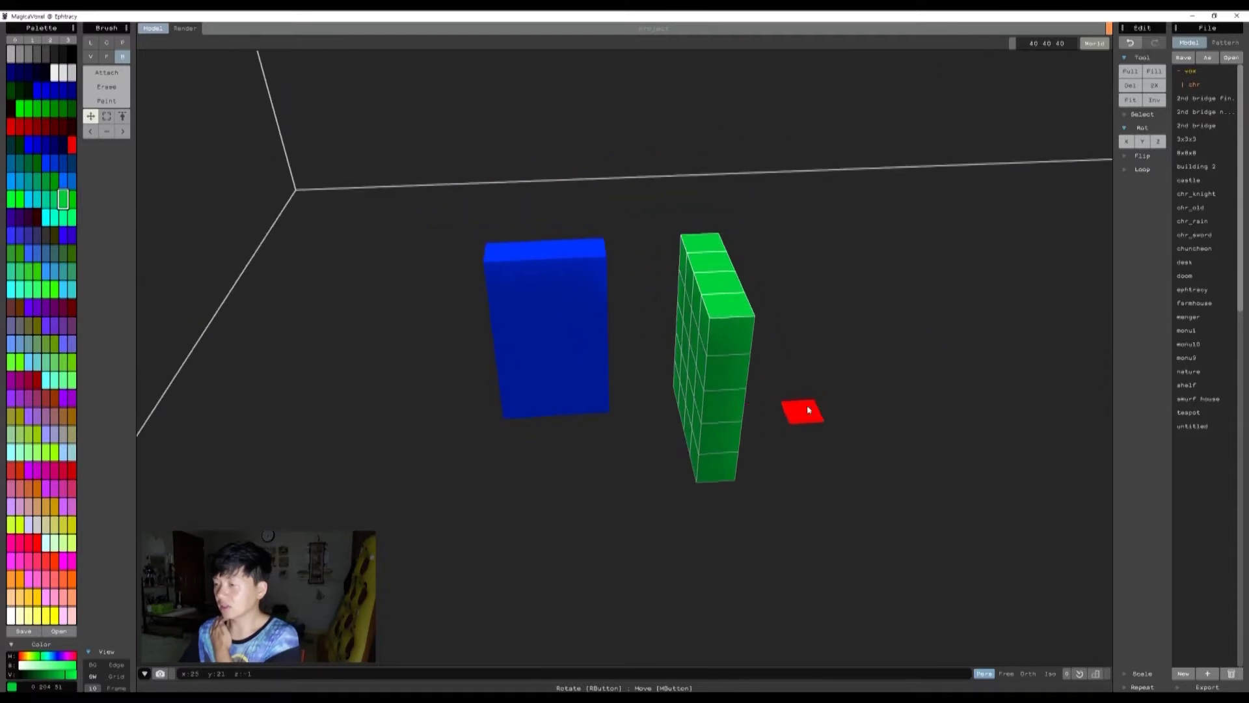
{"action": "left_click_drag", "start_coordinate": [730, 403], "coordinate": [652, 394]}
{"action": "right_click_drag", "start_coordinate": [815, 423], "coordinate": [895, 423]}
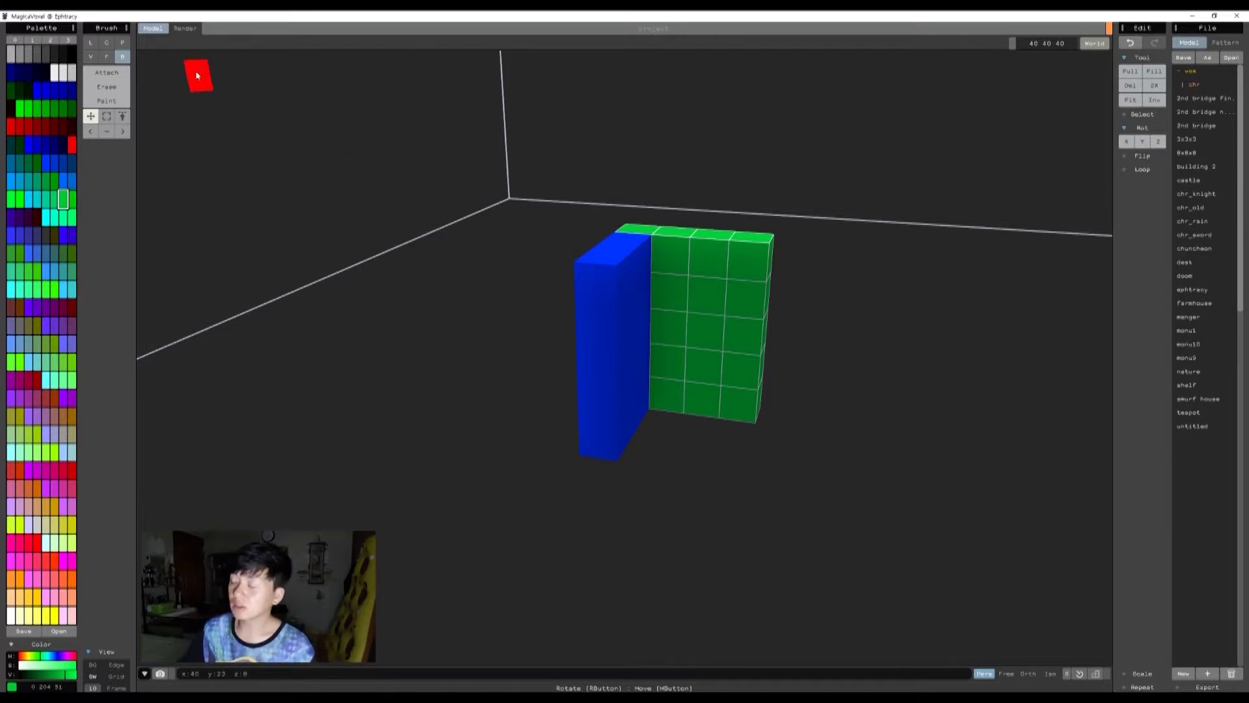
- Copy the selected green slab to the opposite end of the blue slab by moving a duplicate, and deselect all voxels
{"action": "right_click_drag", "start_coordinate": [859, 290], "coordinate": [754, 296]}
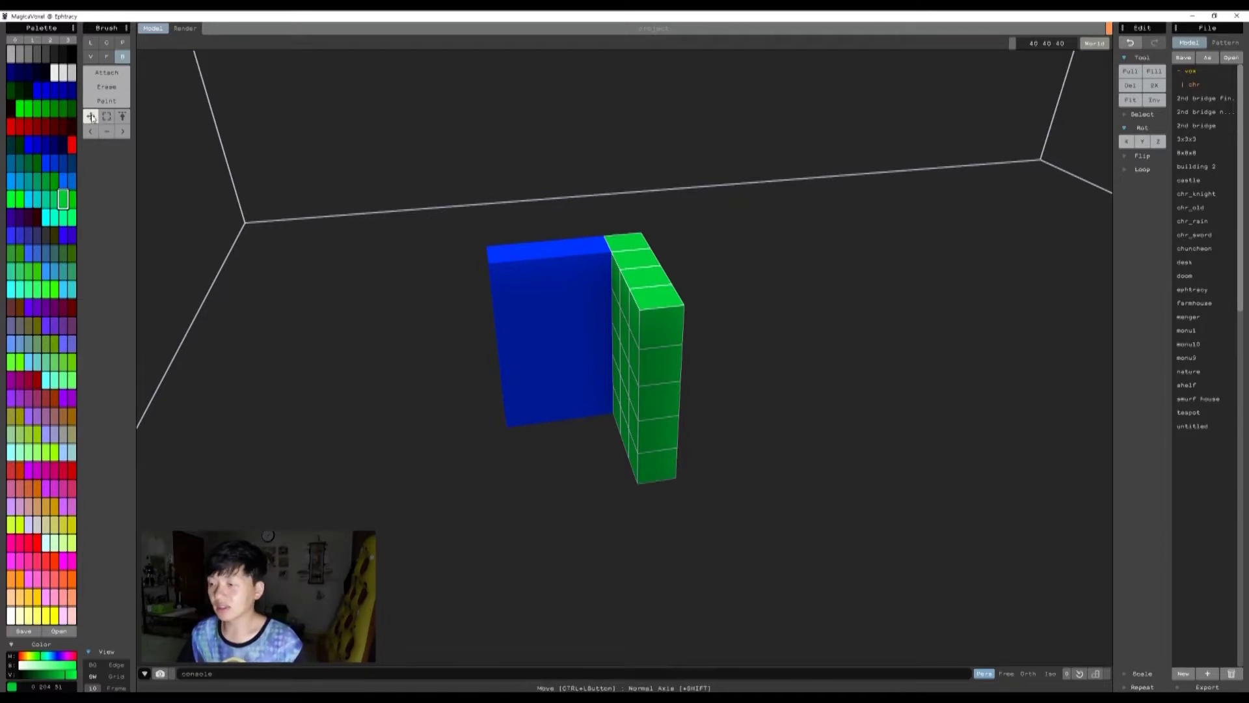
{"action": "left_click_drag", "start_coordinate": [657, 397], "coordinate": [503, 412]}
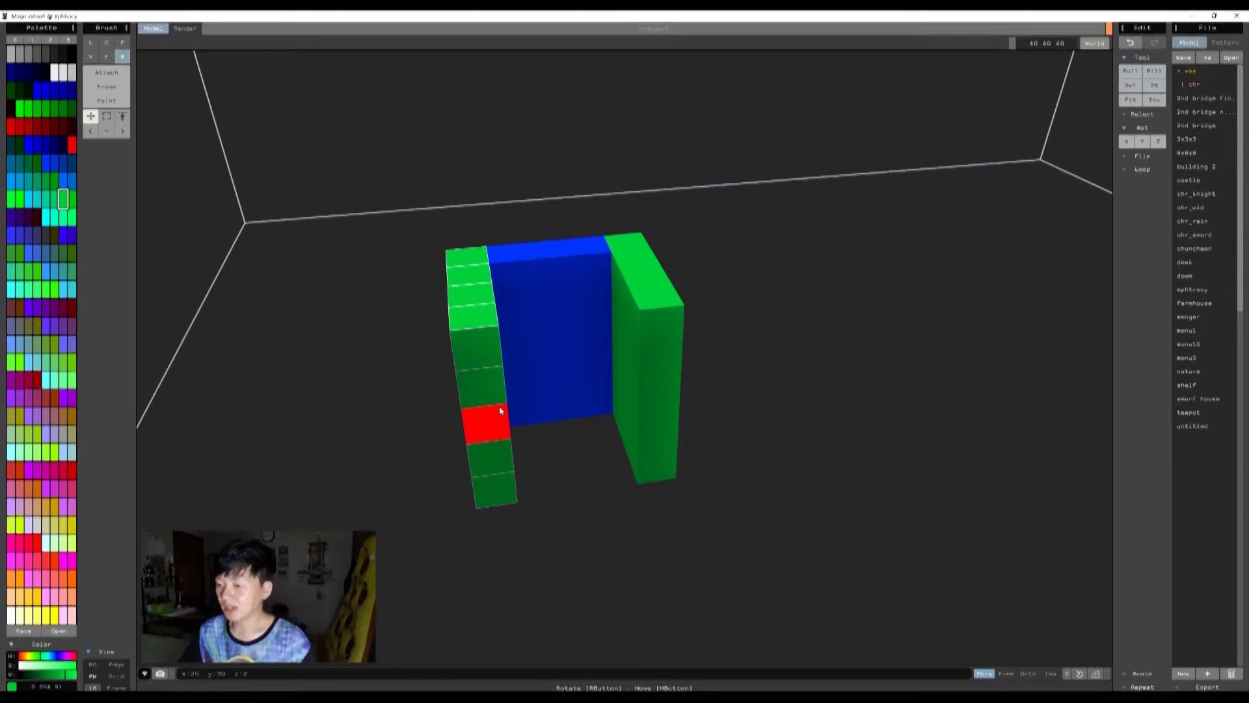
{"action": "right_click_drag", "start_coordinate": [499, 410], "coordinate": [516, 485]}
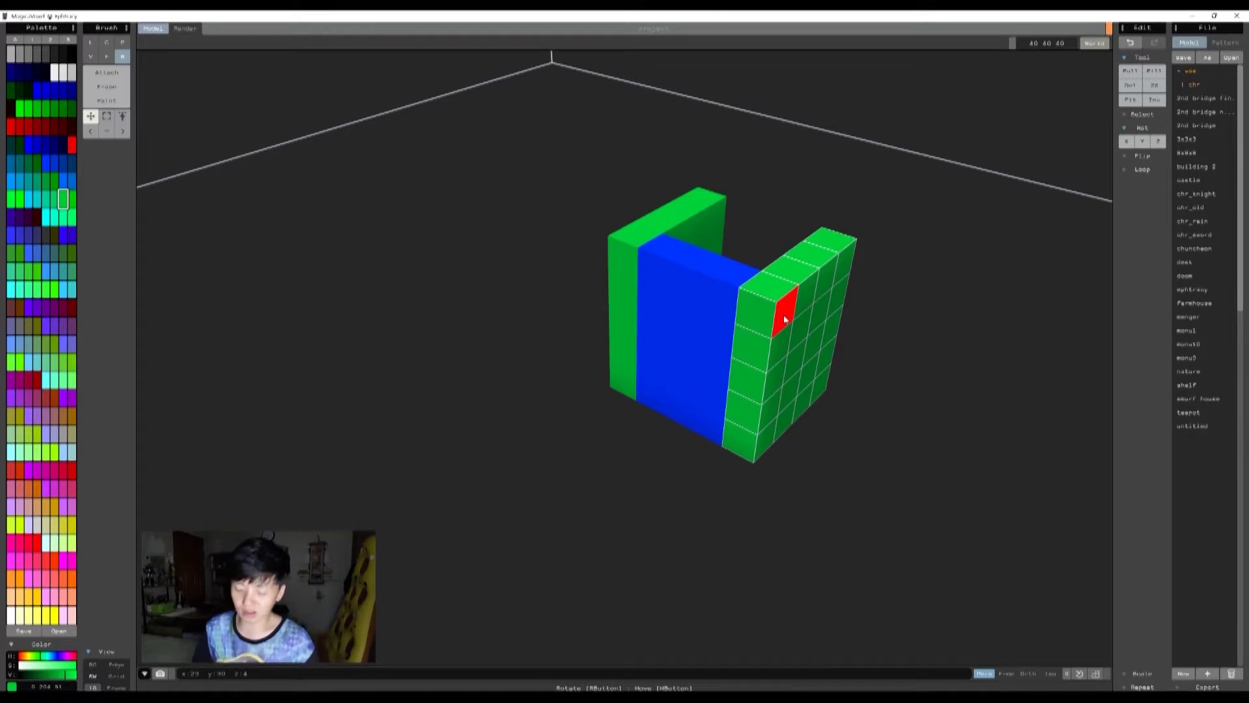
{"action": "key", "text": "ctrl+d"}
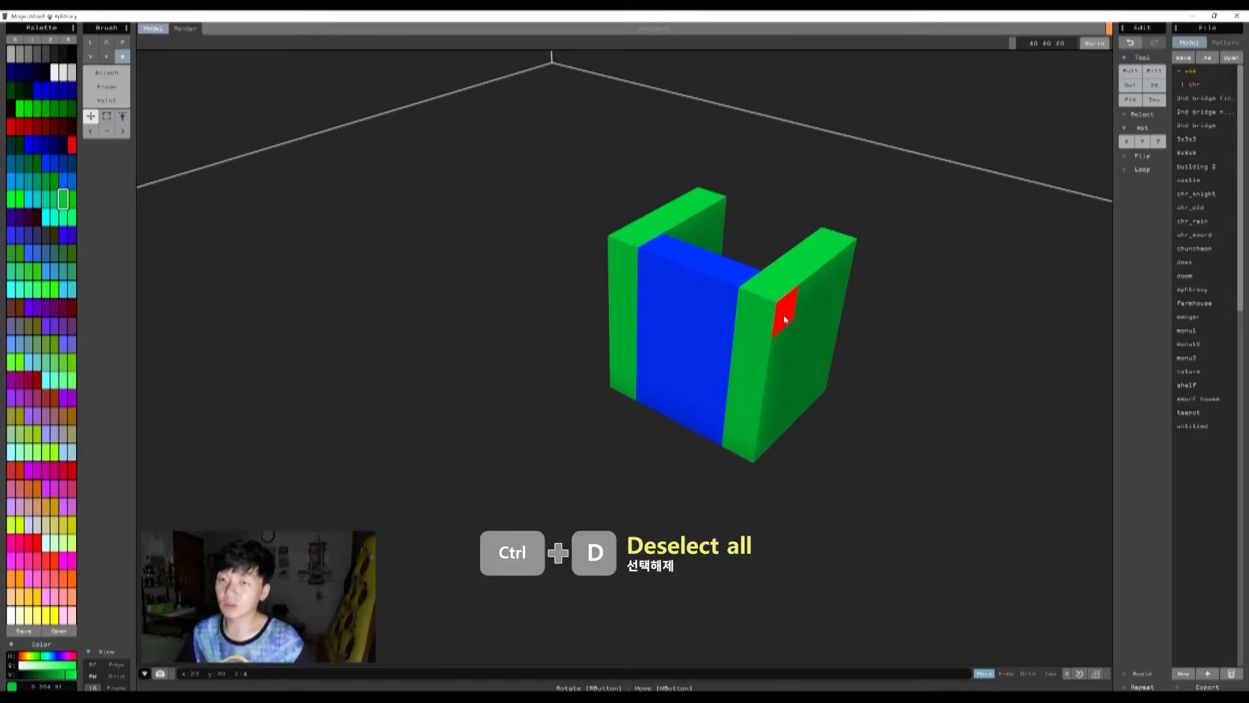
- Box-select the blue slab between the green slabs and undo the accidental selection of the adjoining green voxels
{"action": "left_click", "coordinate": [107, 116]}
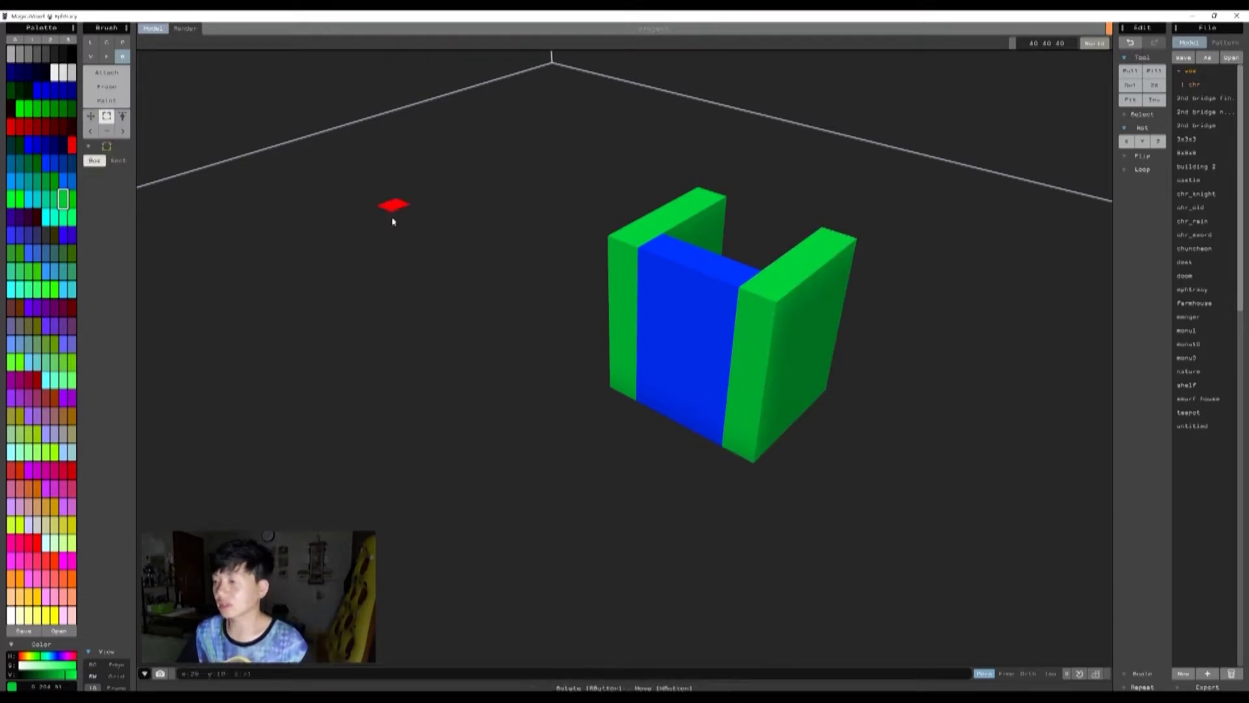
{"action": "left_click_drag", "start_coordinate": [658, 263], "coordinate": [708, 423]}
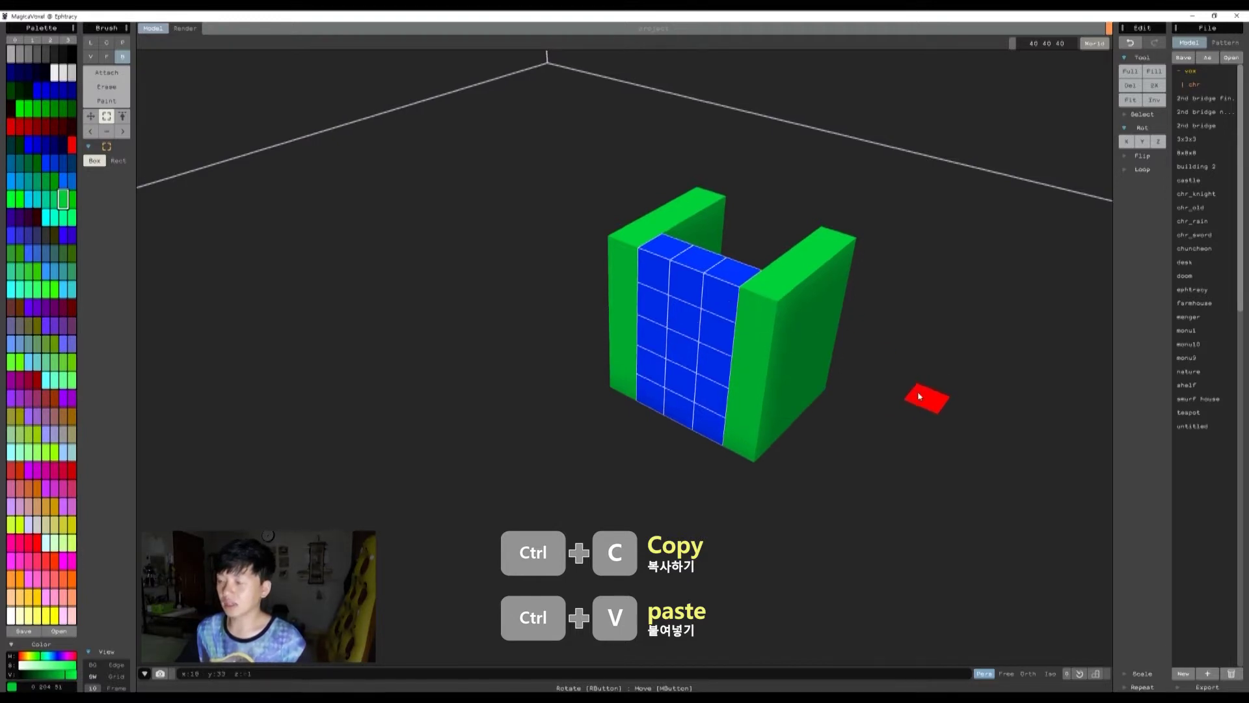
{"action": "mouse_move", "coordinate": [926, 398]}
{"action": "right_mouse_down"}
{"action": "mouse_move", "coordinate": [881, 404]}
{"action": "mouse_move", "coordinate": [876, 429]}
{"action": "mouse_move", "coordinate": [813, 279]}
{"action": "mouse_move", "coordinate": [817, 318]}
{"action": "mouse_move", "coordinate": [730, 315]}
{"action": "mouse_move", "coordinate": [748, 352]}
{"action": "mouse_move", "coordinate": [770, 350]}
{"action": "right_mouse_up"}
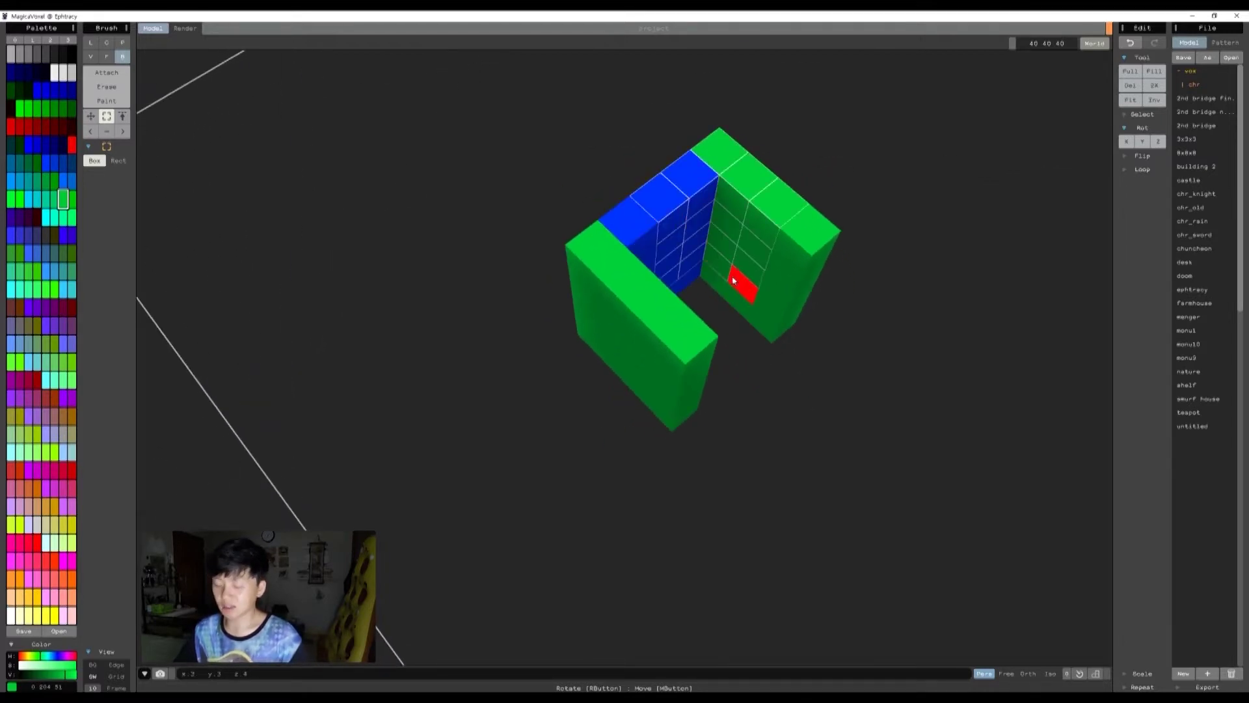
{"action": "key", "text": "ctrl+z"}
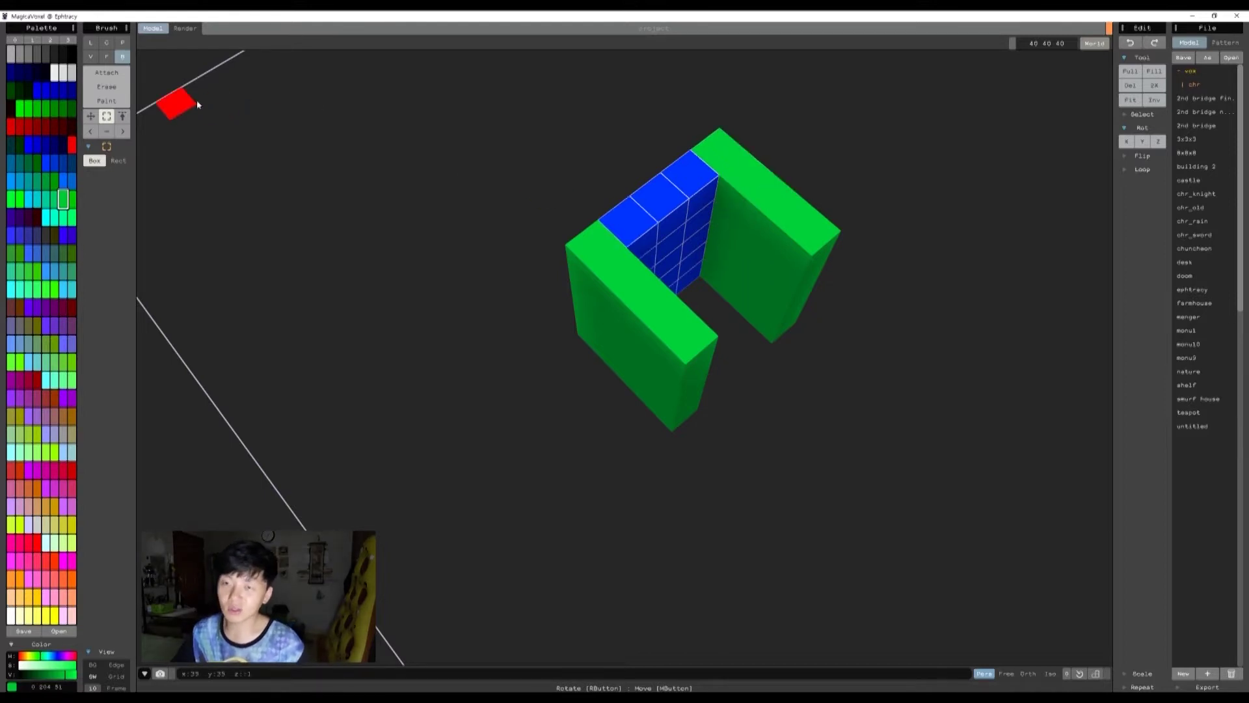
- Copy and paste the selected blue slab, move the duplicate into the opposite open side between the green slabs, and deselect all voxels
{"action": "left_click", "coordinate": [90, 115]}
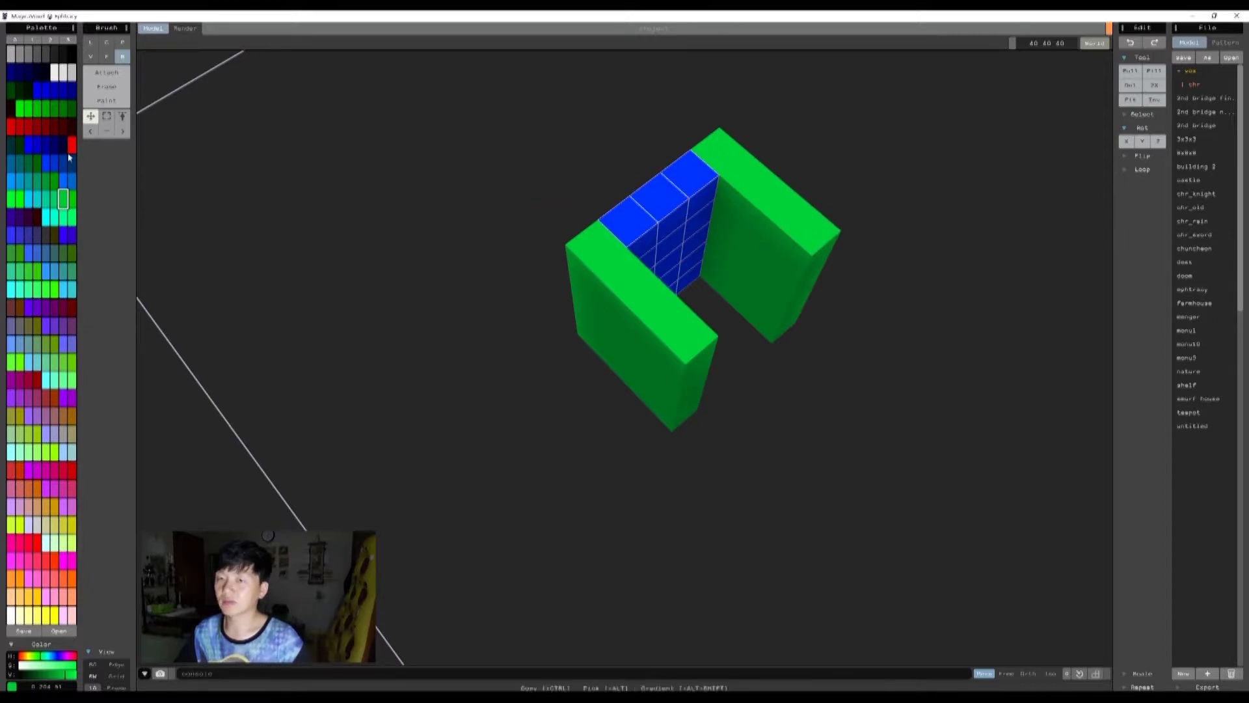
{"action": "left_click", "coordinate": [91, 117]}
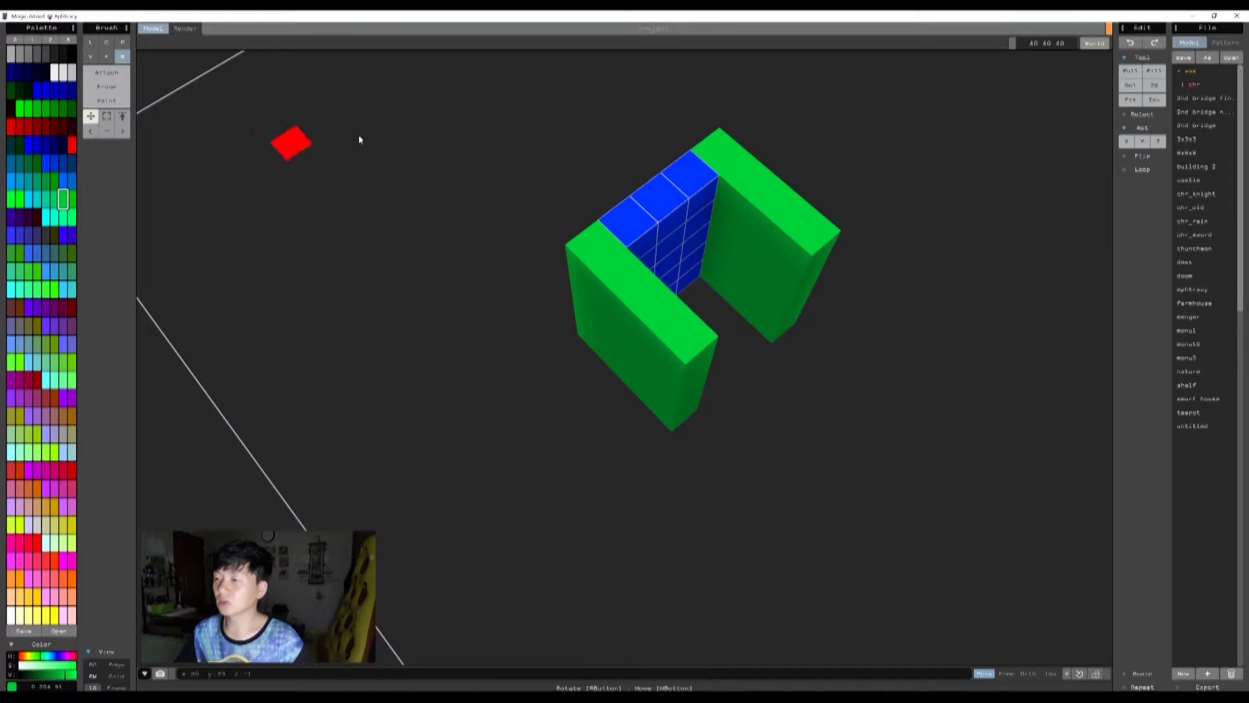
{"action": "left_click_drag", "start_coordinate": [675, 216], "coordinate": [745, 279]}
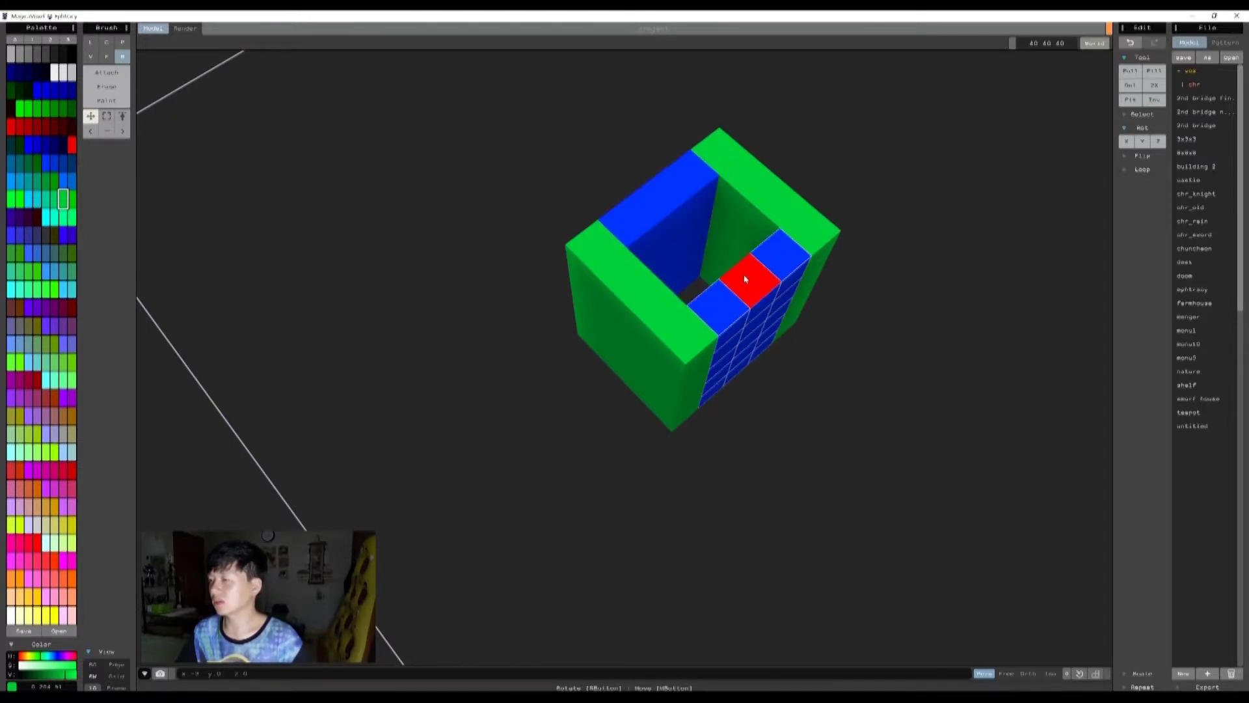
{"action": "right_click_drag", "start_coordinate": [880, 454], "coordinate": [666, 446]}
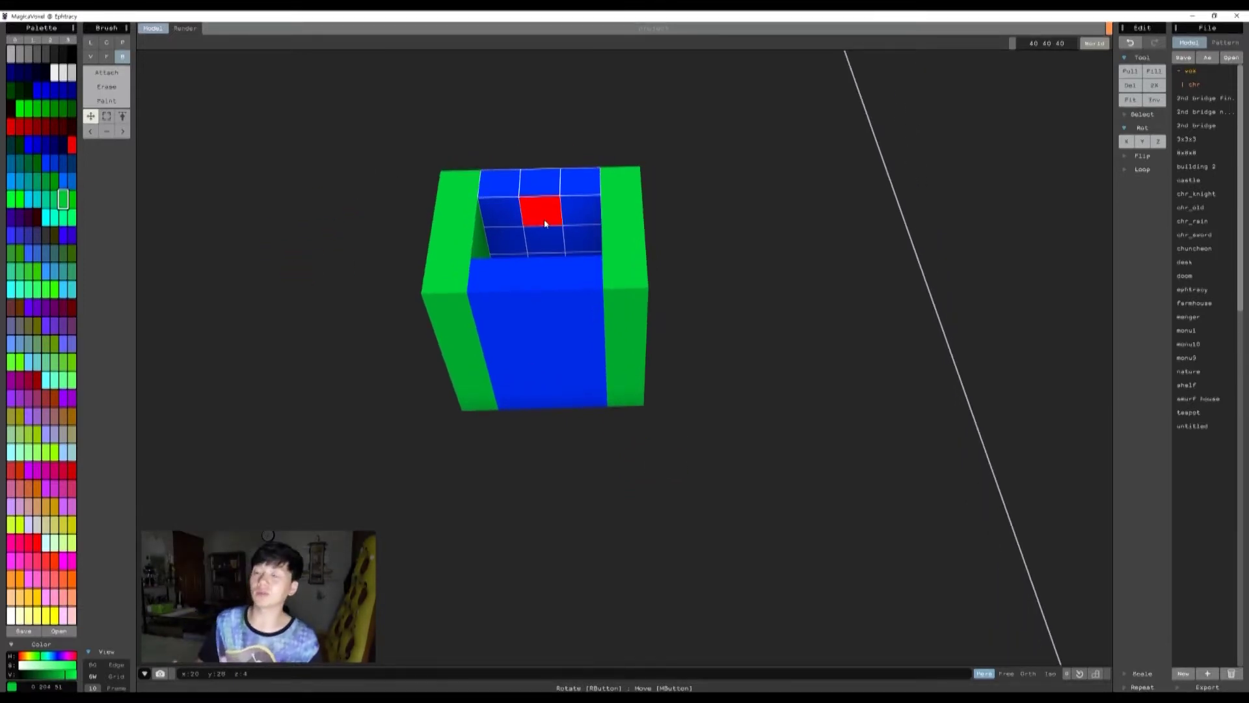
{"action": "key", "text": "ctrl+d"}
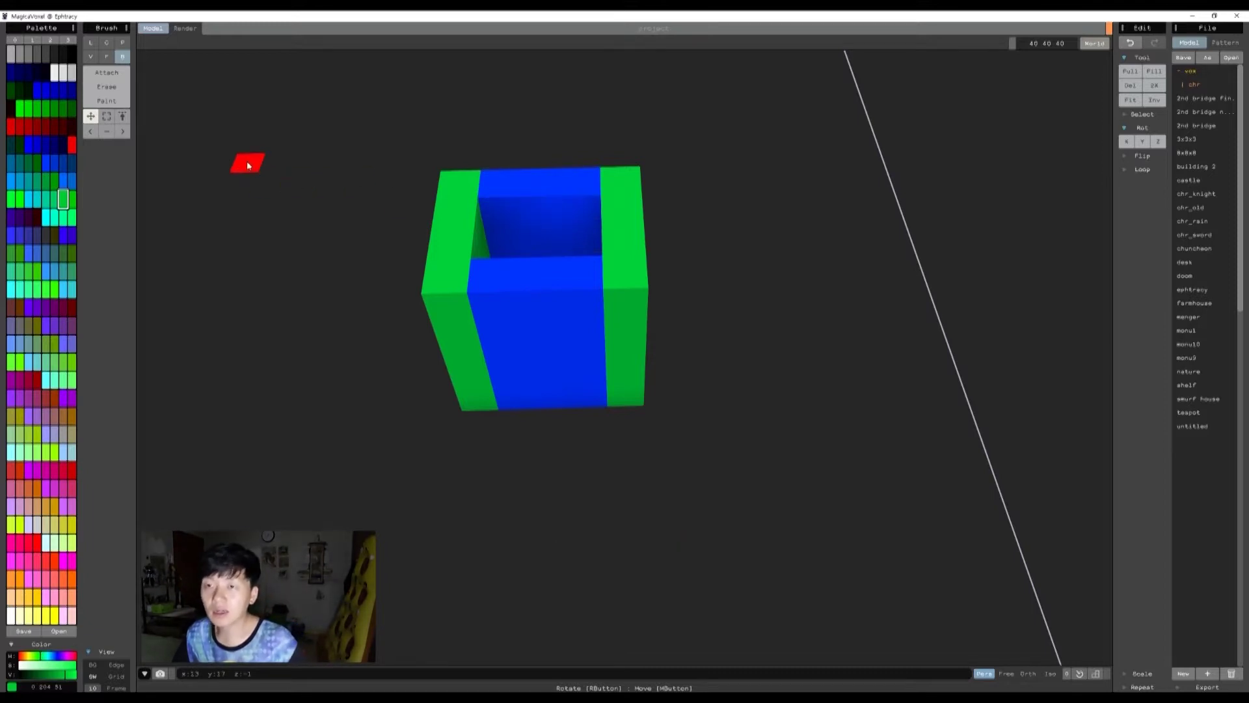
- Attach a layer of red voxels that fills the bottom opening inside the hollow green and blue box
{"action": "left_click", "coordinate": [113, 73]}
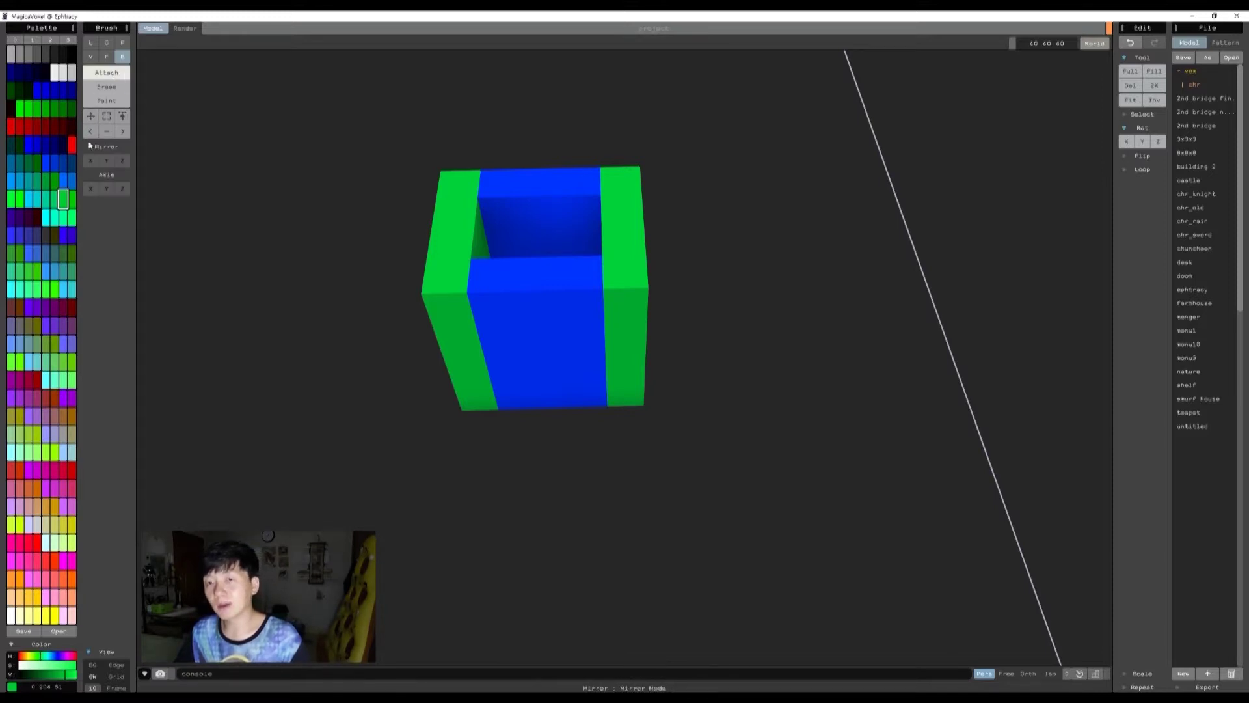
{"action": "left_click", "coordinate": [19, 127]}
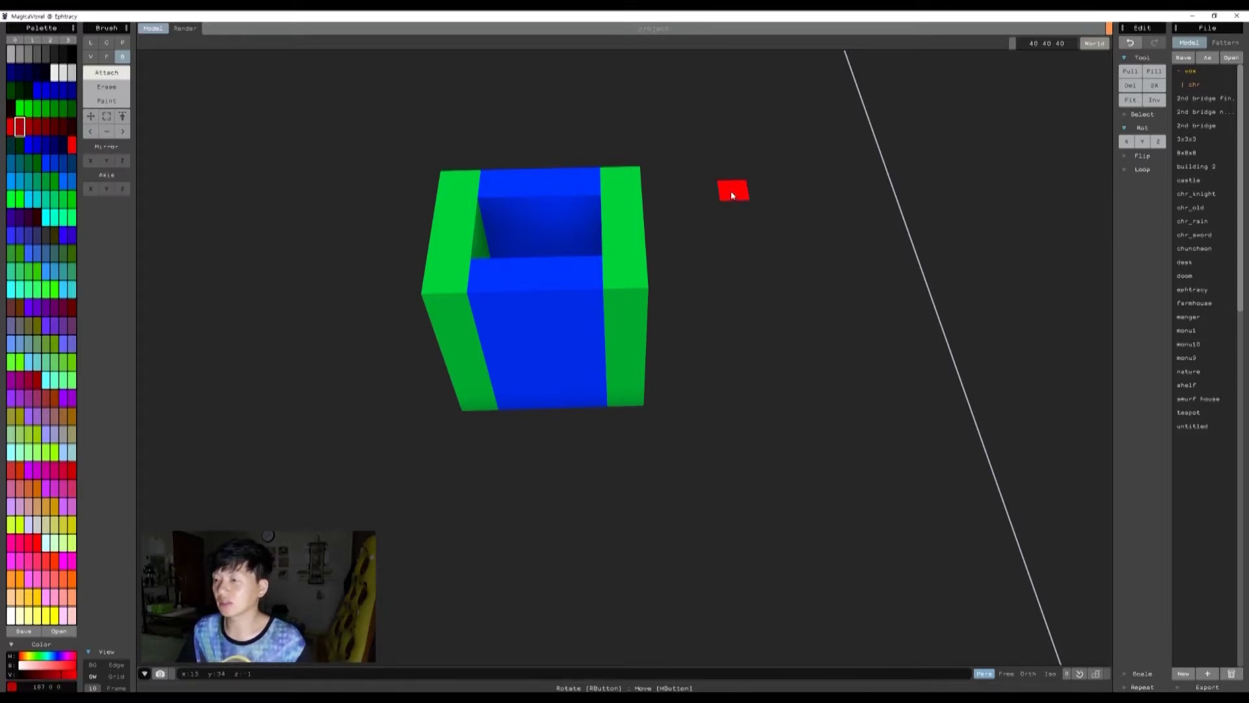
{"action": "mouse_move", "coordinate": [798, 333]}
{"action": "right_mouse_down"}
{"action": "mouse_move", "coordinate": [810, 373]}
{"action": "mouse_move", "coordinate": [802, 354]}
{"action": "mouse_move", "coordinate": [768, 351]}
{"action": "mouse_move", "coordinate": [798, 357]}
{"action": "right_mouse_up"}
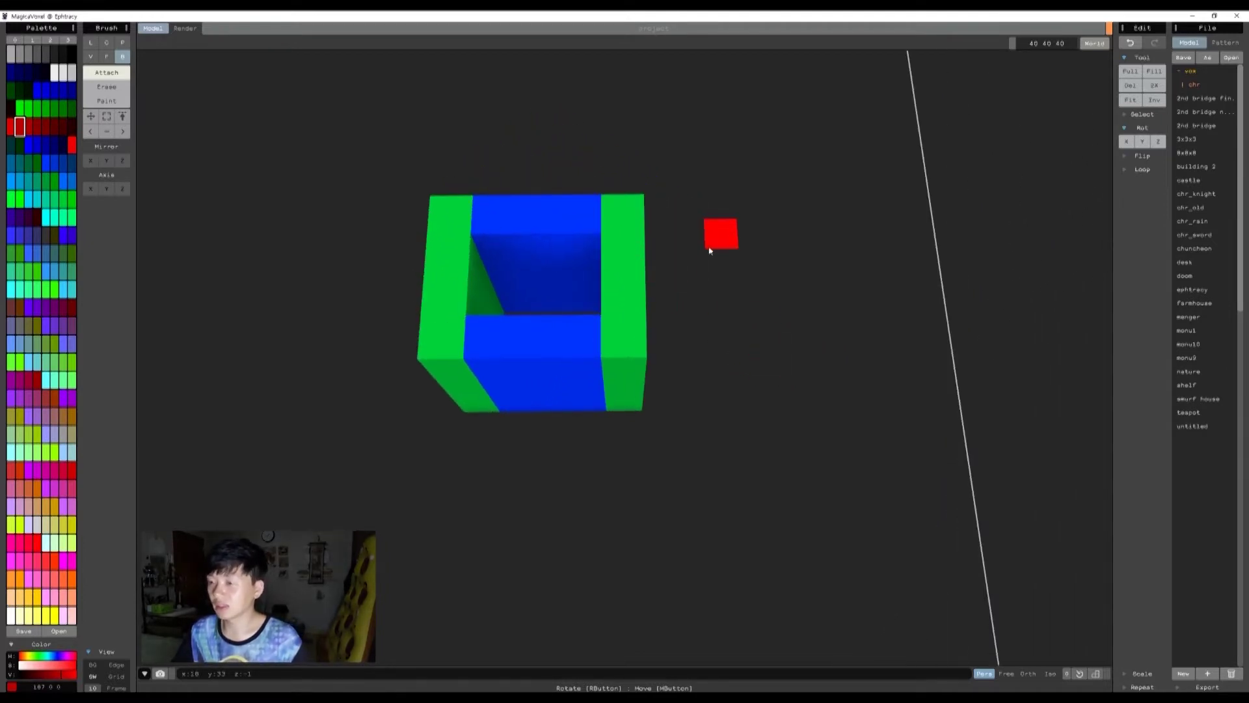
{"action": "right_click_drag", "start_coordinate": [614, 313], "coordinate": [642, 298]}
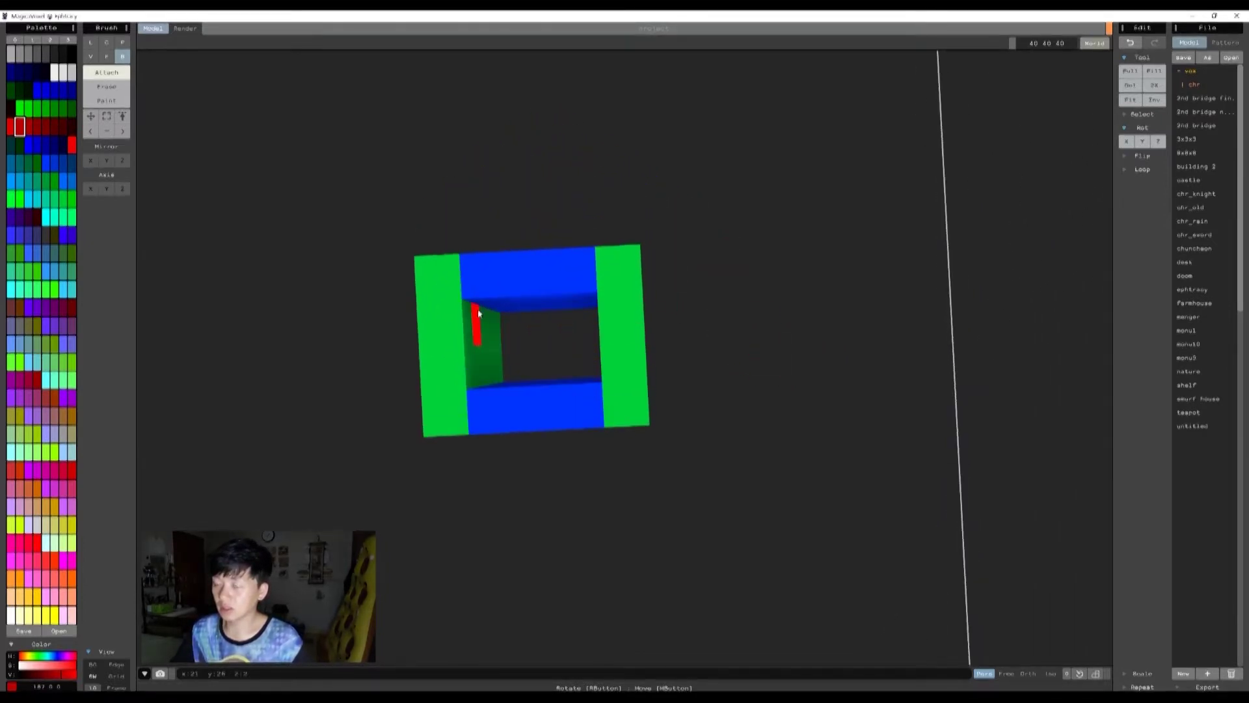
{"action": "left_click", "coordinate": [552, 345]}
{"action": "mouse_move", "coordinate": [755, 358]}
{"action": "right_mouse_down"}
{"action": "mouse_move", "coordinate": [738, 328]}
{"action": "mouse_move", "coordinate": [728, 204]}
{"action": "mouse_move", "coordinate": [730, 226]}
{"action": "mouse_move", "coordinate": [750, 235]}
{"action": "mouse_move", "coordinate": [733, 228]}
{"action": "right_mouse_up"}
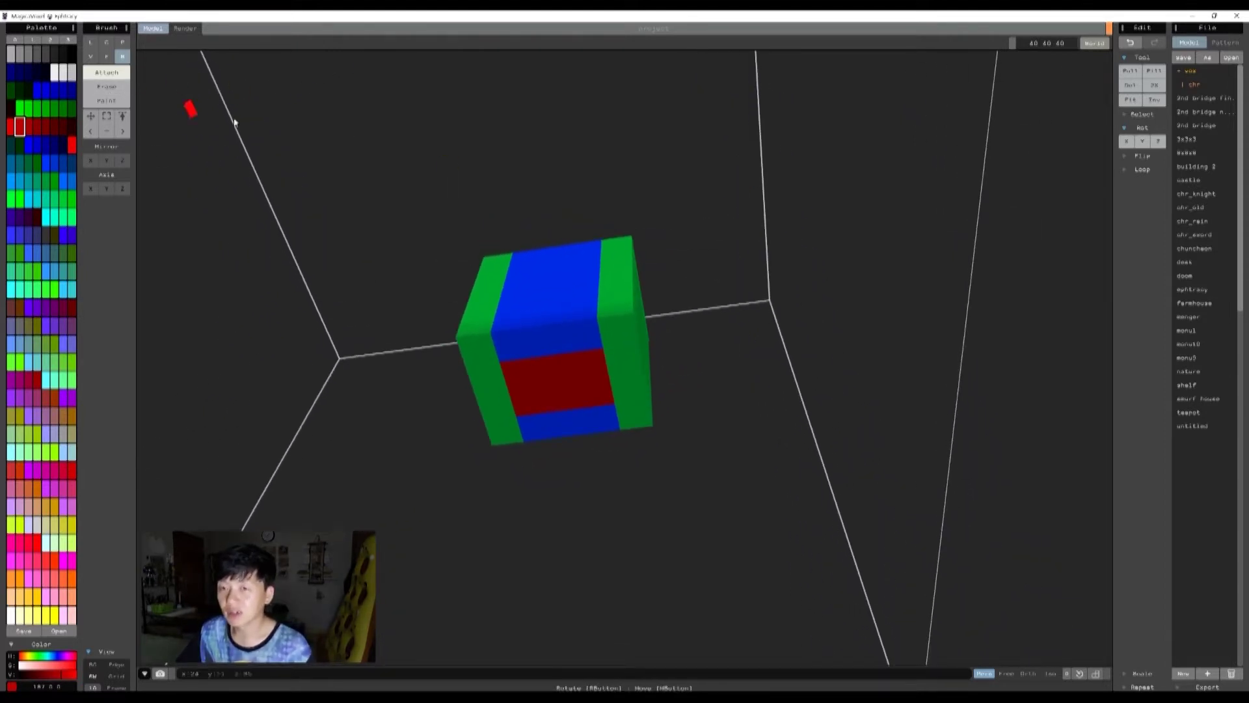
- Box-select the red bottom panel, duplicate it, and move the copy out past the green wall
{"action": "left_click", "coordinate": [107, 117]}
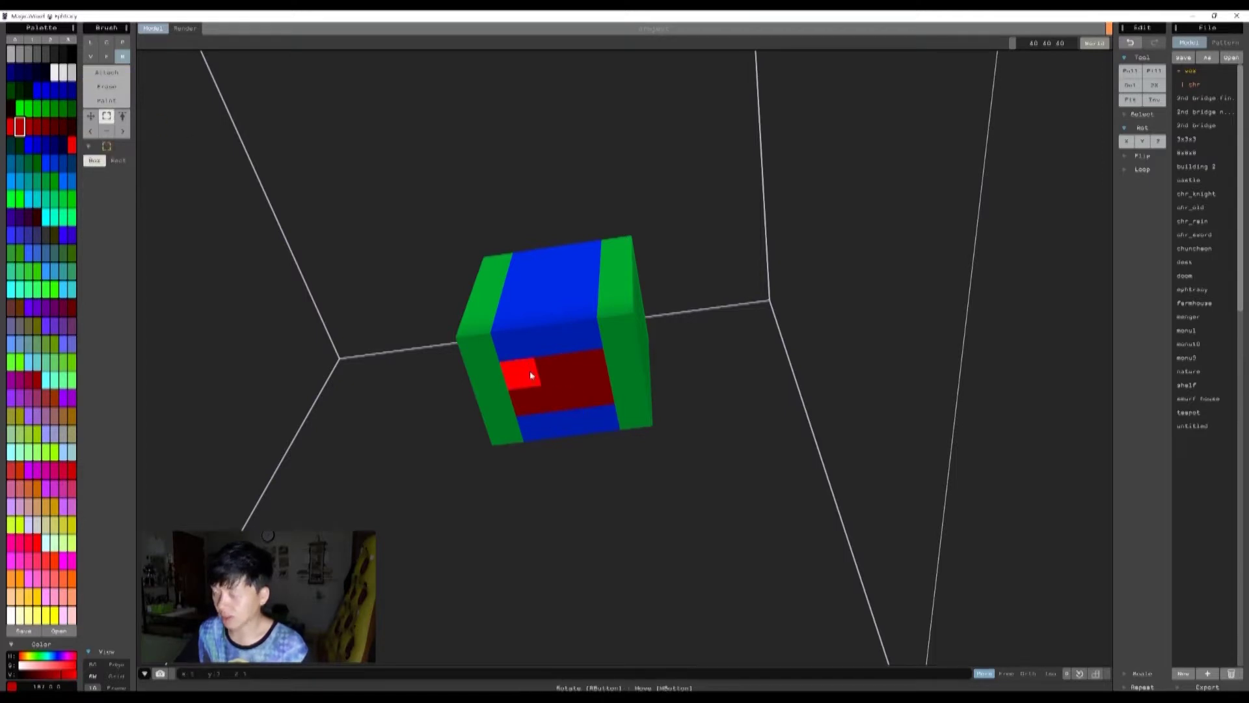
{"action": "right_click_drag", "start_coordinate": [739, 270], "coordinate": [633, 340]}
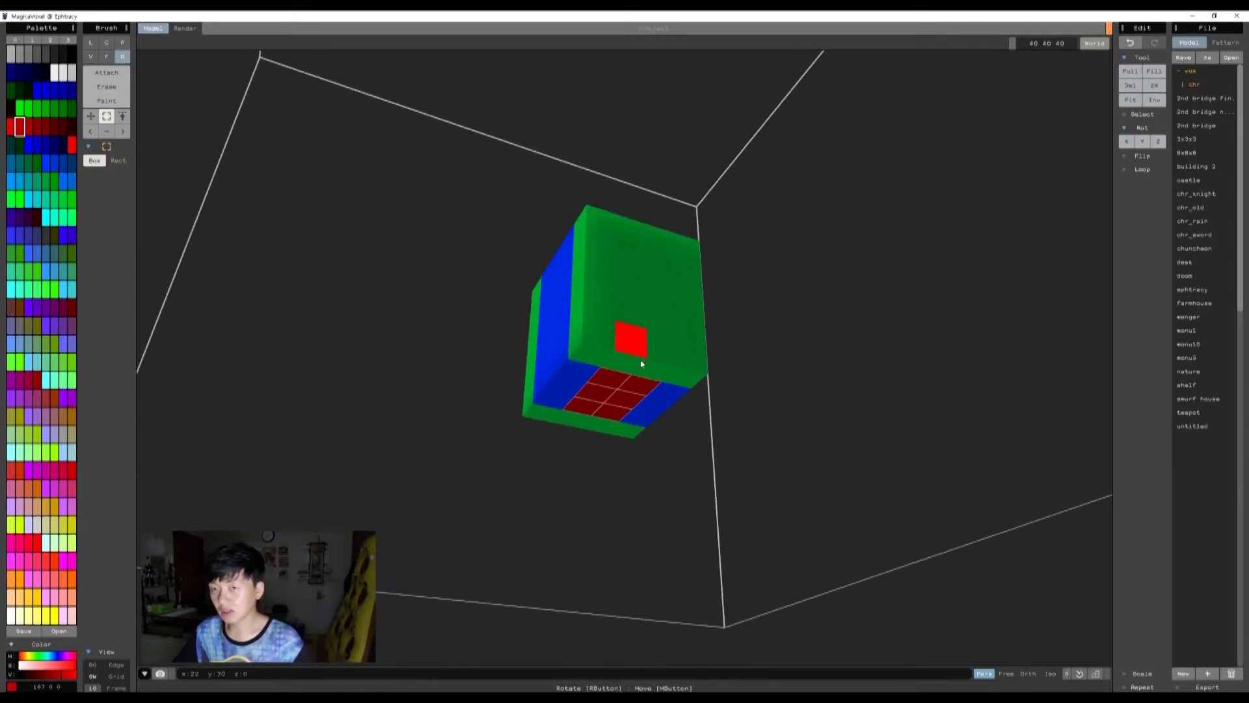
{"action": "left_click", "coordinate": [90, 115]}
{"action": "left_click_drag", "start_coordinate": [627, 362], "coordinate": [837, 357]}
{"action": "right_click_drag", "start_coordinate": [837, 357], "coordinate": [811, 390]}
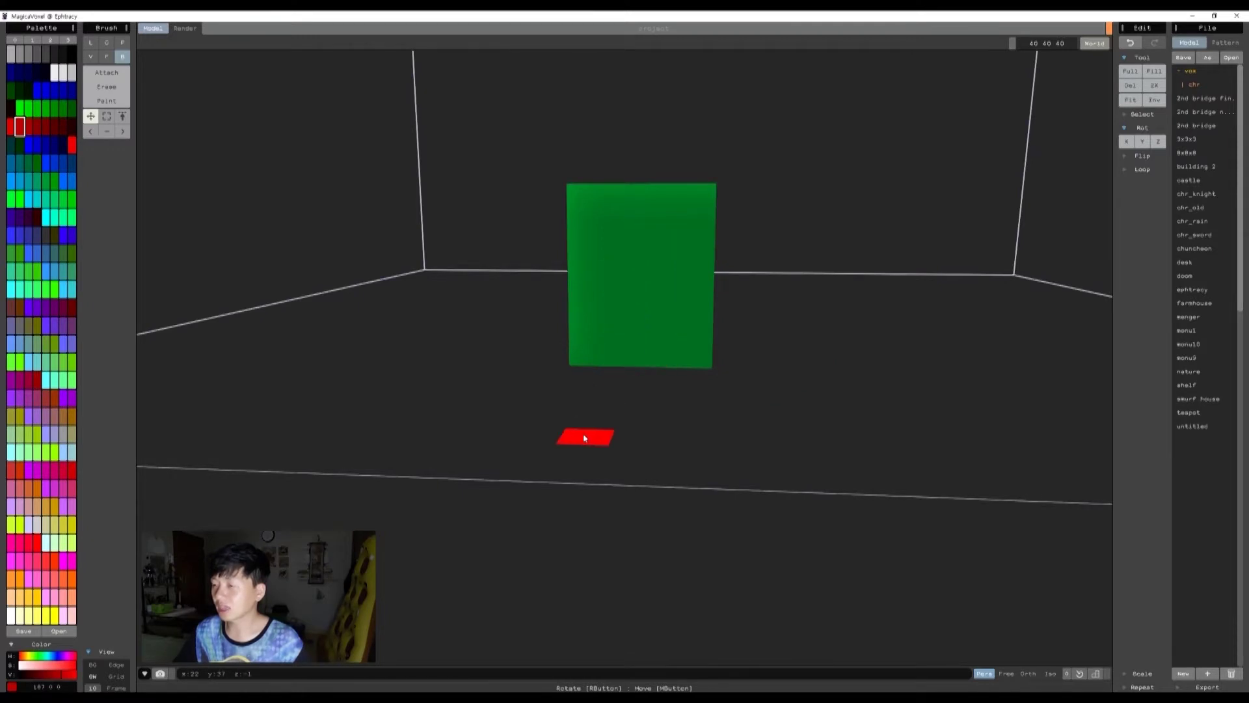
{"action": "mouse_move", "coordinate": [588, 357]}
{"action": "right_mouse_down"}
{"action": "mouse_move", "coordinate": [641, 373]}
{"action": "mouse_move", "coordinate": [747, 357]}
{"action": "mouse_move", "coordinate": [677, 335]}
{"action": "mouse_move", "coordinate": [571, 362]}
{"action": "right_mouse_up"}
{"action": "left_click_drag", "start_coordinate": [564, 352], "coordinate": [680, 368]}
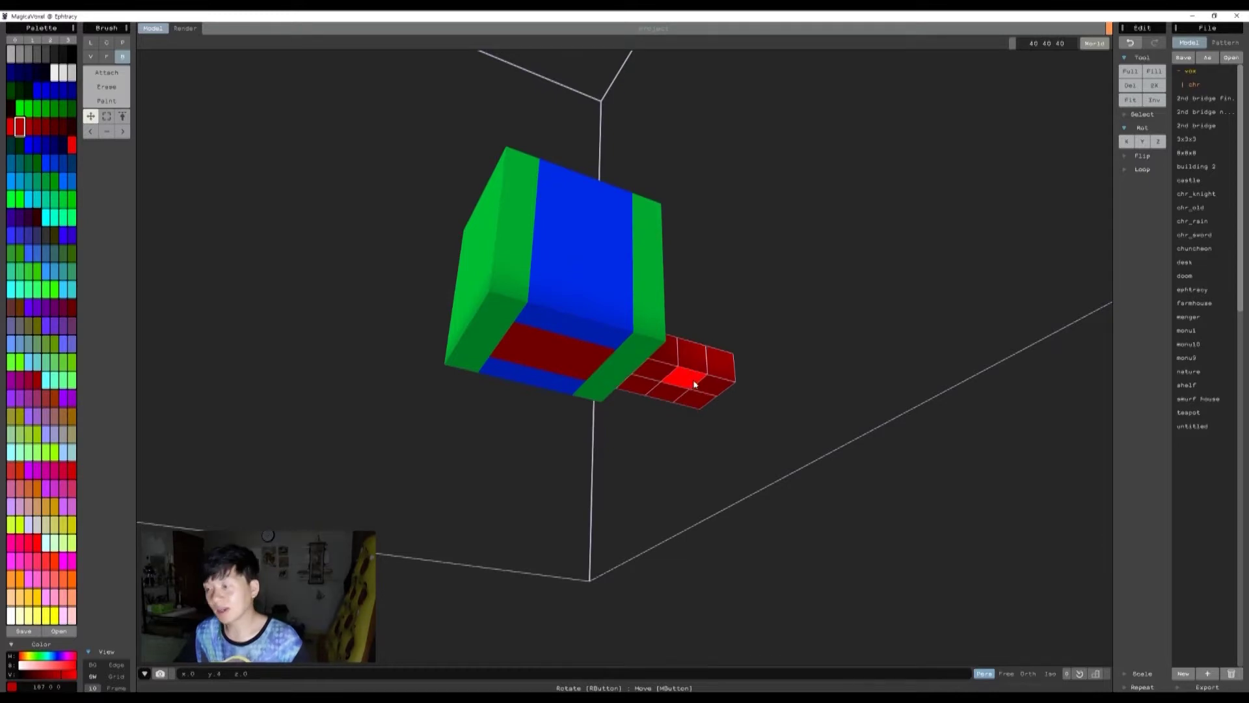
- Raise the red duplicate to the top level, slide it into the box's top opening, and deselect all voxels
{"action": "right_click_drag", "start_coordinate": [881, 351], "coordinate": [700, 350]}
{"action": "left_click_drag", "start_coordinate": [700, 350], "coordinate": [715, 217]}
{"action": "right_click_drag", "start_coordinate": [699, 276], "coordinate": [716, 302]}
{"action": "left_click_drag", "start_coordinate": [712, 265], "coordinate": [478, 409]}
{"action": "right_click_drag", "start_coordinate": [478, 408], "coordinate": [775, 365]}
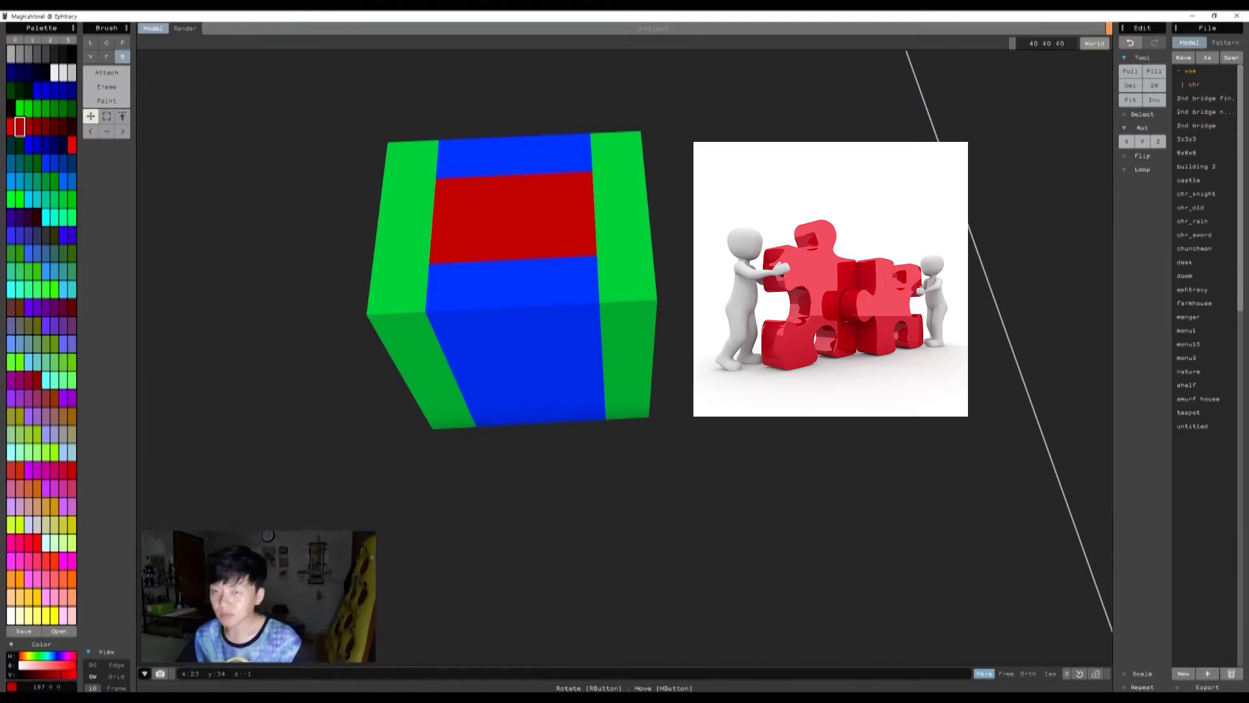
- Paint the middle voxels along the top and bottom edges of both blue slabs red, like interlocking puzzle tabs
{"action": "left_click", "coordinate": [106, 100]}
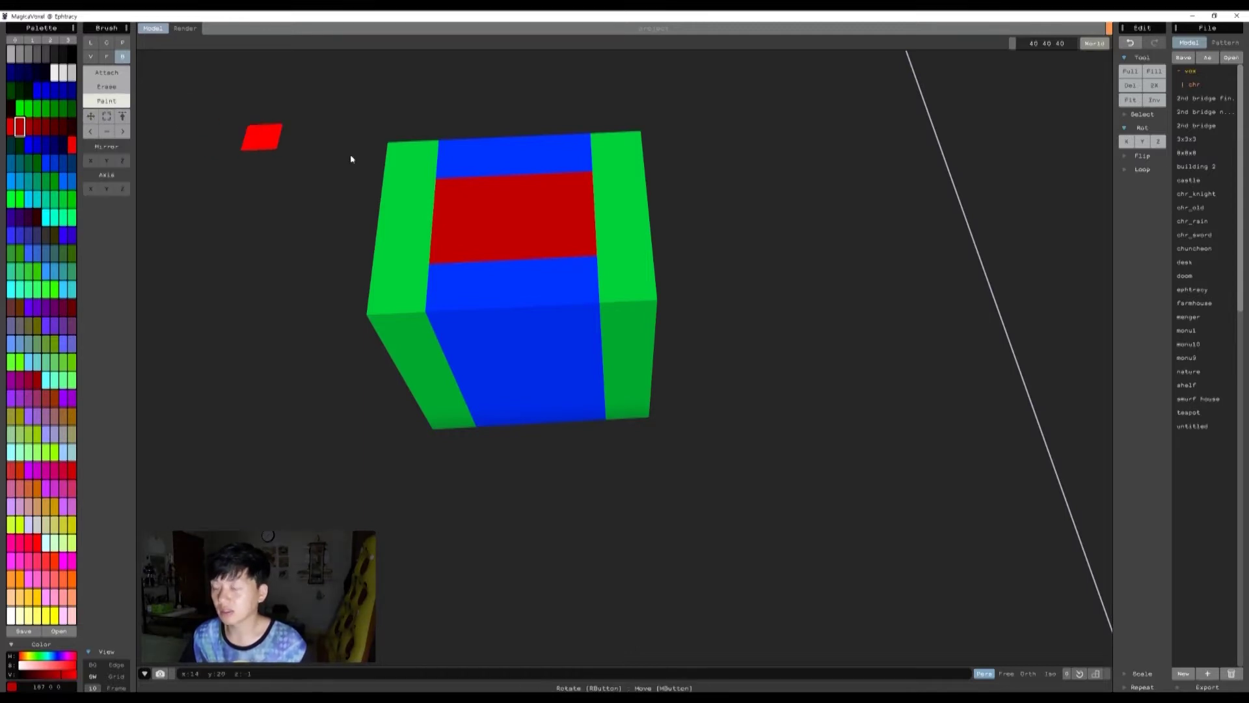
{"action": "left_click", "coordinate": [517, 163]}
{"action": "left_click", "coordinate": [524, 294]}
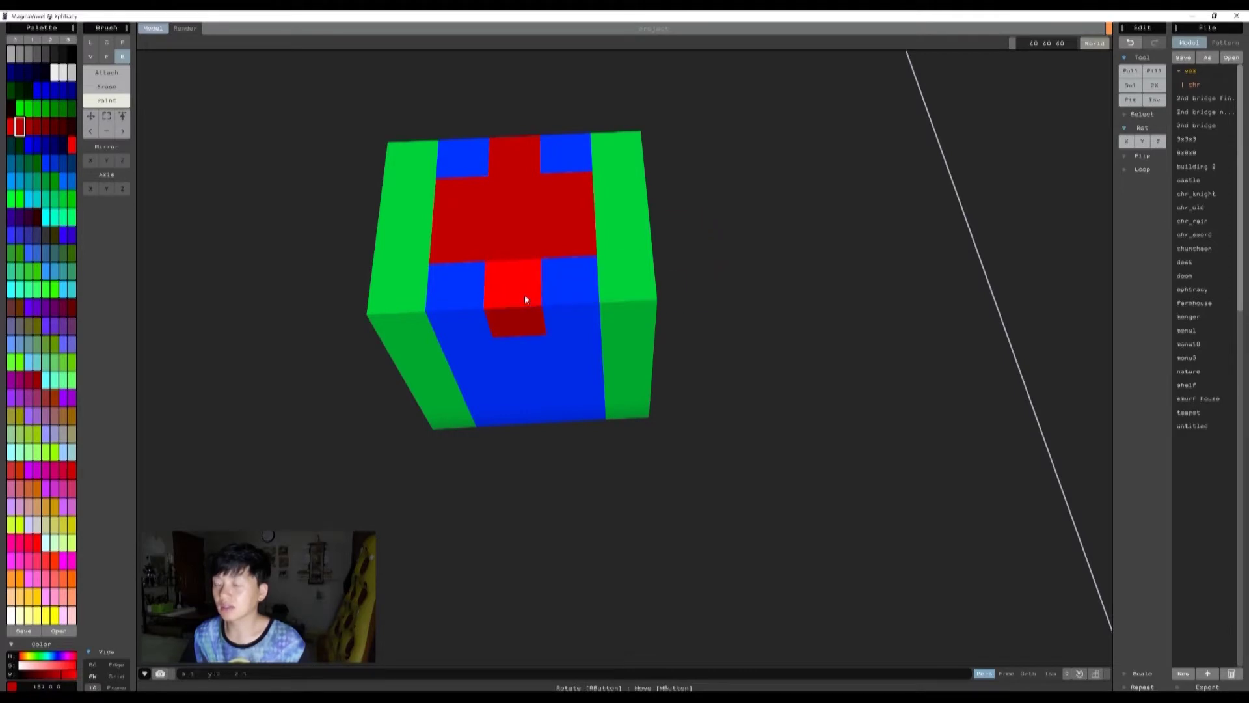
{"action": "right_click_drag", "start_coordinate": [718, 368], "coordinate": [518, 259]}
{"action": "right_click_drag", "start_coordinate": [678, 281], "coordinate": [745, 384]}
{"action": "mouse_move", "coordinate": [899, 403]}
{"action": "right_mouse_down"}
{"action": "mouse_move", "coordinate": [812, 396]}
{"action": "mouse_move", "coordinate": [742, 421]}
{"action": "mouse_move", "coordinate": [650, 374]}
{"action": "right_mouse_up"}
{"action": "right_click_drag", "start_coordinate": [783, 309], "coordinate": [859, 398]}
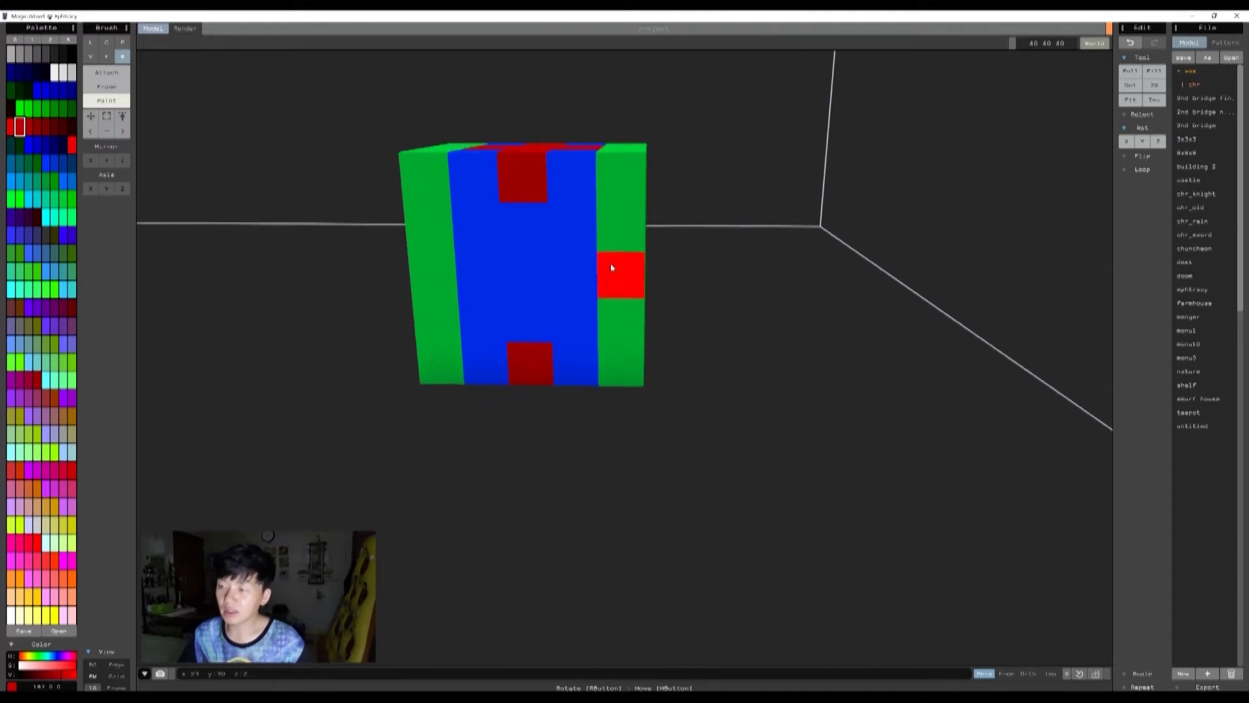
- Pick up the green slabs' colour and paint the middle-height voxels at both side edges of each blue slab green
{"action": "left_click", "coordinate": [586, 272]}
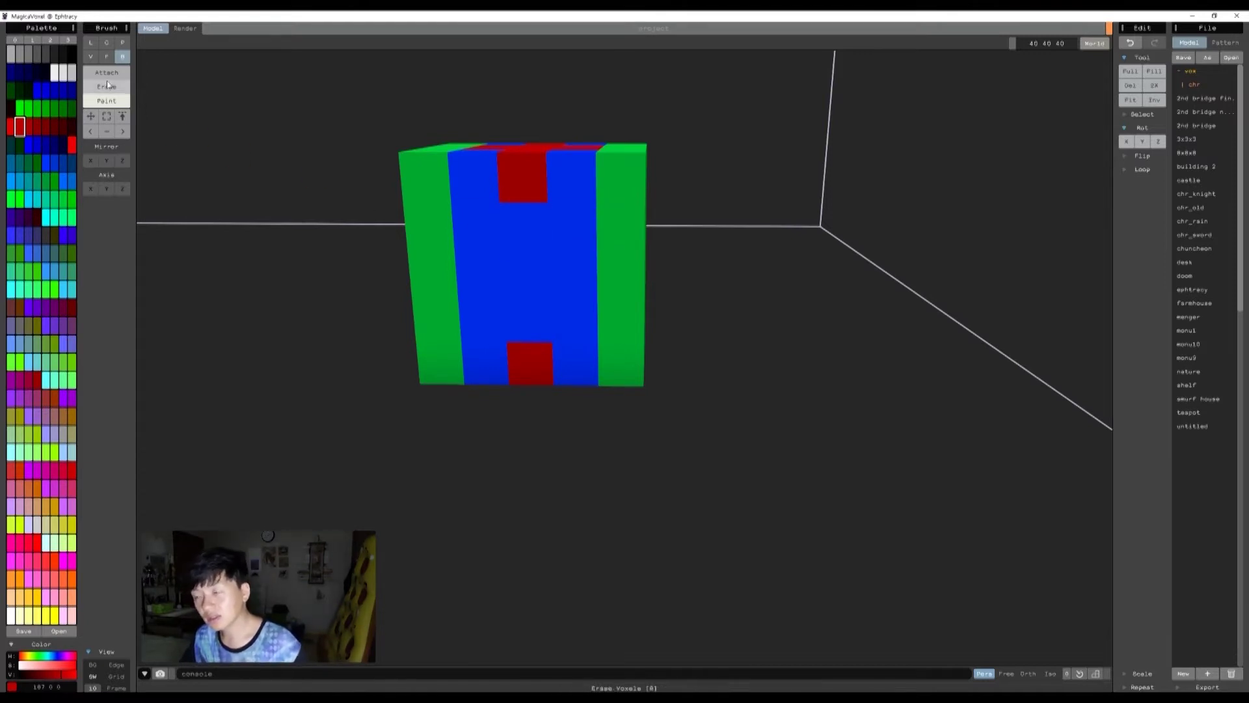
{"action": "left_click", "coordinate": [122, 57]}
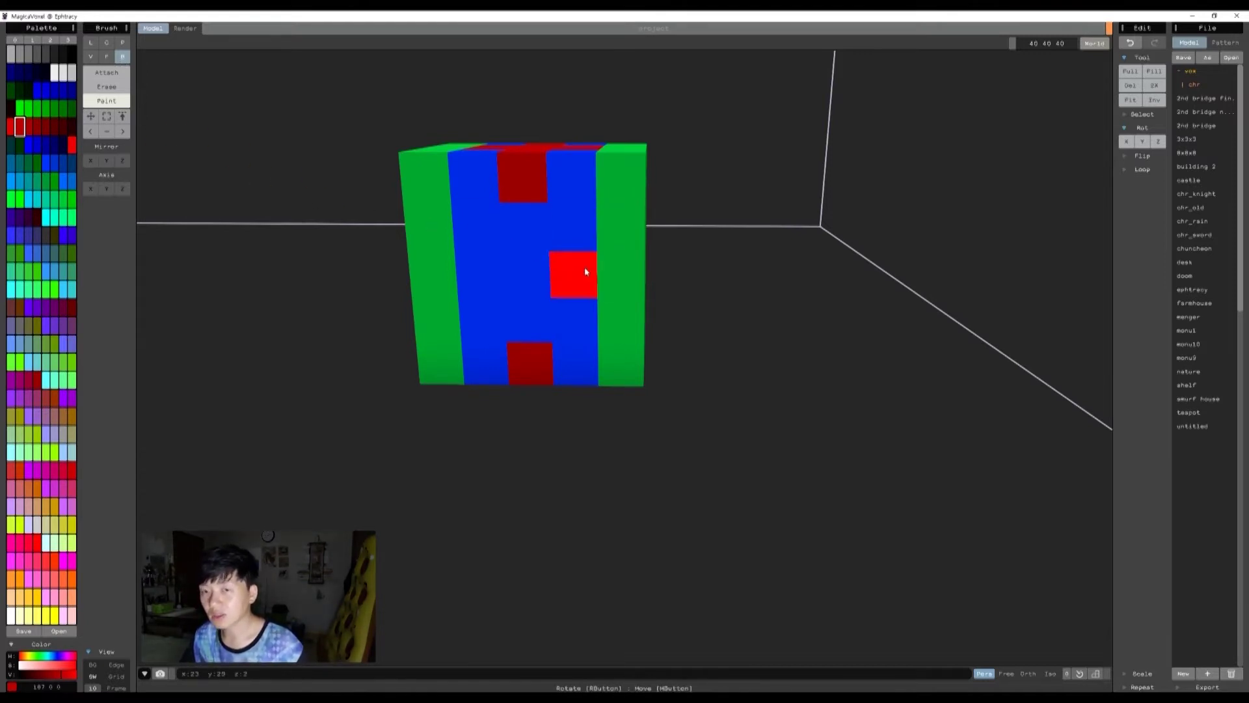
{"action": "left_click", "coordinate": [20, 109]}
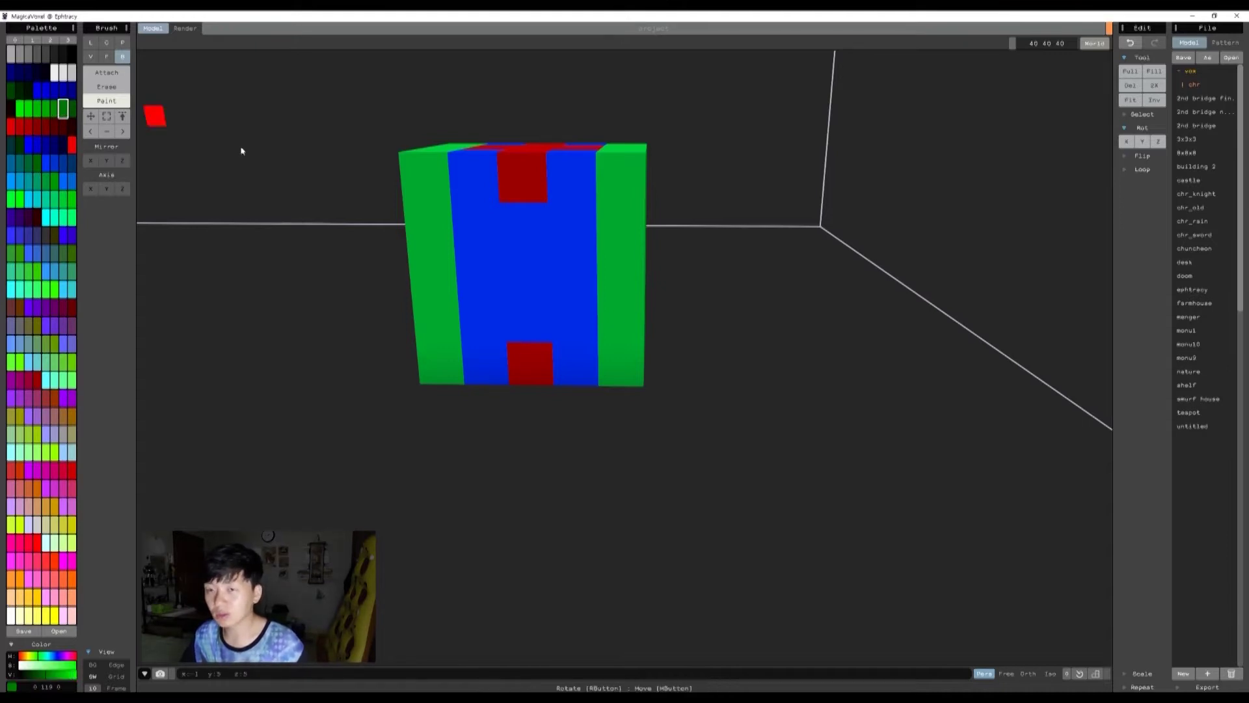
{"action": "left_click", "coordinate": [621, 275]}
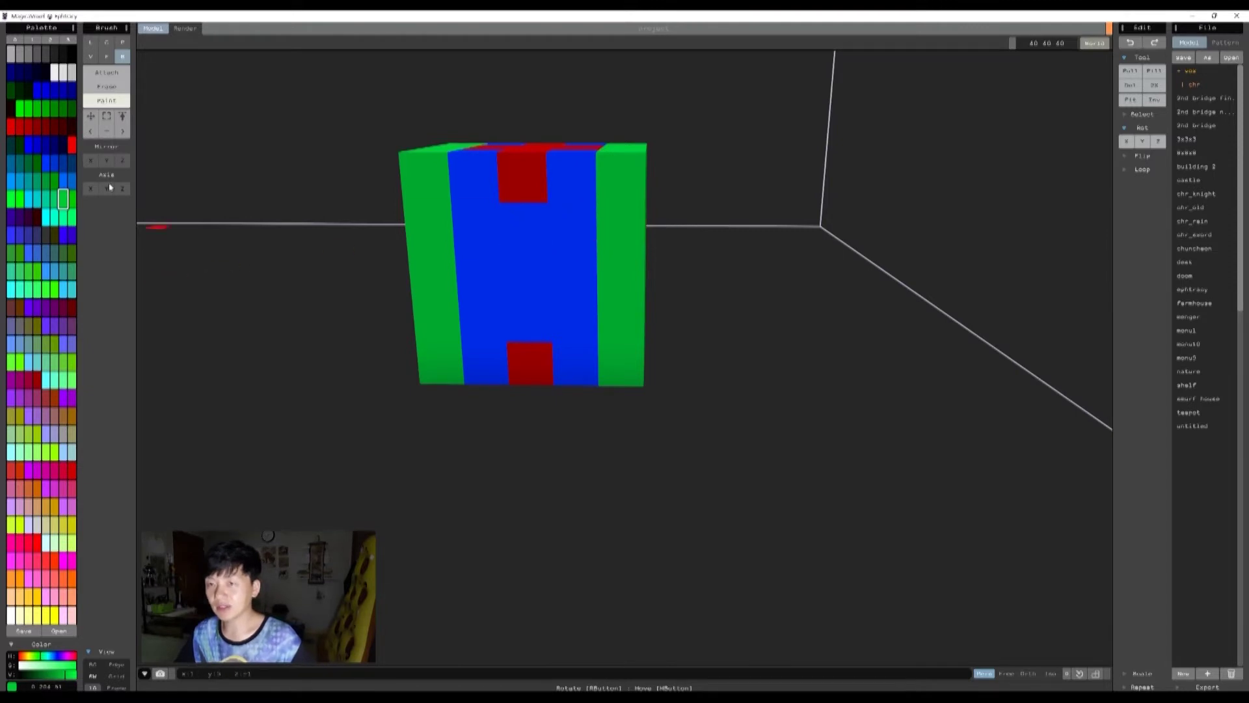
{"action": "left_click", "coordinate": [122, 57]}
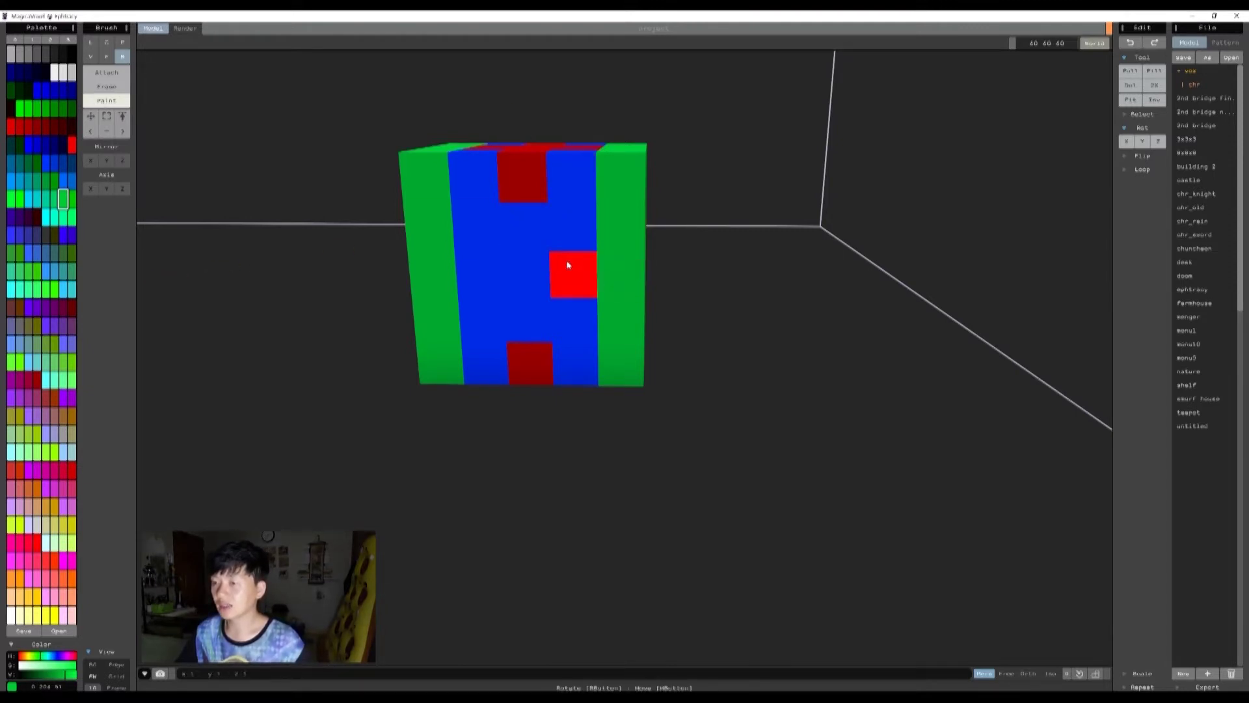
{"action": "left_click", "coordinate": [568, 265]}
{"action": "right_click_drag", "start_coordinate": [518, 287], "coordinate": [610, 382]}
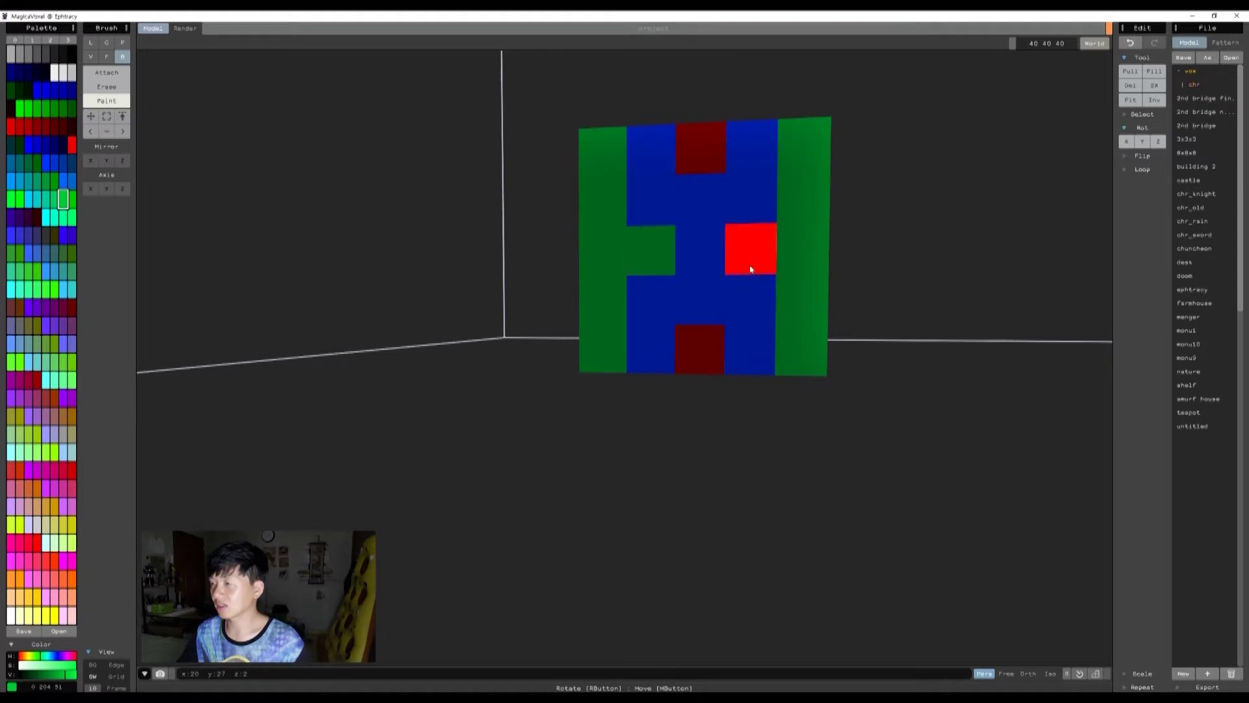
{"action": "left_click", "coordinate": [739, 244]}
{"action": "right_click_drag", "start_coordinate": [821, 478], "coordinate": [831, 323]}
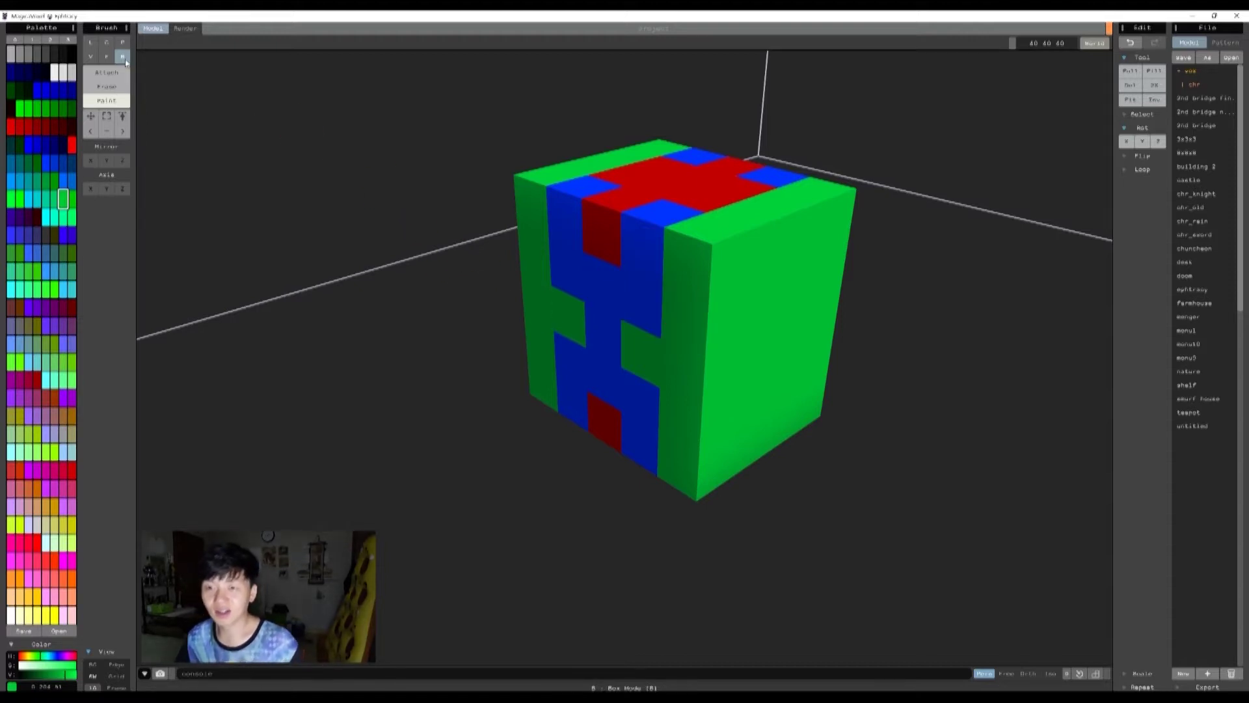
{"action": "left_click", "coordinate": [90, 117]}
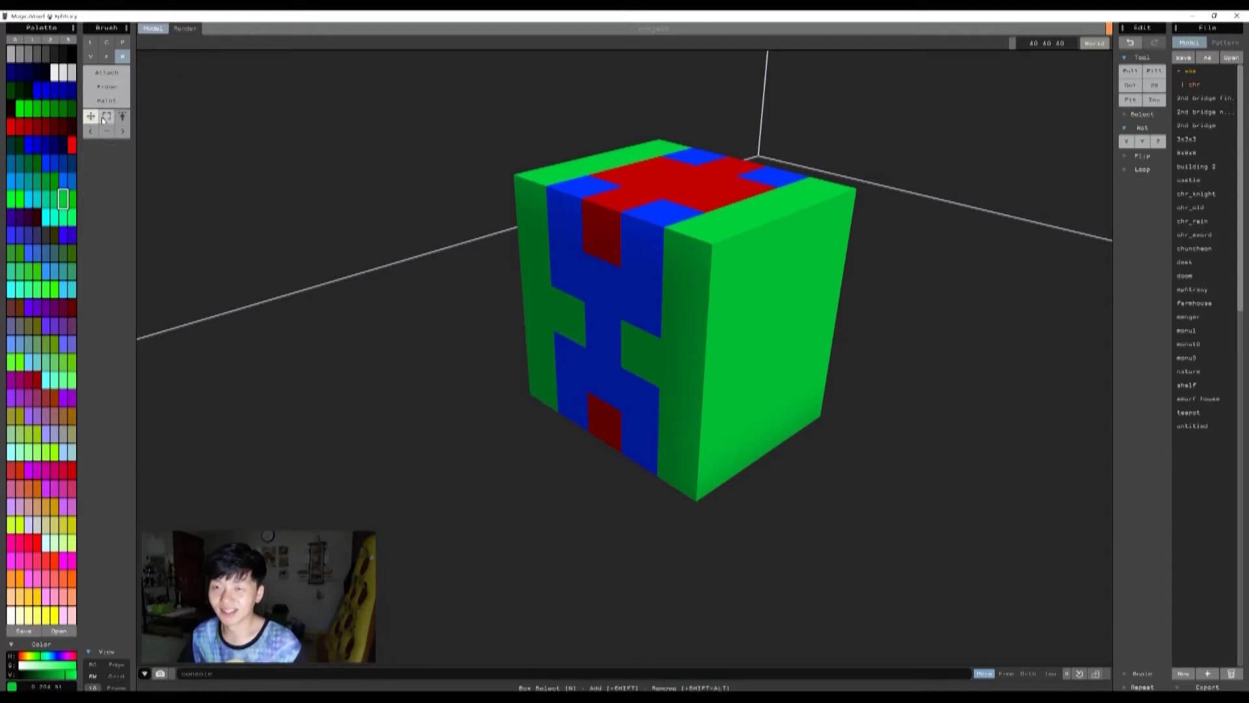
{"action": "left_click", "coordinate": [108, 101]}
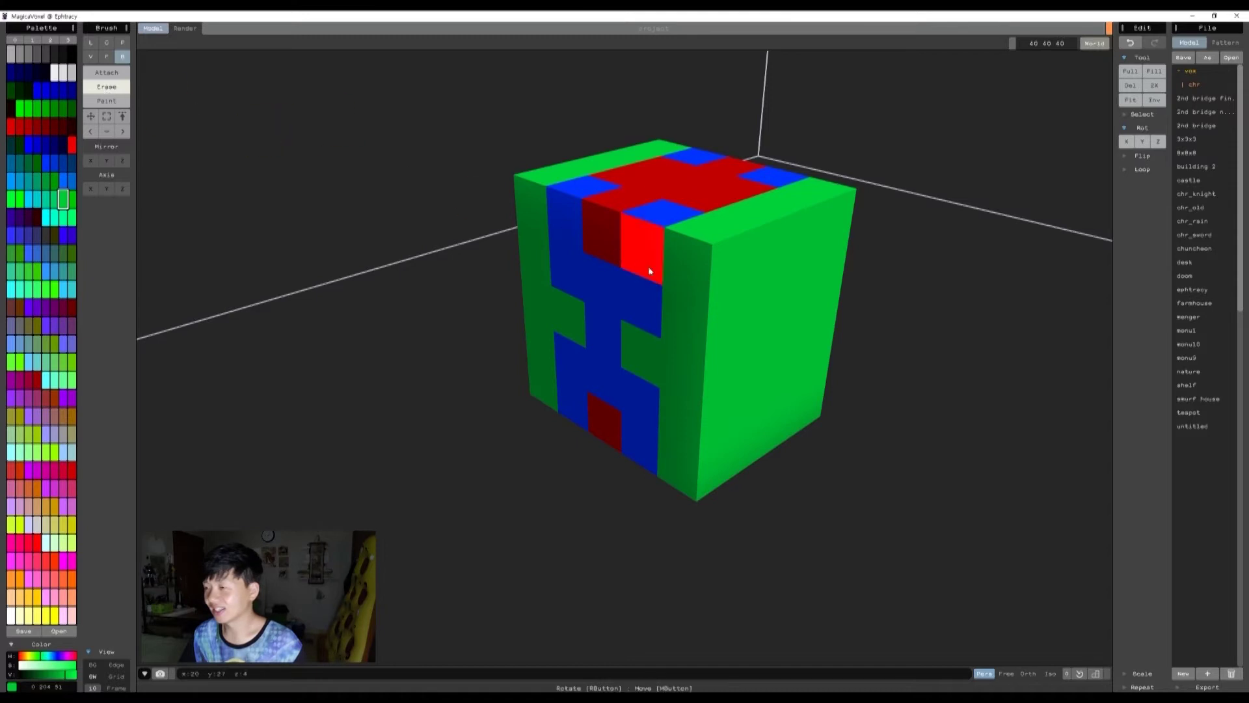
{"action": "mouse_move", "coordinate": [711, 217]}
{"action": "right_mouse_down"}
{"action": "mouse_move", "coordinate": [773, 292]}
{"action": "mouse_move", "coordinate": [728, 268]}
{"action": "mouse_move", "coordinate": [652, 278]}
{"action": "mouse_move", "coordinate": [678, 438]}
{"action": "right_mouse_up"}
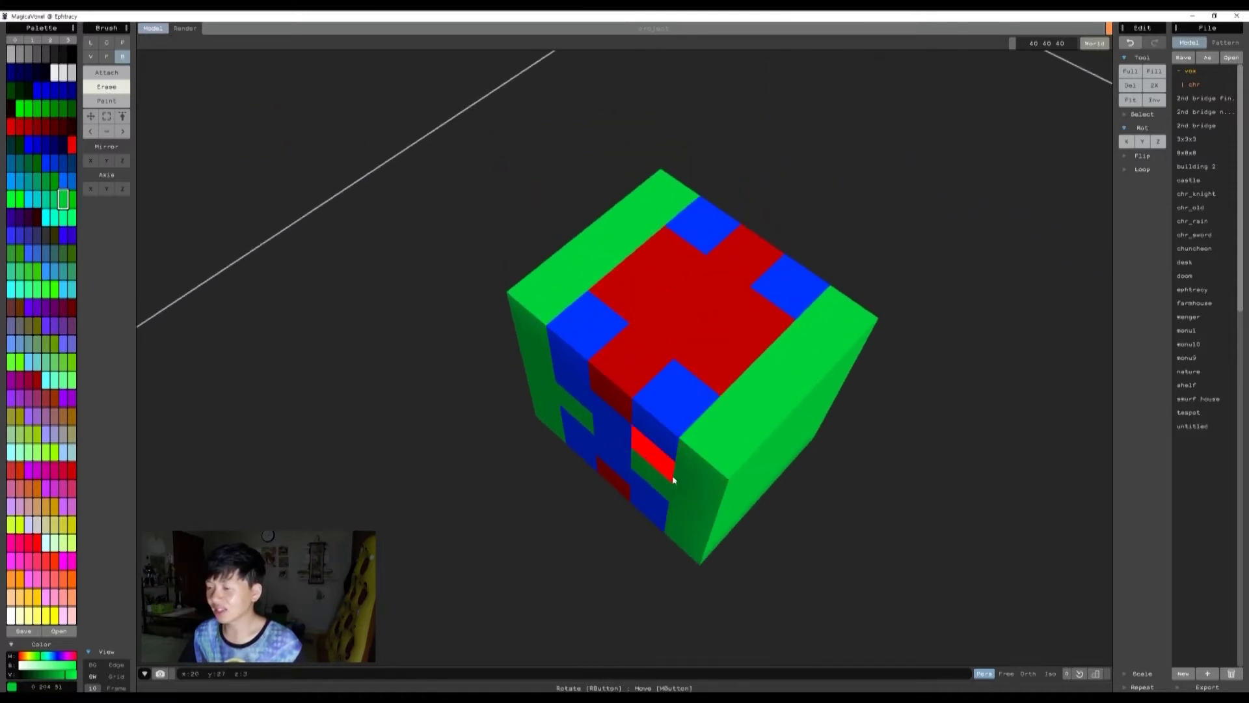
{"action": "right_click_drag", "start_coordinate": [655, 481], "coordinate": [989, 475]}
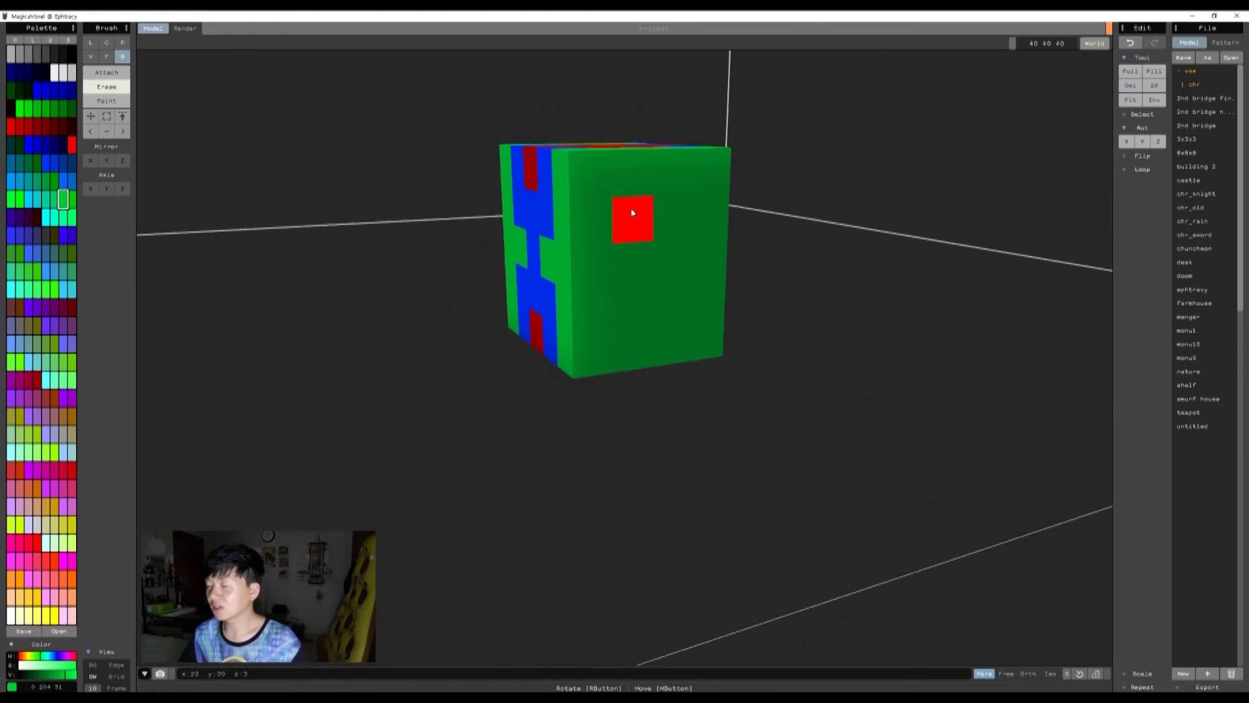
{"action": "right_click_drag", "start_coordinate": [614, 324], "coordinate": [595, 272]}
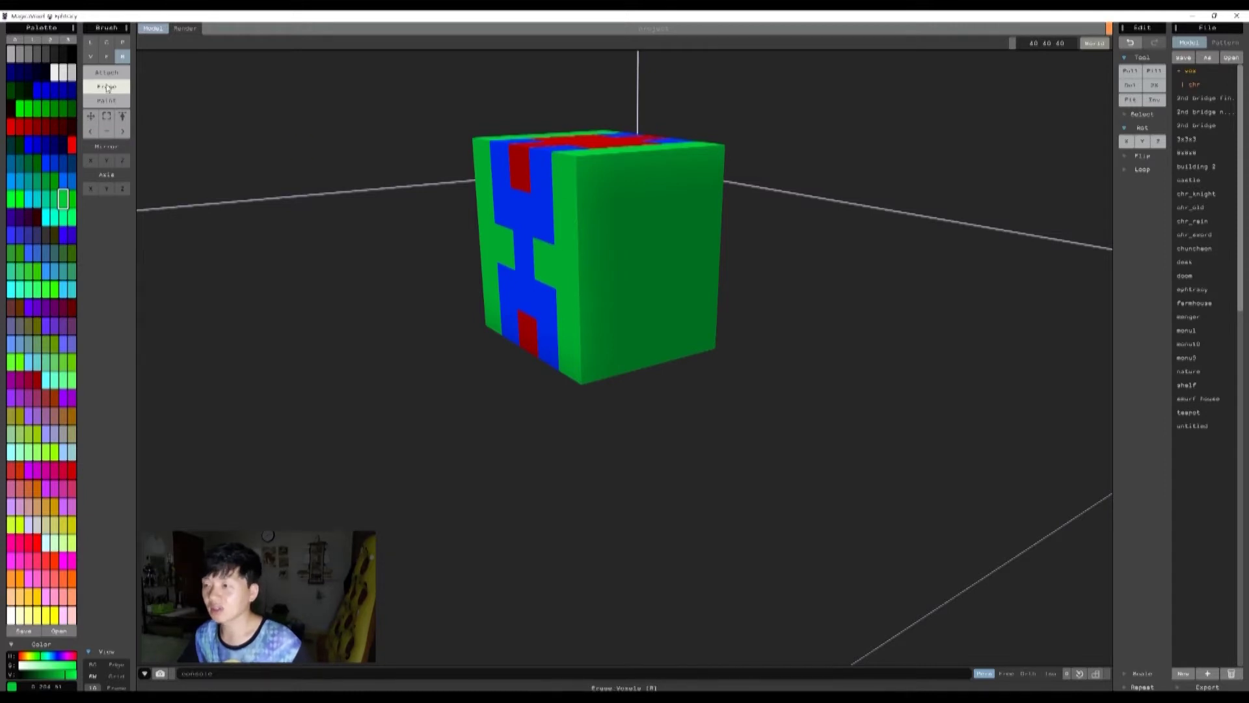
- Region-select one green slab together with its tabs and move it sideways out of the box
{"action": "left_click", "coordinate": [122, 116]}
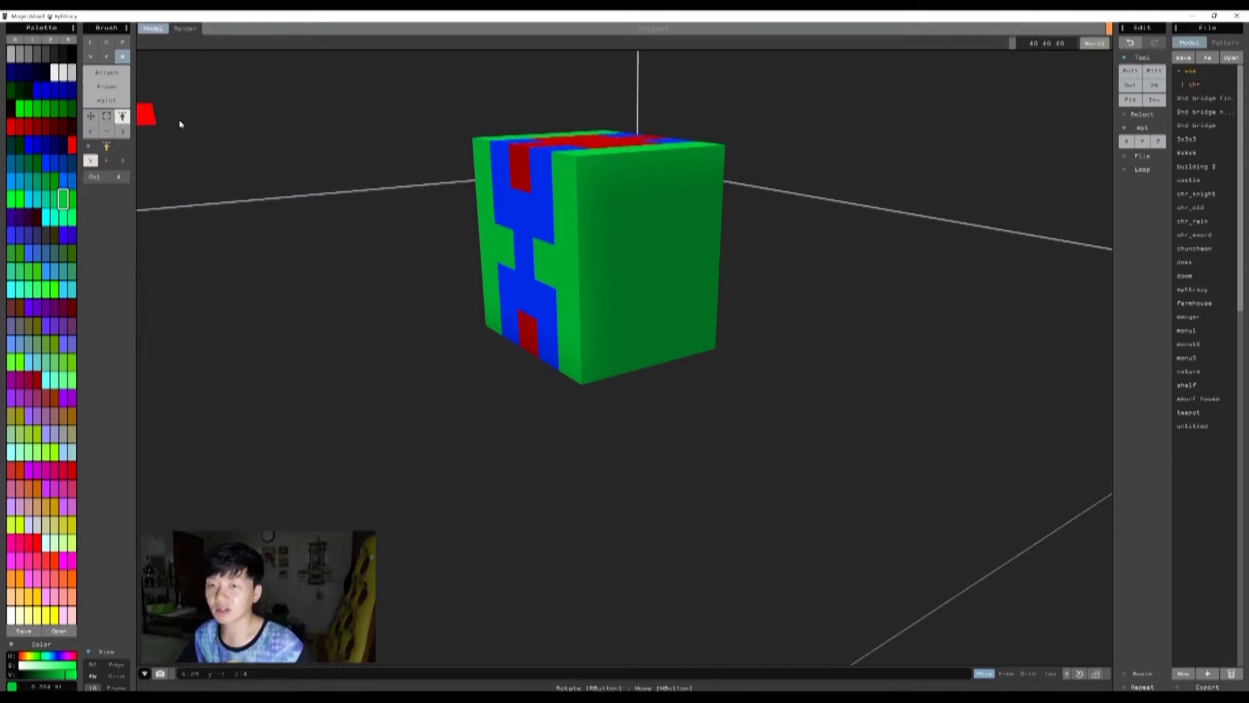
{"action": "left_click", "coordinate": [90, 116]}
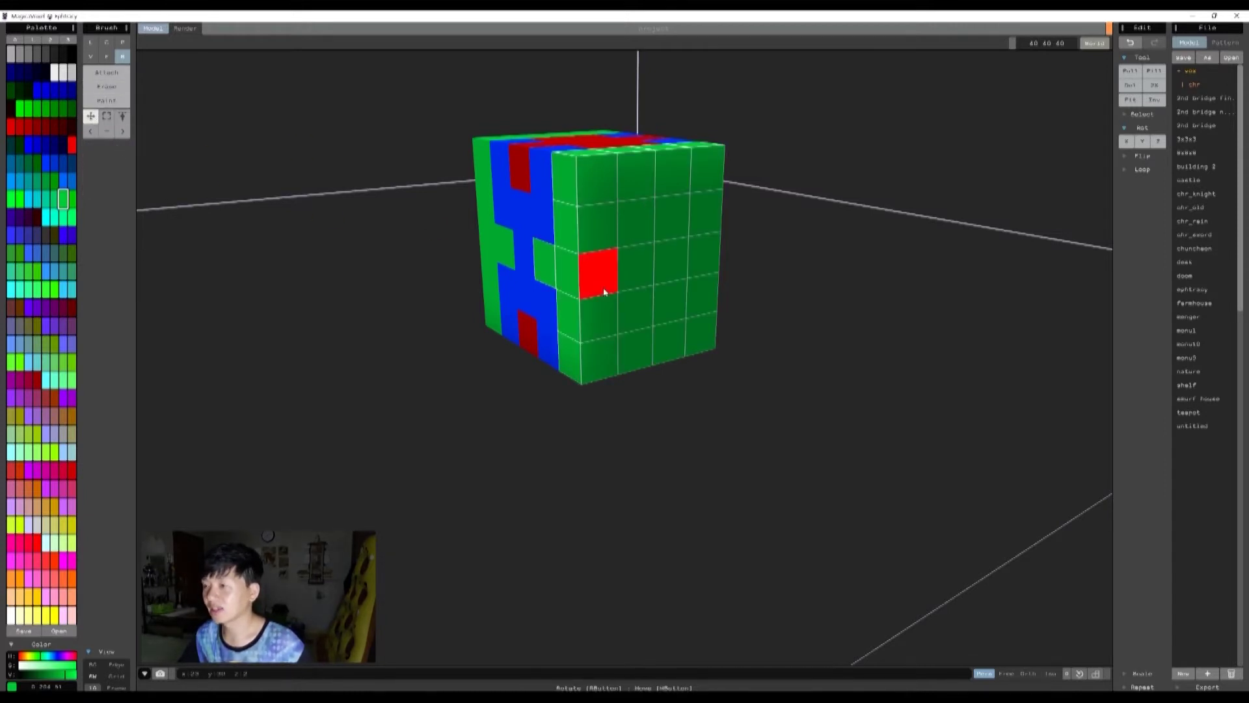
{"action": "left_click", "coordinate": [589, 289]}
{"action": "left_click_drag", "start_coordinate": [604, 303], "coordinate": [680, 319]}
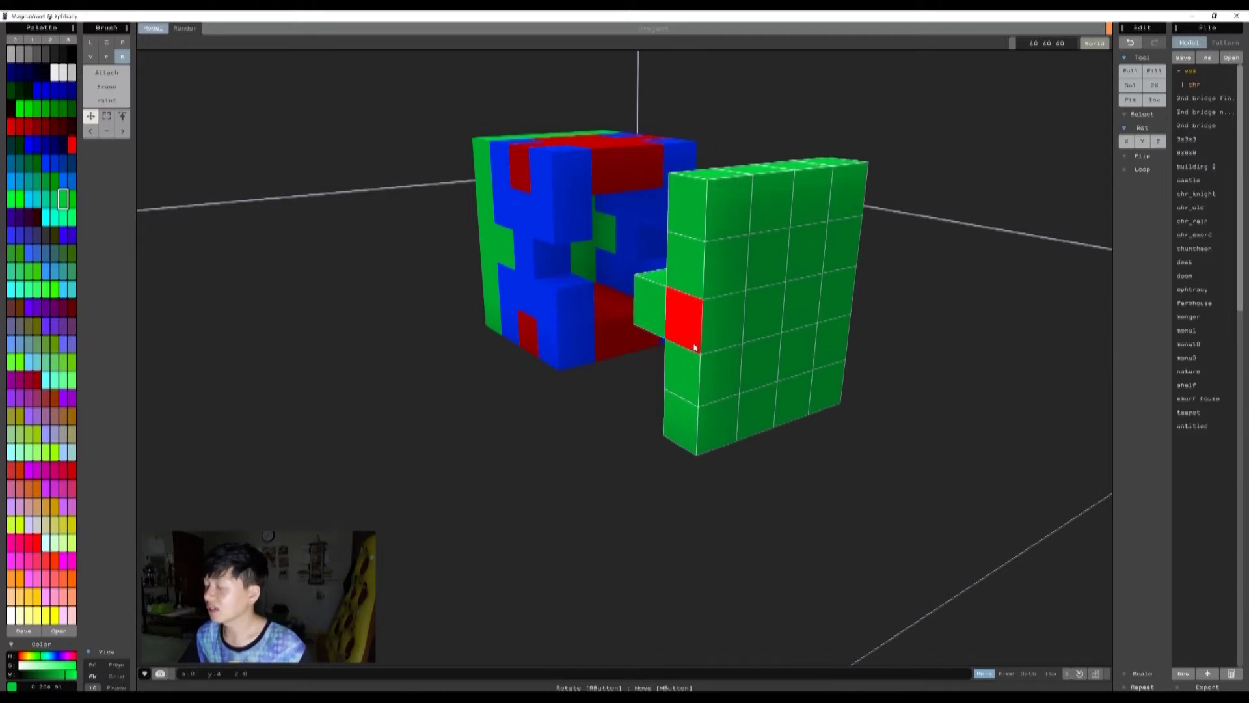
{"action": "mouse_move", "coordinate": [502, 349]}
{"action": "right_mouse_down"}
{"action": "mouse_move", "coordinate": [556, 352]}
{"action": "mouse_move", "coordinate": [516, 348]}
{"action": "right_mouse_up"}
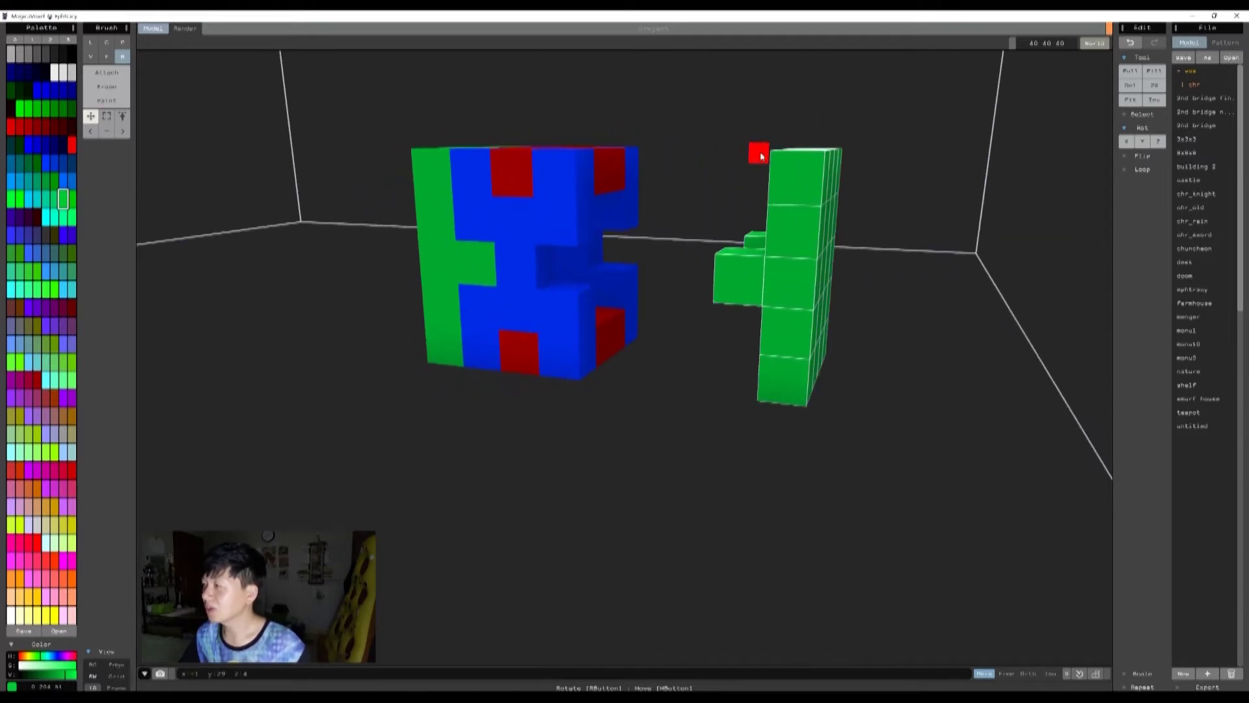
- Rotate the detached green slab about the X axis until its tabs point up, and lower it to the floor
{"action": "right_click_drag", "start_coordinate": [794, 174], "coordinate": [1128, 156]}
{"action": "left_click", "coordinate": [1127, 142]}
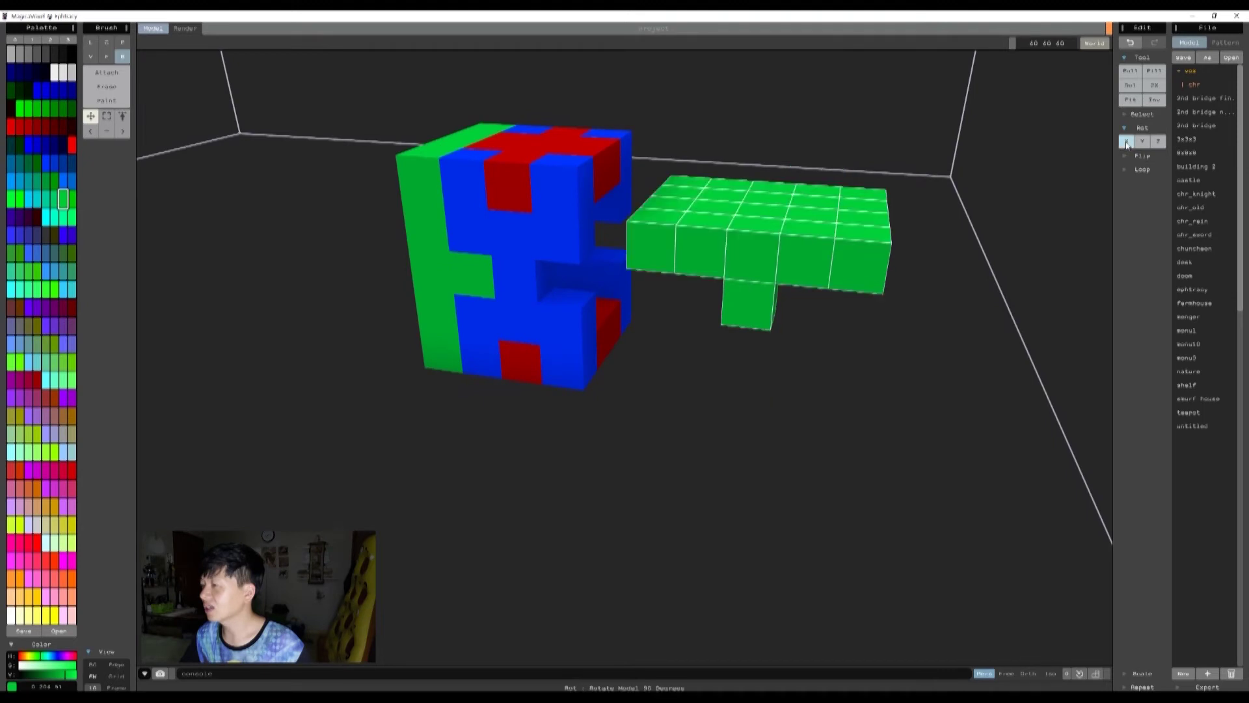
{"action": "left_click", "coordinate": [1127, 143]}
{"action": "right_click_drag", "start_coordinate": [809, 270], "coordinate": [774, 340]}
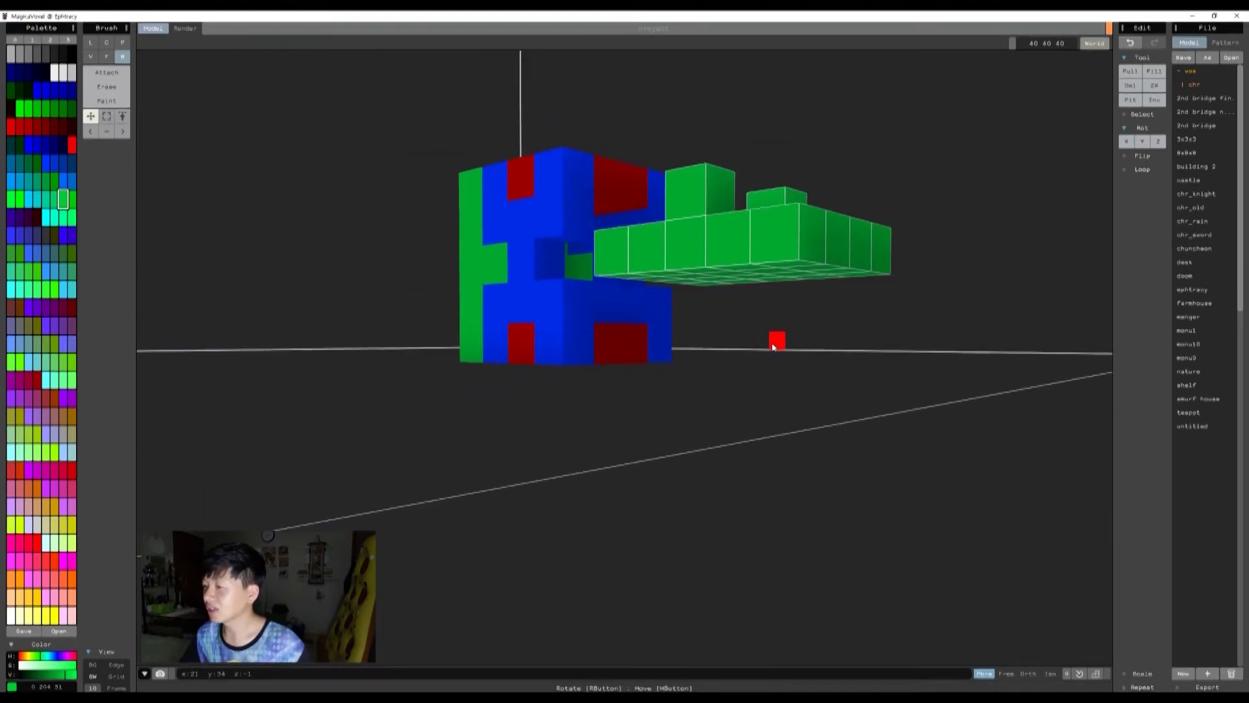
{"action": "right_click_drag", "start_coordinate": [769, 239], "coordinate": [734, 395]}
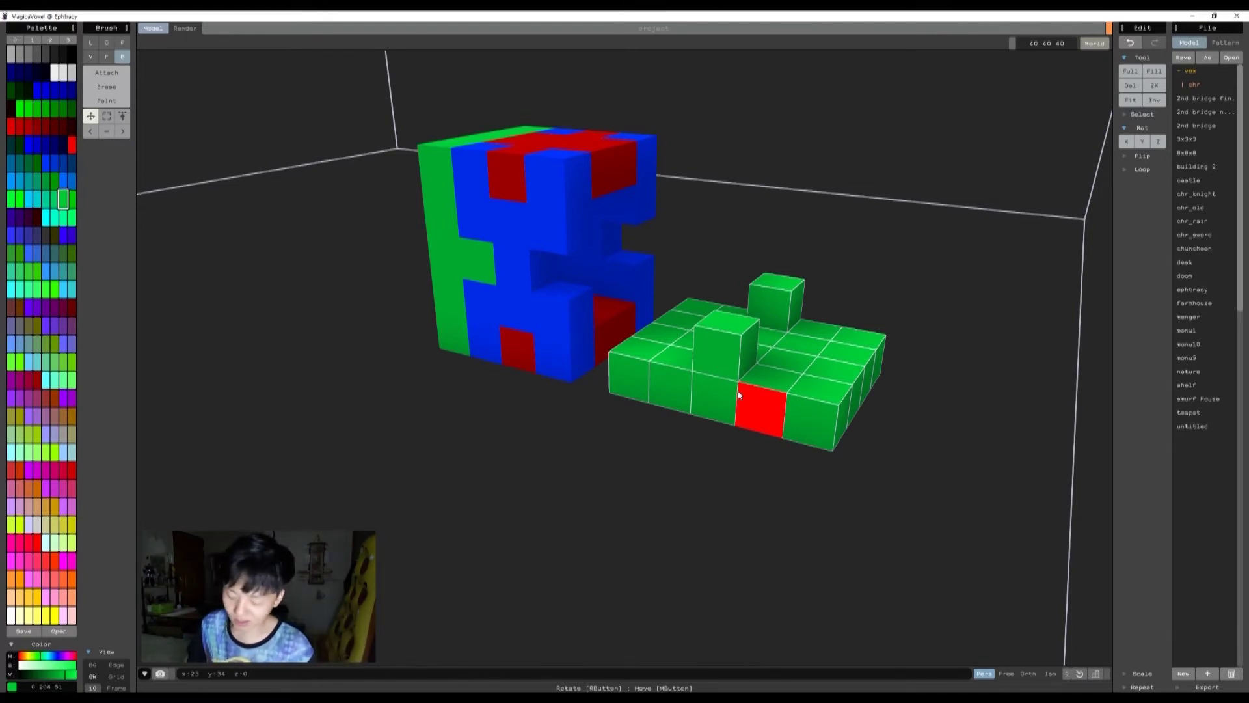
- Undo the green slab's move and rotations and the painted green and red tabs, leaving plain slabs with no voxels selected
{"action": "key", "text": "ctrl+z"}
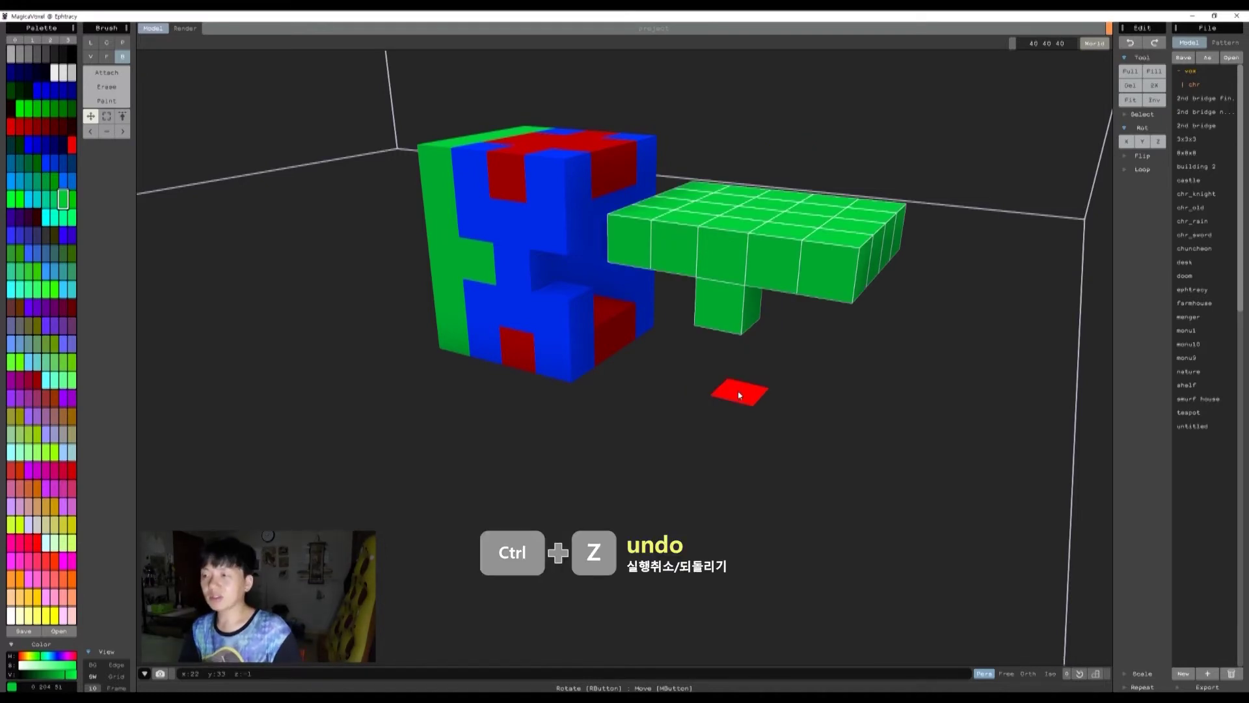
{"action": "key", "text": "ctrl+z"}
{"action": "key", "text": "ctrl+z"}
{"action": "key", "text": "ctrl+z"}
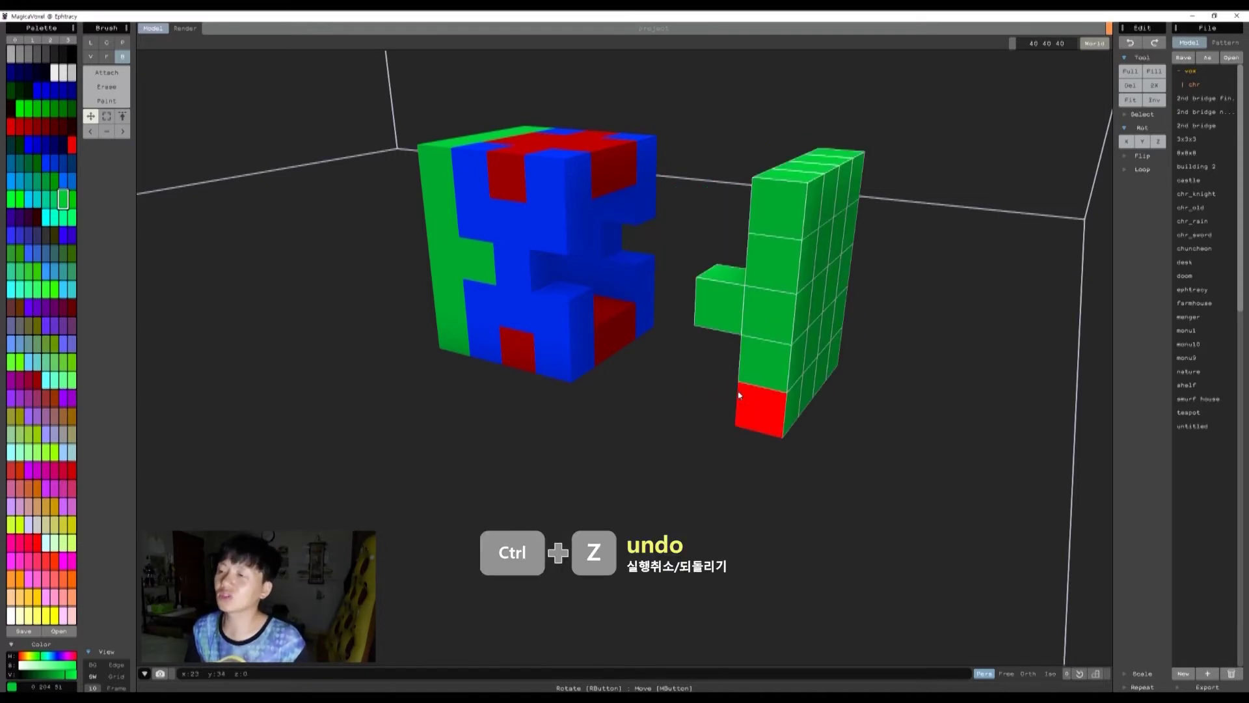
{"action": "key", "text": "ctrl+z"}
{"action": "key", "text": "ctrl+z"}
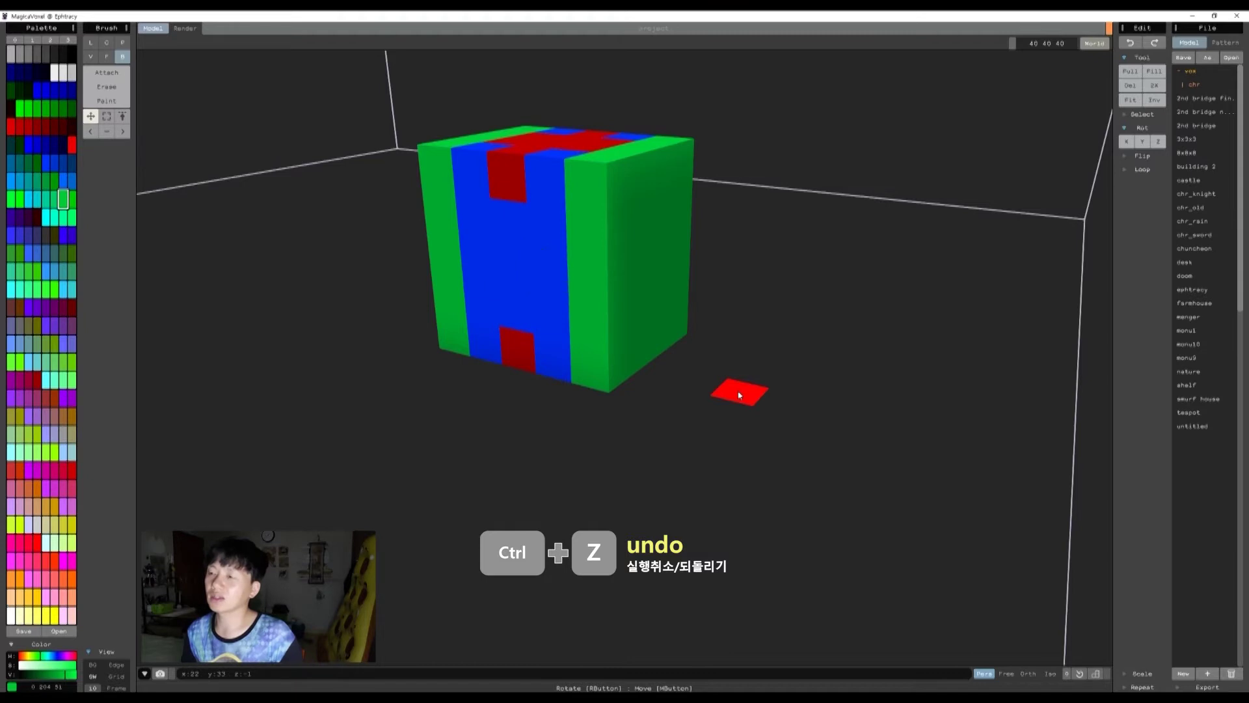
{"action": "key", "text": "ctrl+z"}
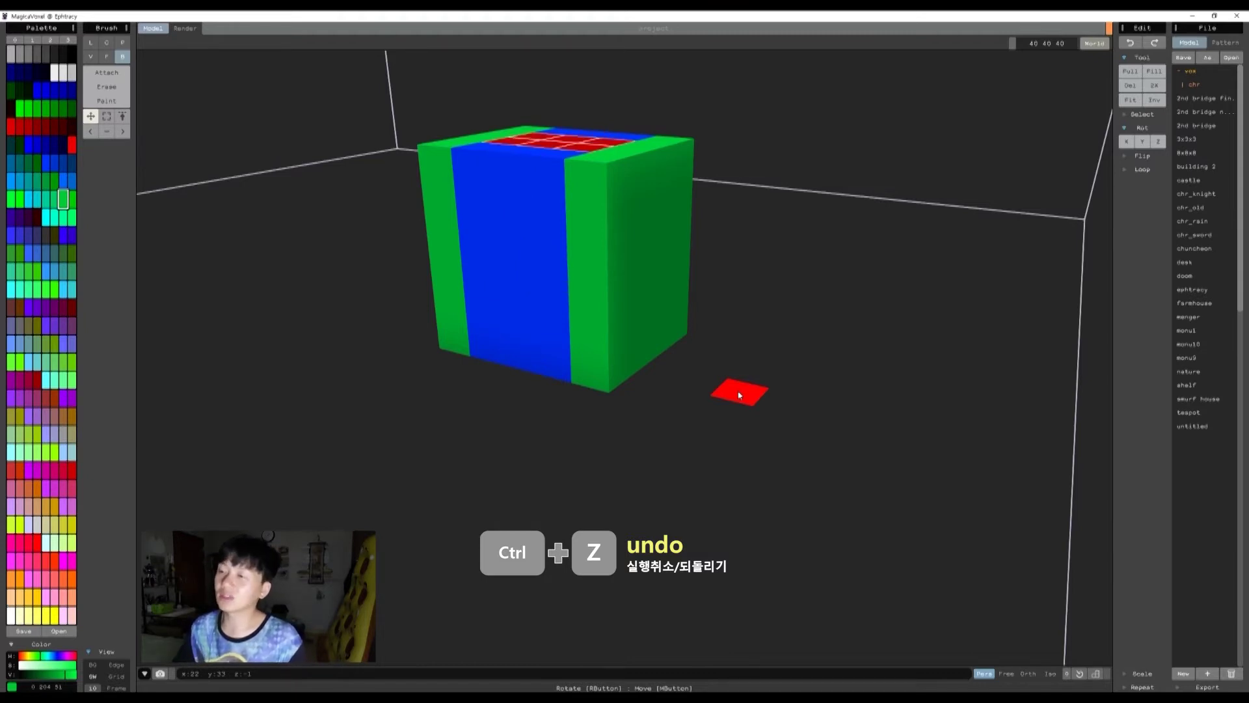
{"action": "right_click_drag", "start_coordinate": [719, 409], "coordinate": [576, 456]}
{"action": "scroll", "coordinate": [651, 423], "scroll_direction": "down", "scroll_amount": 3}
{"action": "right_click_drag", "start_coordinate": [885, 442], "coordinate": [703, 390]}
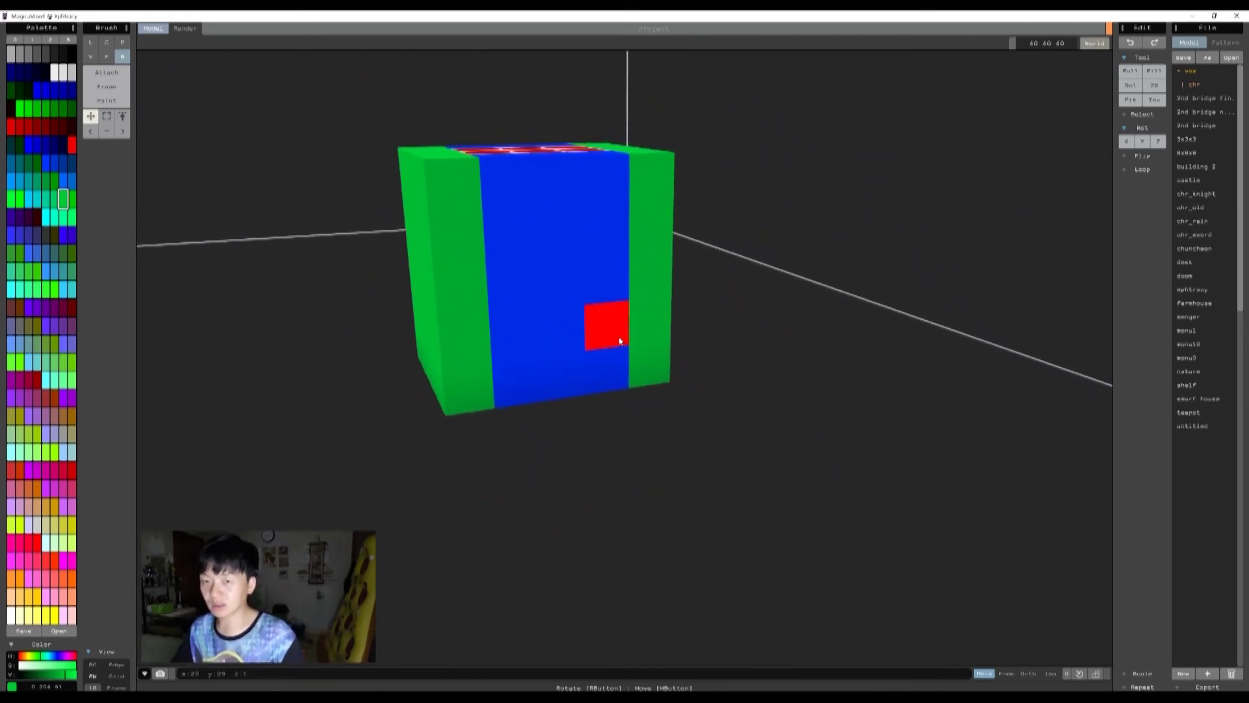
{"action": "key", "text": "ctrl+y"}
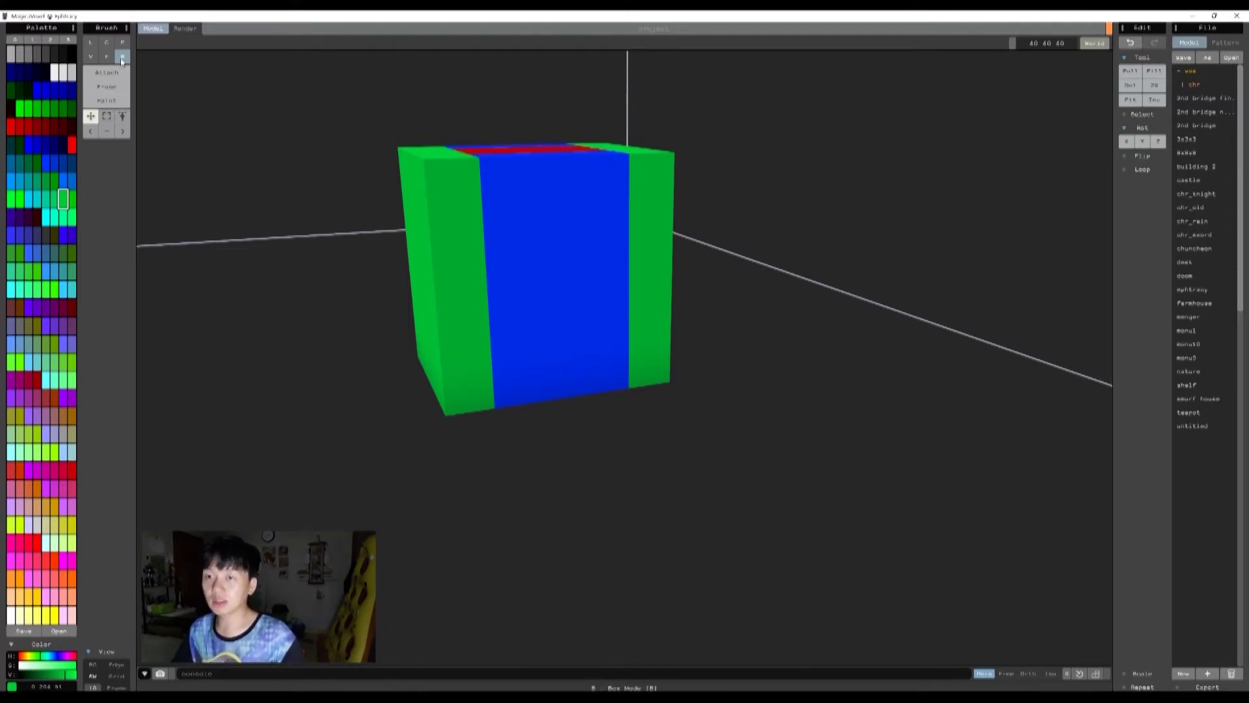
- Pick up the blue slab's colour and paint the second and fourth voxels along both side edges of each green slab blue
{"action": "left_click", "coordinate": [106, 100]}
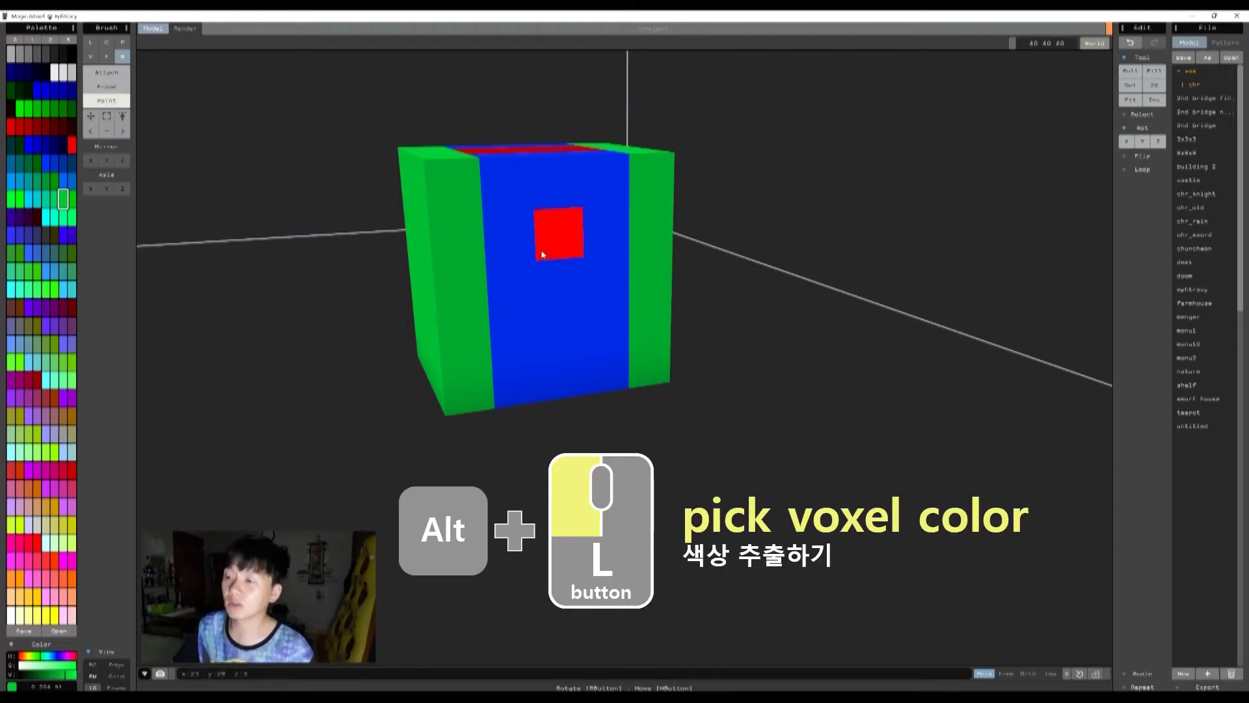
{"action": "left_click", "coordinate": [540, 231], "text": "alt"}
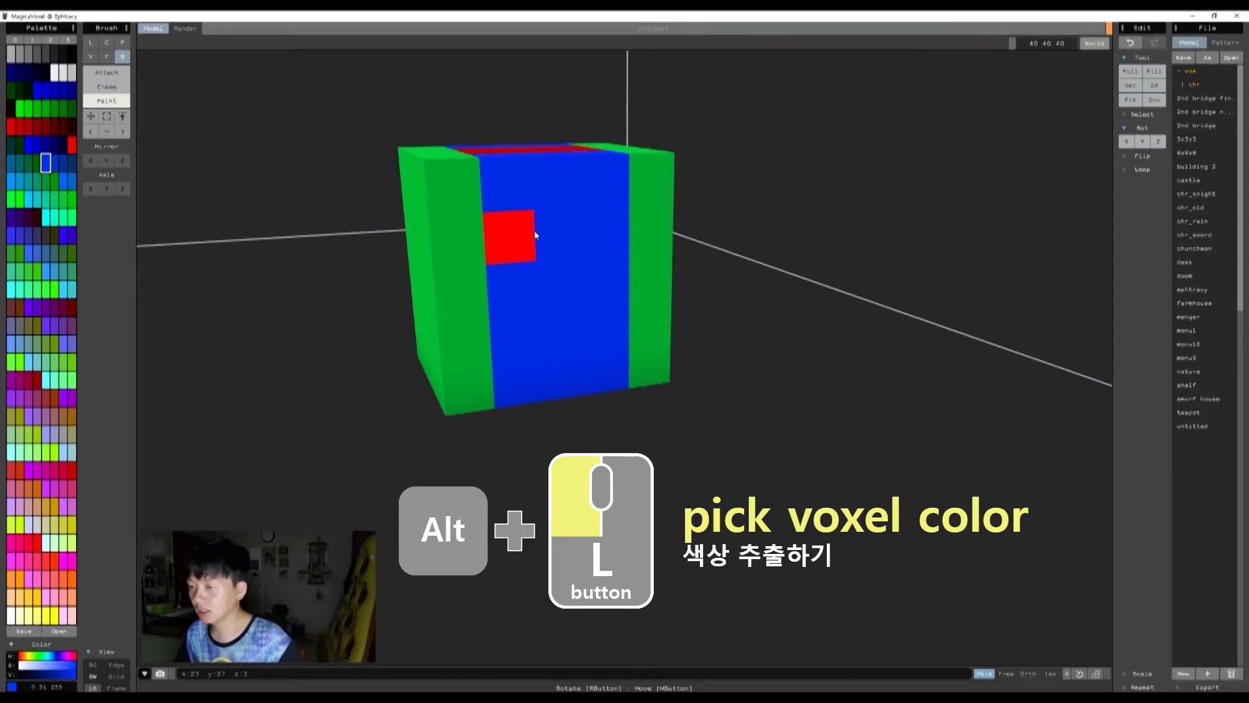
{"action": "left_click", "coordinate": [450, 225]}
{"action": "left_click", "coordinate": [459, 335]}
{"action": "right_click_drag", "start_coordinate": [672, 333], "coordinate": [668, 325]}
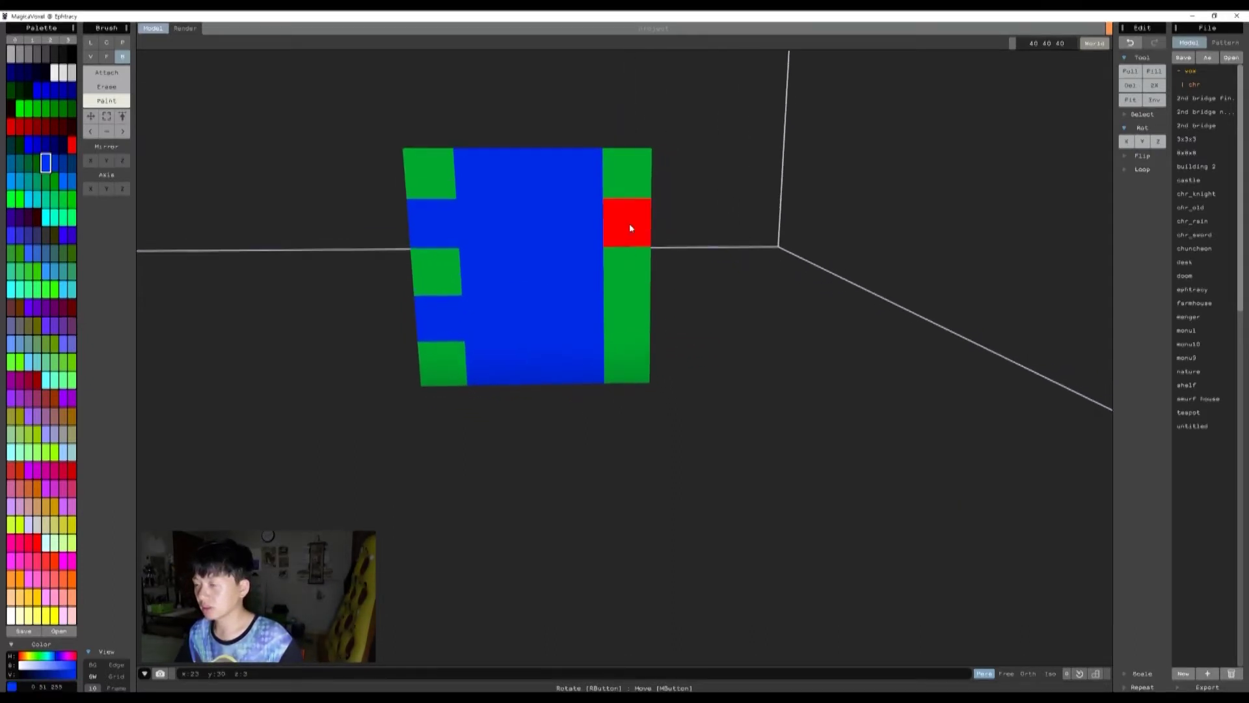
{"action": "left_click", "coordinate": [630, 225]}
{"action": "right_click_drag", "start_coordinate": [739, 389], "coordinate": [636, 369]}
{"action": "left_click", "coordinate": [701, 221]}
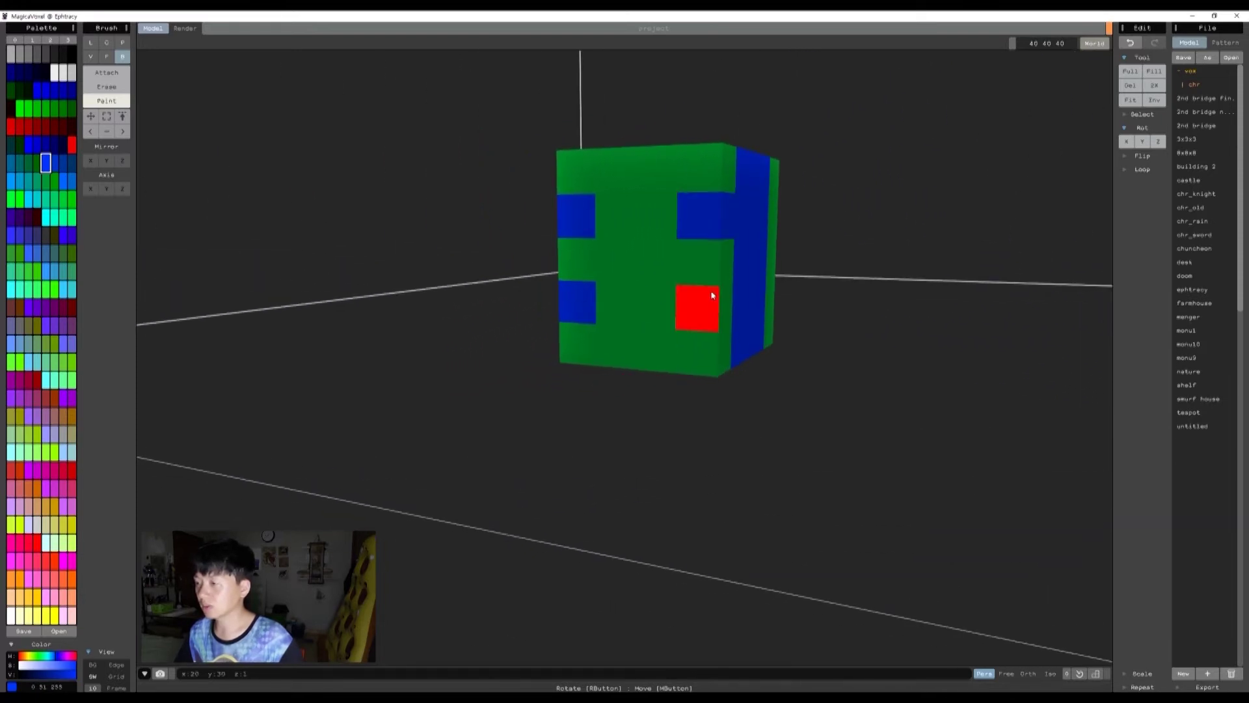
{"action": "mouse_move", "coordinate": [746, 310]}
{"action": "right_mouse_down"}
{"action": "mouse_move", "coordinate": [801, 345]}
{"action": "mouse_move", "coordinate": [768, 303]}
{"action": "right_mouse_up"}
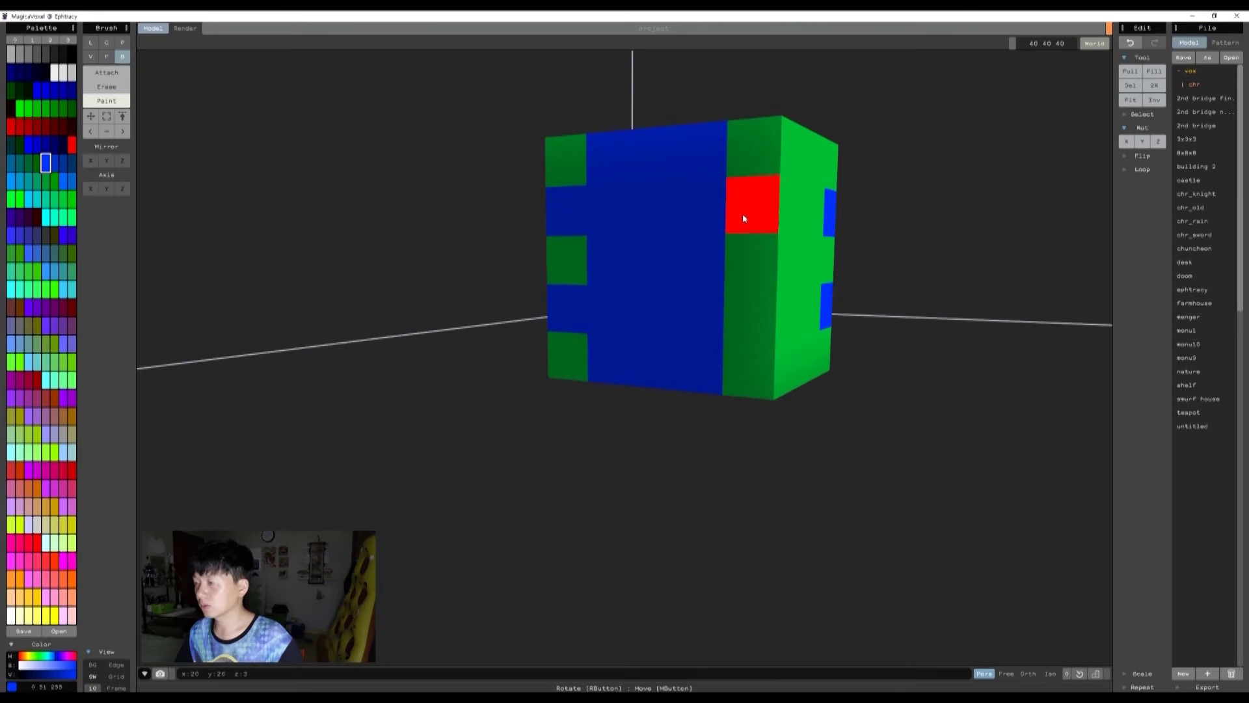
{"action": "right_click_drag", "start_coordinate": [865, 396], "coordinate": [909, 443]}
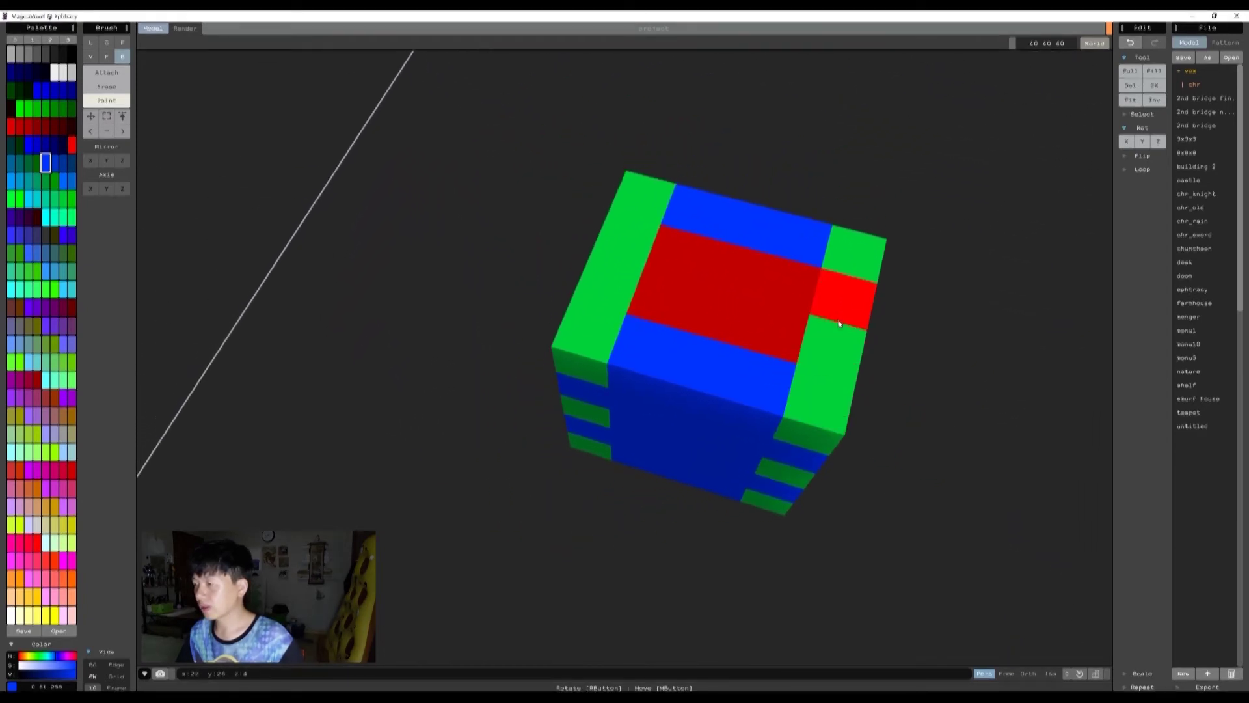
- Pick up the top panel's red and paint the middle voxel of each blue slab's top edge red
{"action": "left_click", "coordinate": [741, 266], "text": "alt"}
{"action": "left_click", "coordinate": [755, 236]}
{"action": "right_click_drag", "start_coordinate": [982, 430], "coordinate": [501, 252]}
{"action": "left_click_drag", "start_coordinate": [565, 322], "coordinate": [633, 286]}
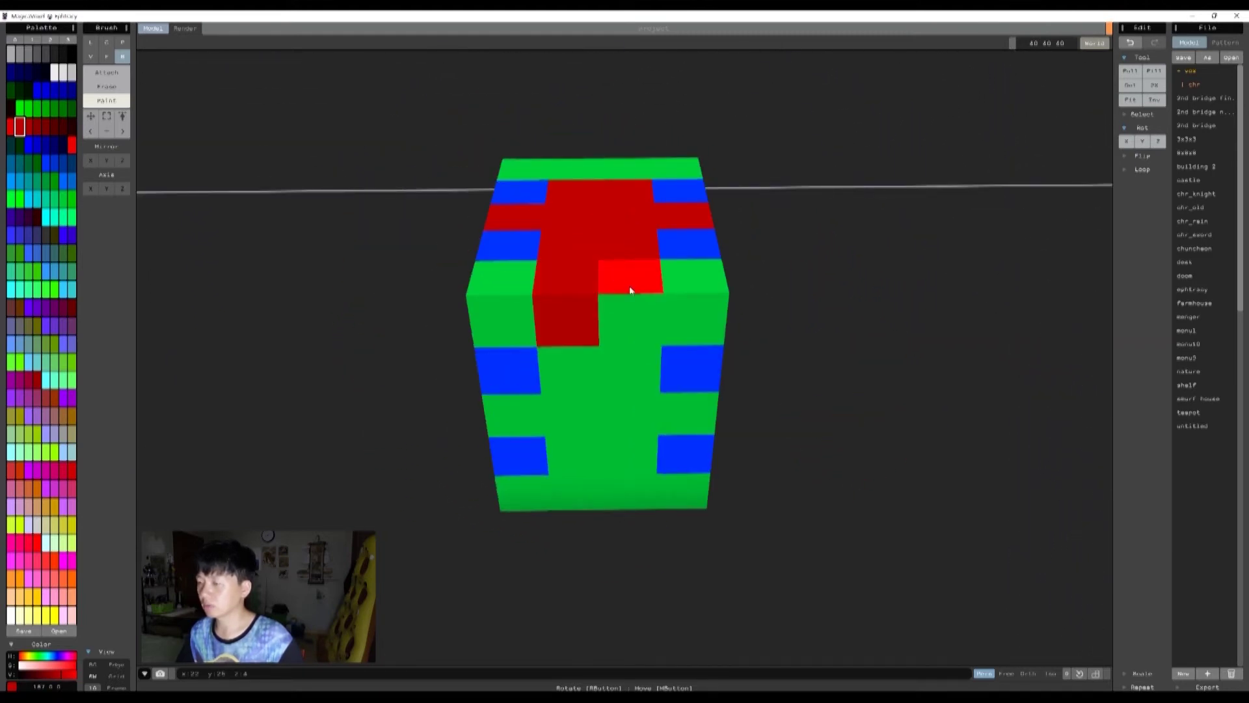
{"action": "left_click", "coordinate": [630, 290]}
{"action": "right_click_drag", "start_coordinate": [832, 377], "coordinate": [838, 363]}
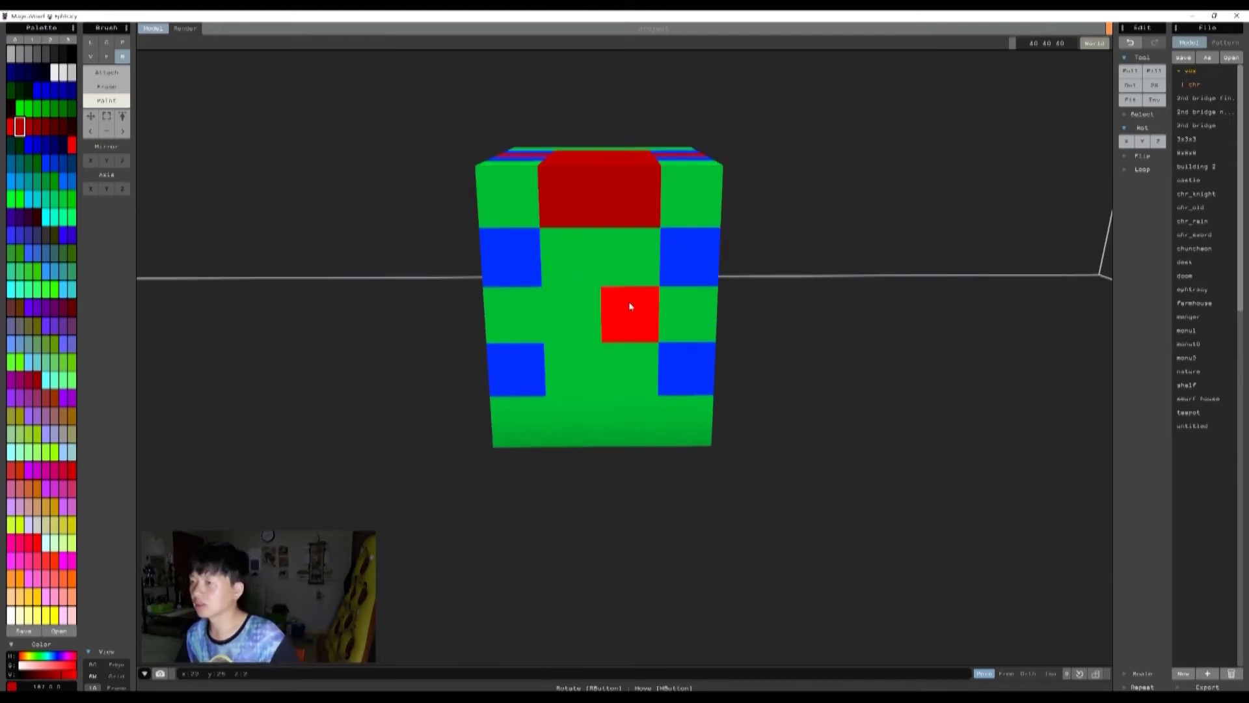
{"action": "key", "text": "ctrl+z"}
{"action": "key", "text": "ctrl+z"}
- Paint the middle voxel of each blue slab's bottom edge red to match the top tabs
{"action": "mouse_move", "coordinate": [749, 234]}
{"action": "right_mouse_down"}
{"action": "mouse_move", "coordinate": [773, 289]}
{"action": "mouse_move", "coordinate": [722, 319]}
{"action": "mouse_move", "coordinate": [607, 281]}
{"action": "mouse_move", "coordinate": [620, 216]}
{"action": "right_mouse_up"}
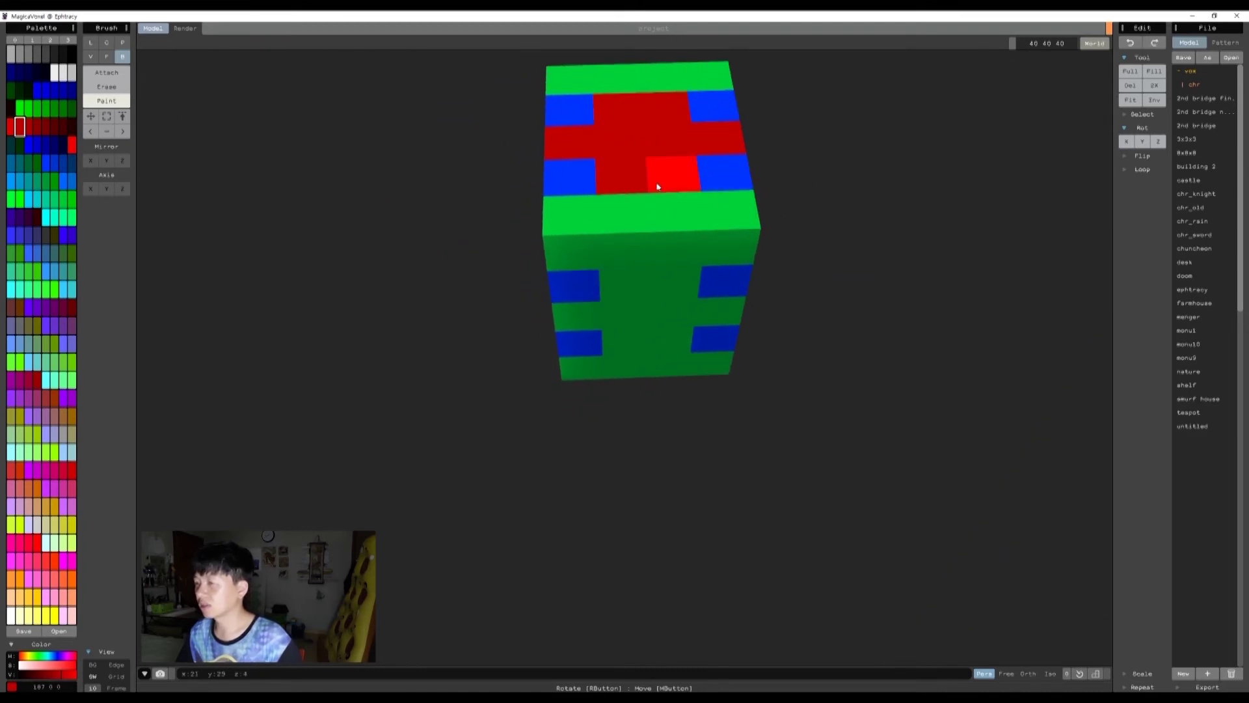
{"action": "right_click_drag", "start_coordinate": [791, 204], "coordinate": [720, 210]}
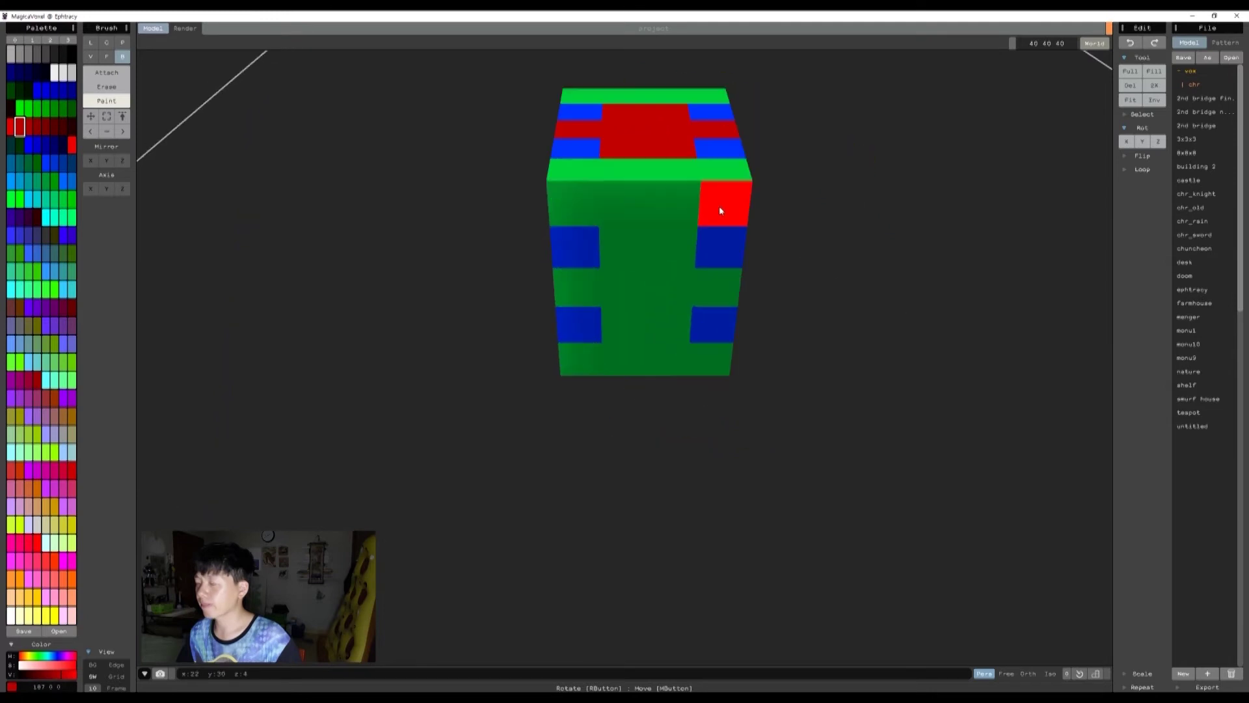
{"action": "scroll", "coordinate": [499, 326], "scroll_direction": "down", "scroll_amount": 3}
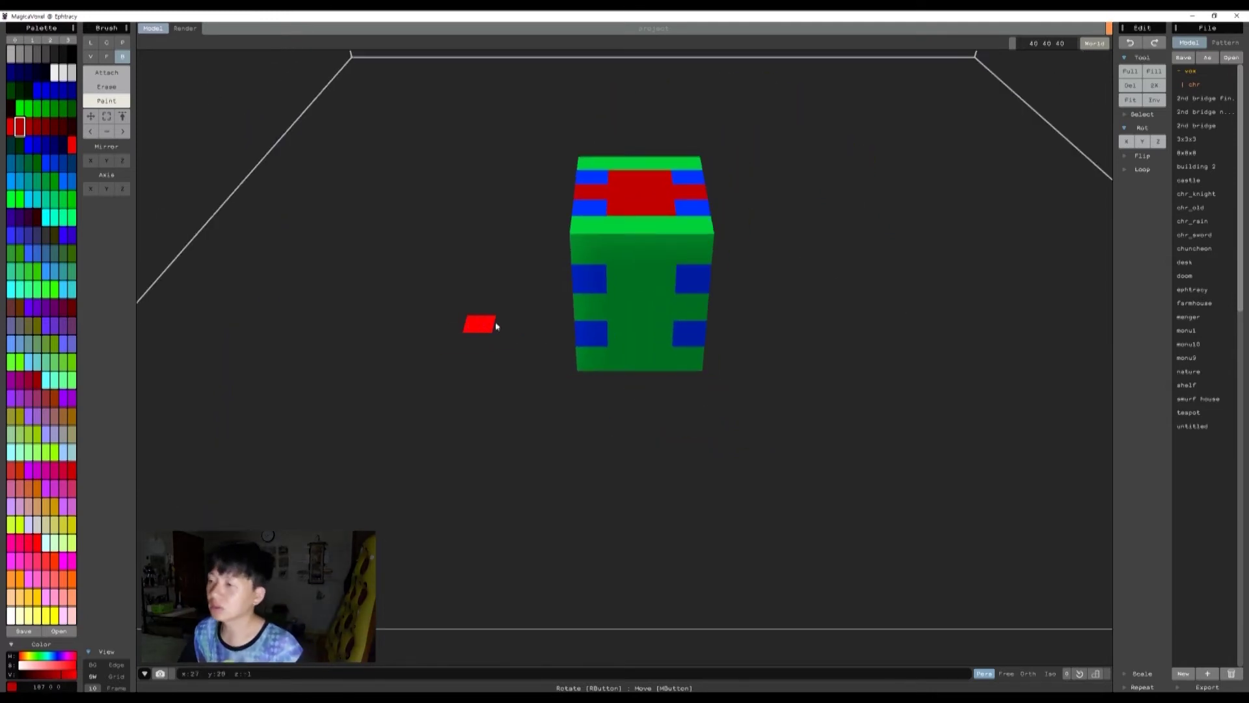
{"action": "scroll", "coordinate": [477, 326], "scroll_direction": "up", "scroll_amount": 2}
{"action": "right_click_drag", "start_coordinate": [496, 337], "coordinate": [586, 257]}
{"action": "left_click", "coordinate": [513, 396]}
{"action": "mouse_move", "coordinate": [514, 396]}
{"action": "right_mouse_down"}
{"action": "mouse_move", "coordinate": [636, 447]}
{"action": "mouse_move", "coordinate": [626, 479]}
{"action": "mouse_move", "coordinate": [592, 484]}
{"action": "right_mouse_up"}
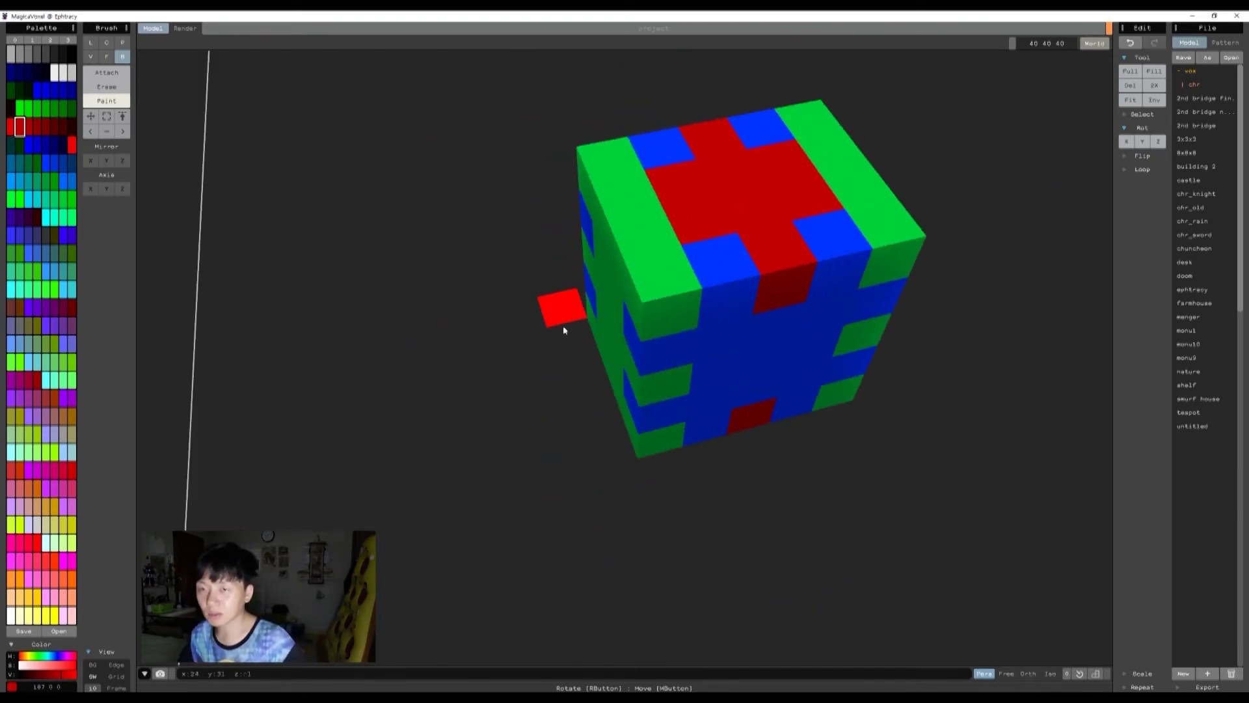
- Region-select the box's red top panel with its tabs by connected voxels of the same colour
{"action": "scroll", "coordinate": [579, 298], "scroll_direction": "down", "scroll_amount": 3}
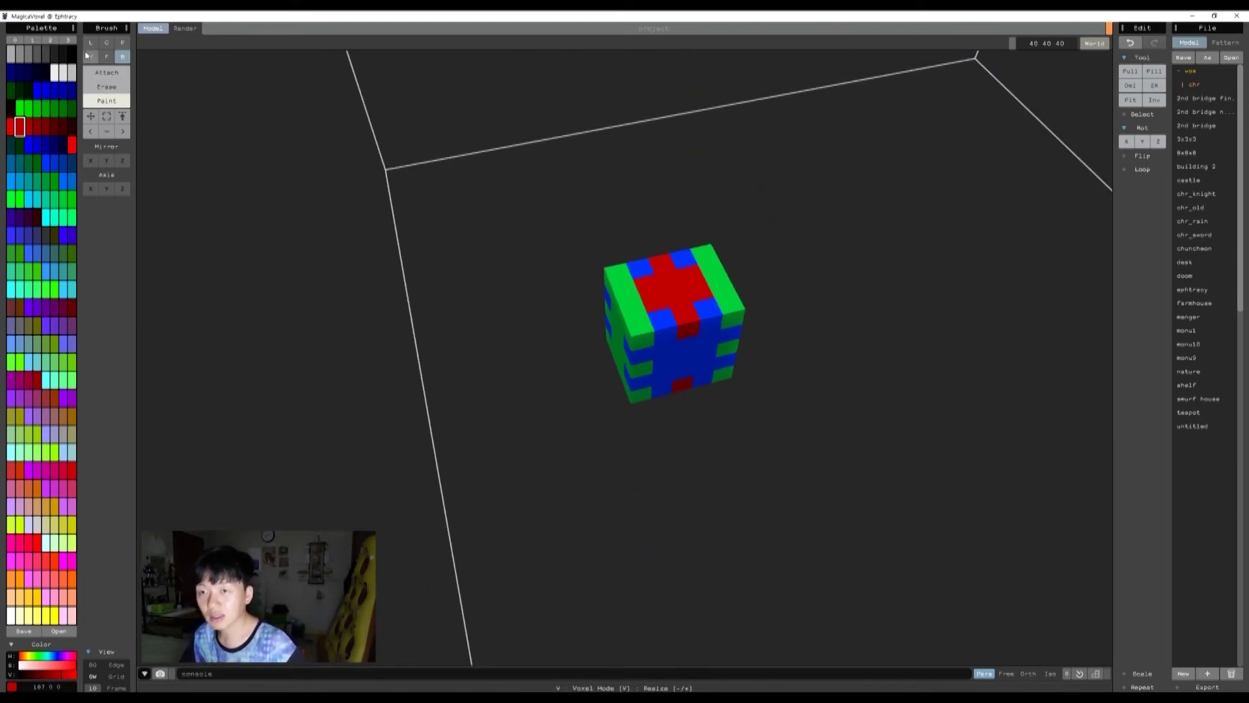
{"action": "left_click", "coordinate": [107, 117]}
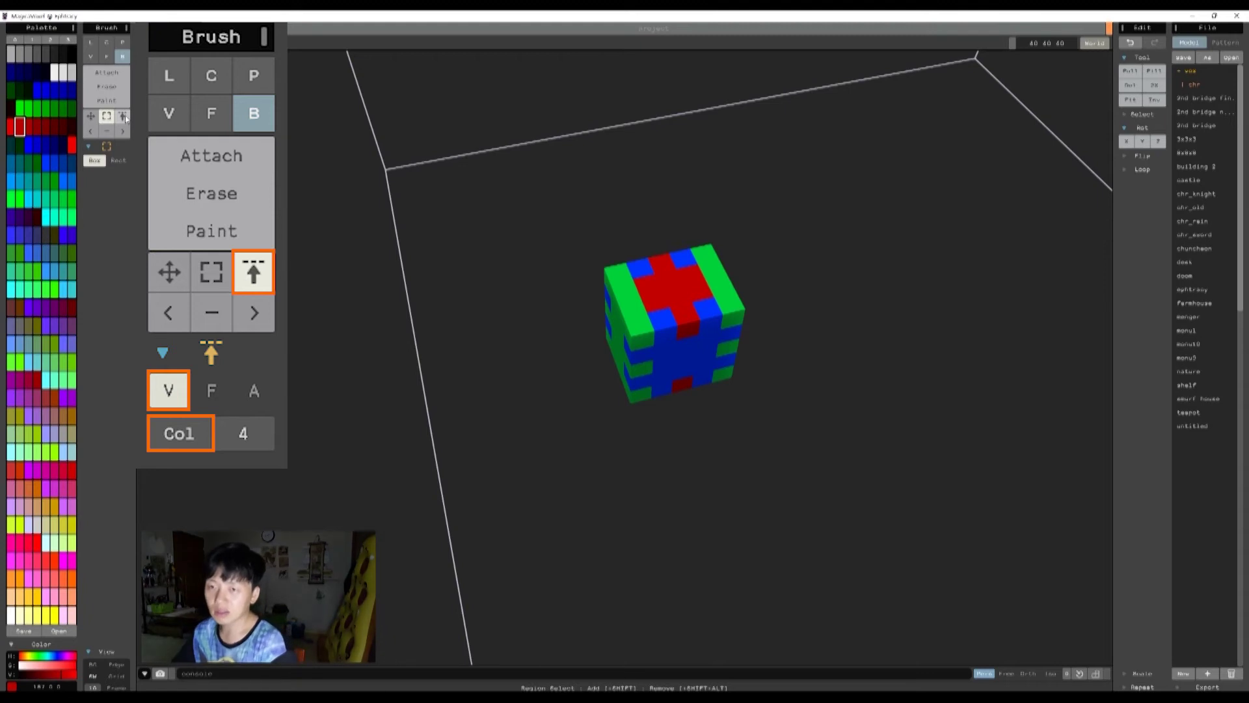
{"action": "left_click", "coordinate": [123, 117]}
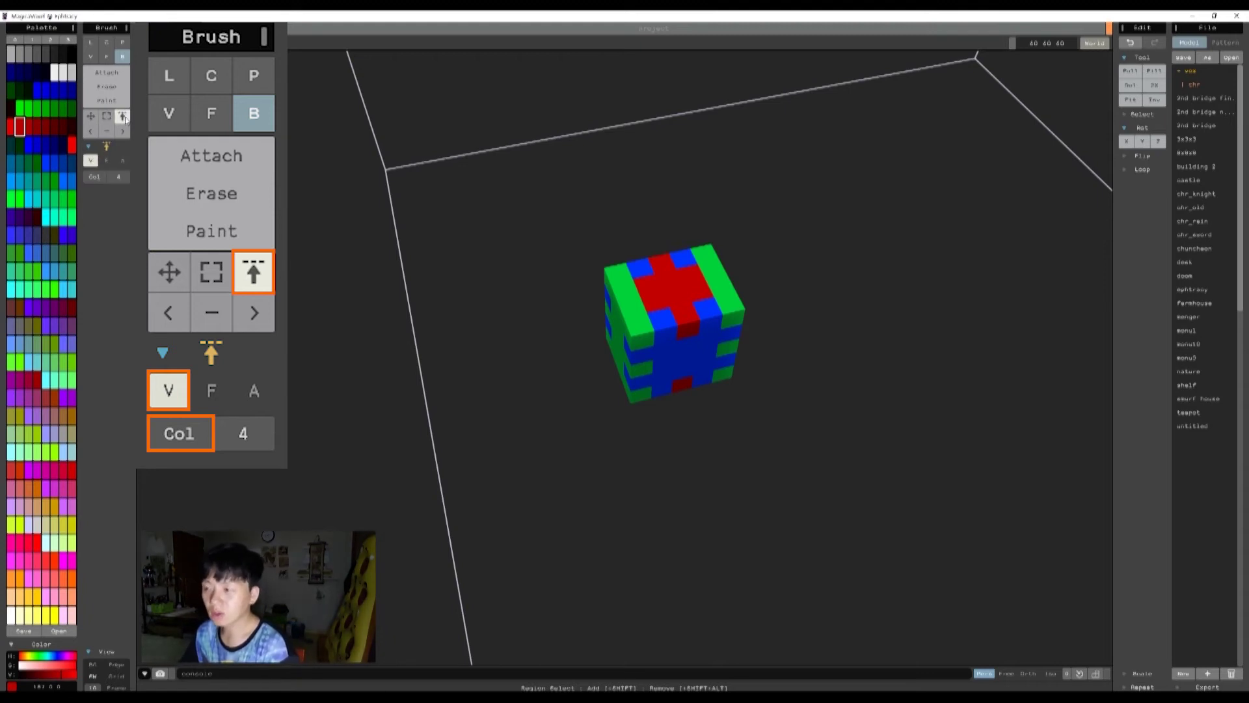
{"action": "left_click", "coordinate": [669, 288]}
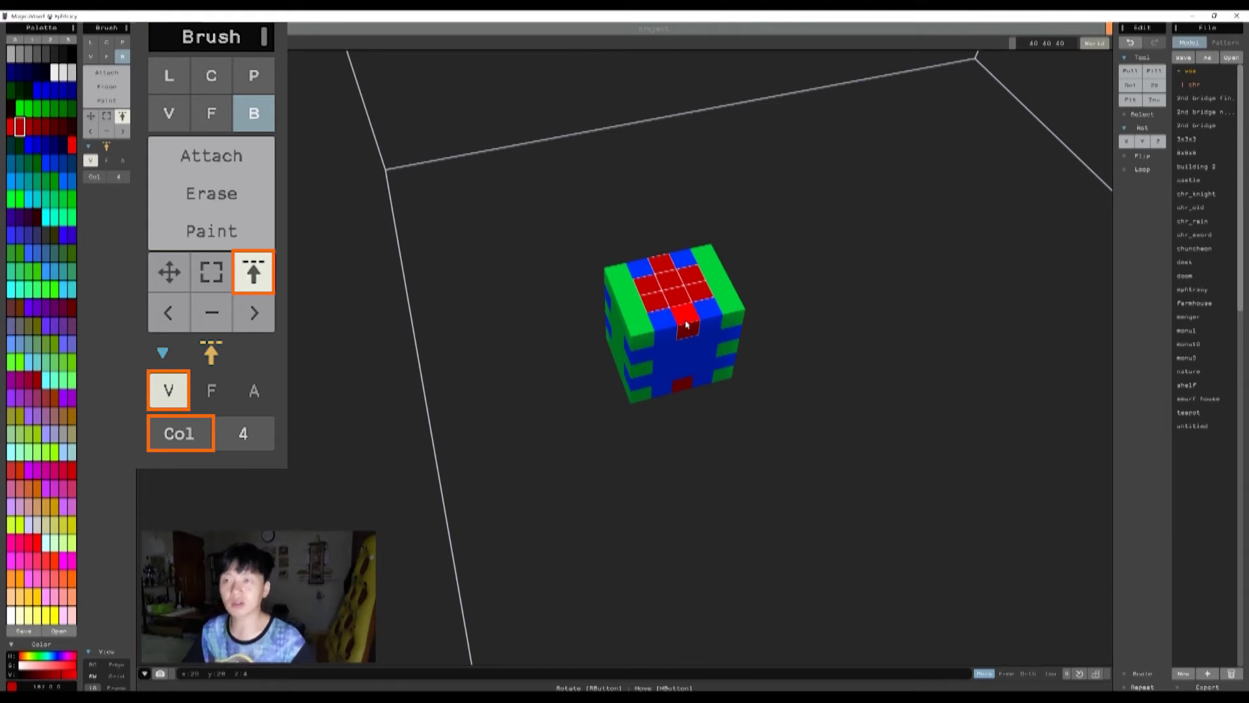
{"action": "right_click_drag", "start_coordinate": [686, 324], "coordinate": [647, 274]}
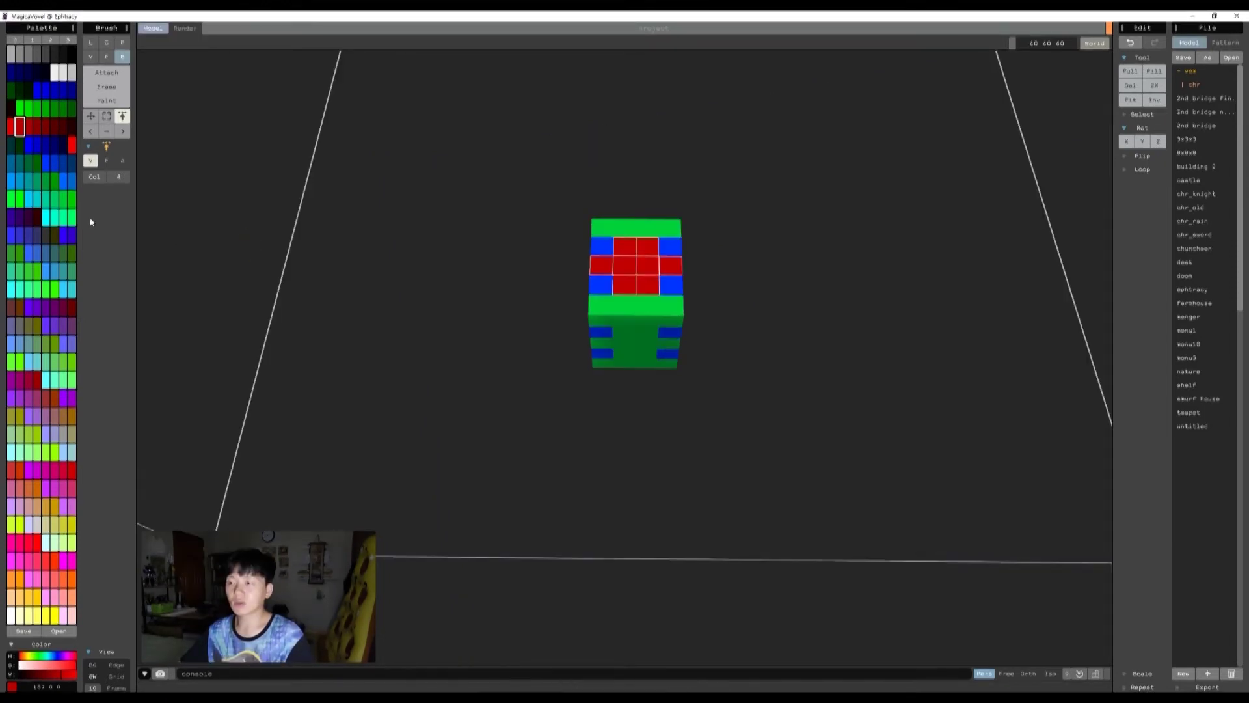
- Move the selected red top piece out beside the box and lower it to the floor
{"action": "left_click", "coordinate": [91, 116]}
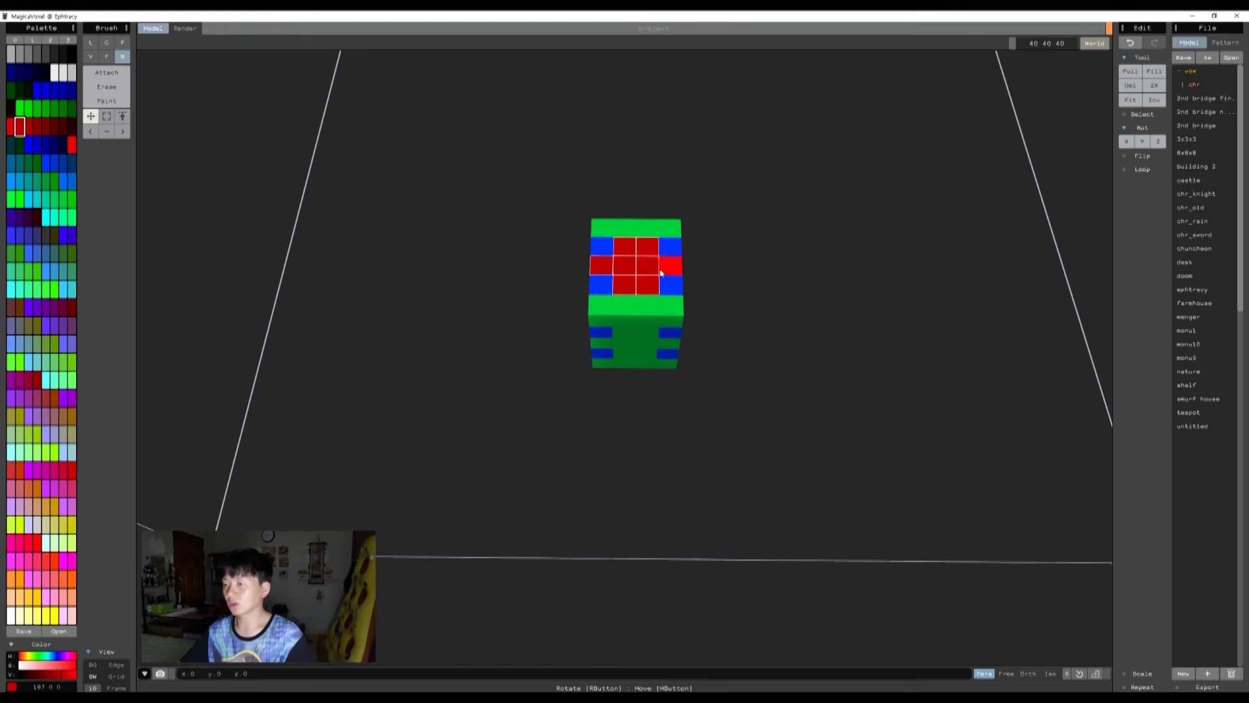
{"action": "left_click_drag", "start_coordinate": [644, 263], "coordinate": [781, 267]}
{"action": "right_click_drag", "start_coordinate": [833, 377], "coordinate": [781, 275]}
{"action": "left_click_drag", "start_coordinate": [781, 275], "coordinate": [793, 351]}
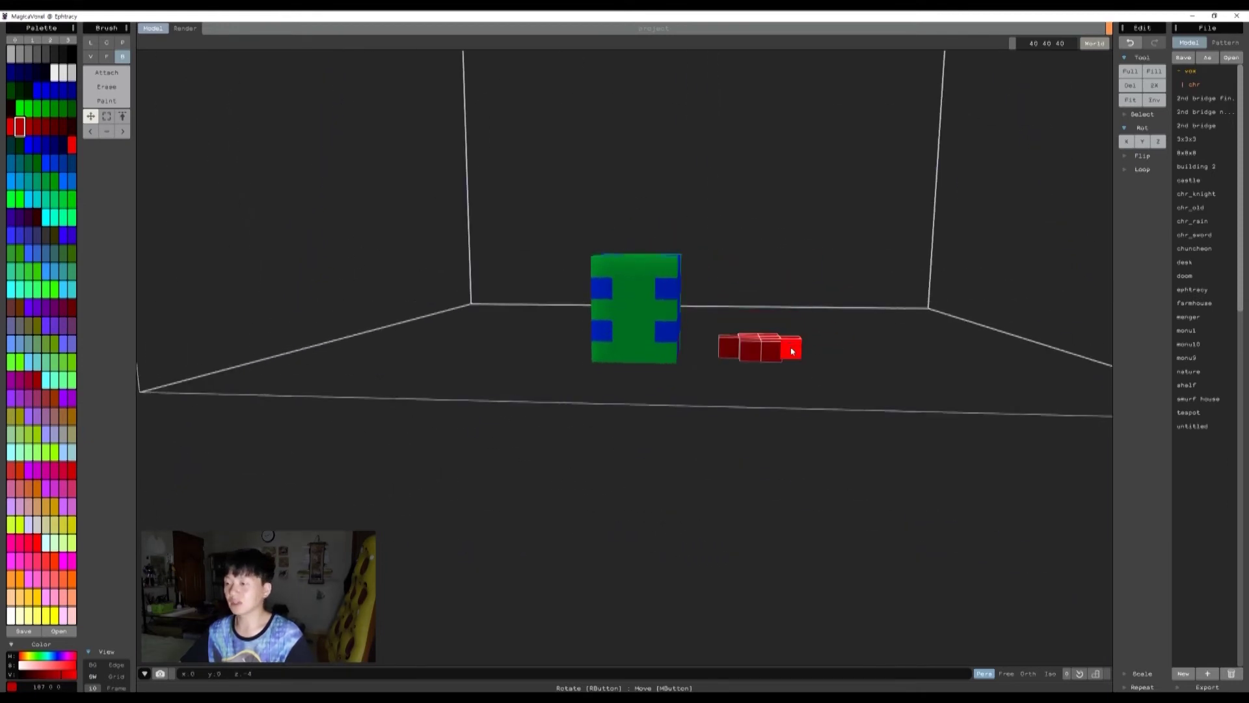
{"action": "right_click_drag", "start_coordinate": [1043, 395], "coordinate": [1035, 426]}
{"action": "right_click_drag", "start_coordinate": [703, 306], "coordinate": [768, 331]}
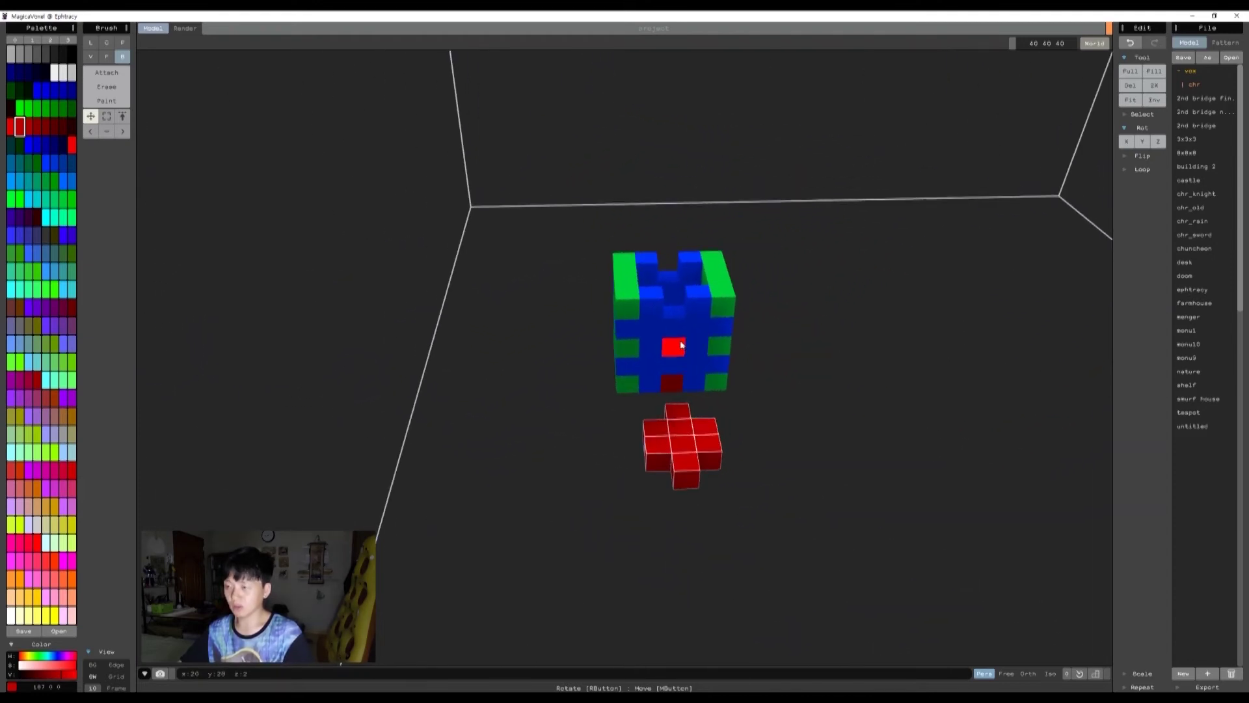
- Region-select one blue slab, move it out past the red piece, and rotate it about the X axis to lie flat
{"action": "left_click", "coordinate": [122, 115]}
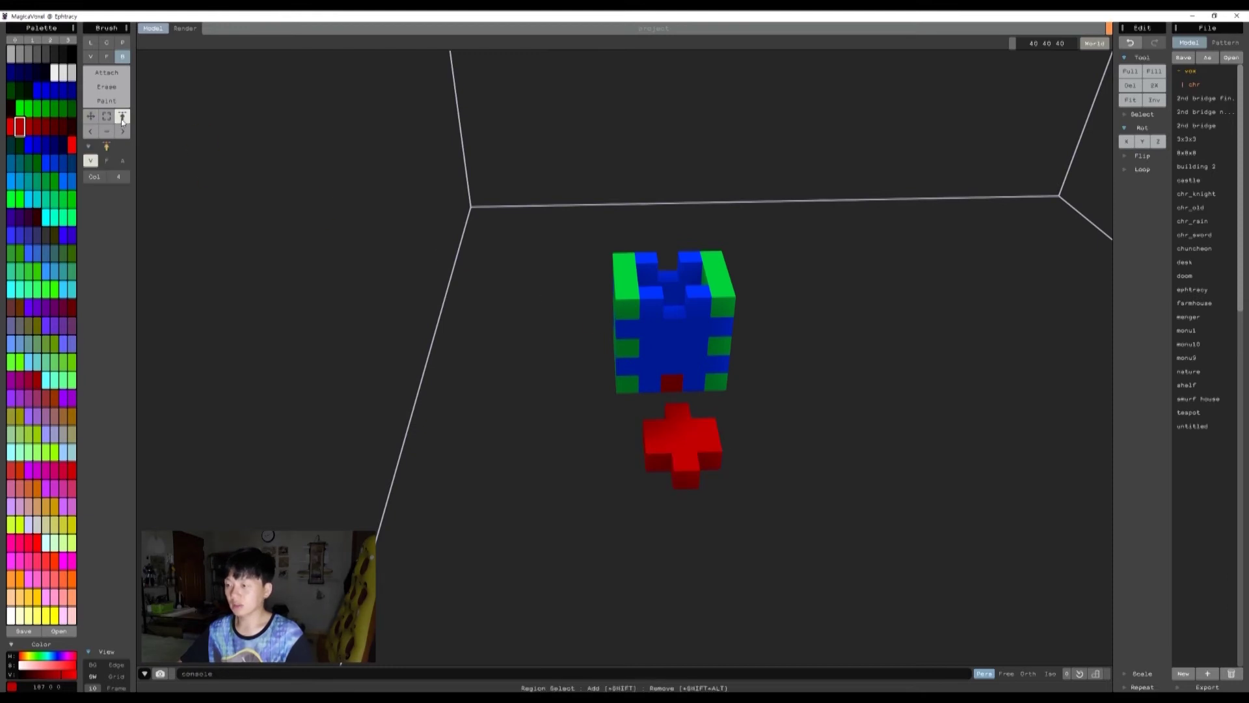
{"action": "right_click_drag", "start_coordinate": [694, 343], "coordinate": [188, 188]}
{"action": "left_click", "coordinate": [90, 116]}
{"action": "left_click_drag", "start_coordinate": [683, 229], "coordinate": [908, 247]}
{"action": "left_click", "coordinate": [1127, 149]}
{"action": "right_click_drag", "start_coordinate": [944, 260], "coordinate": [146, 154]}
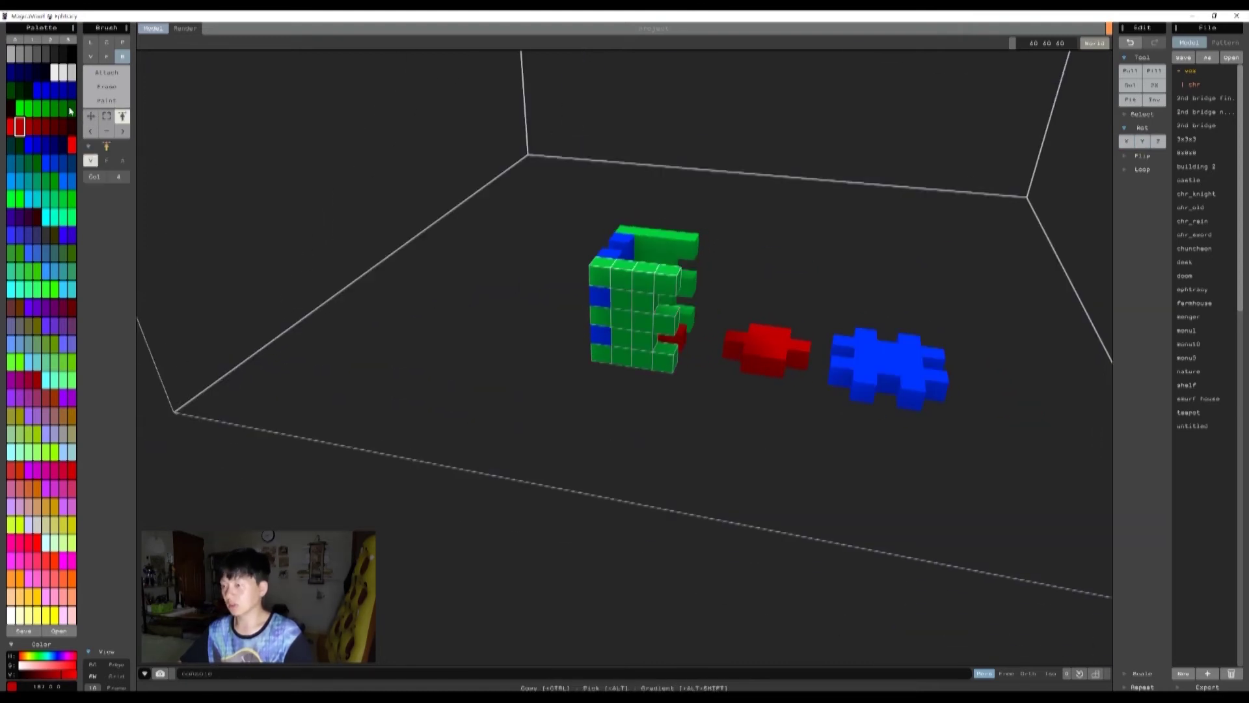
- Move the selected green side panel out past the flat blue piece and rotate it about the X axis to lie flat
{"action": "left_click_drag", "start_coordinate": [678, 336], "coordinate": [1034, 354]}
{"action": "left_click", "coordinate": [1127, 141]}
{"action": "right_click_drag", "start_coordinate": [878, 423], "coordinate": [965, 344]}
{"action": "left_click_drag", "start_coordinate": [966, 344], "coordinate": [924, 364]}
{"action": "right_click_drag", "start_coordinate": [924, 364], "coordinate": [589, 443]}
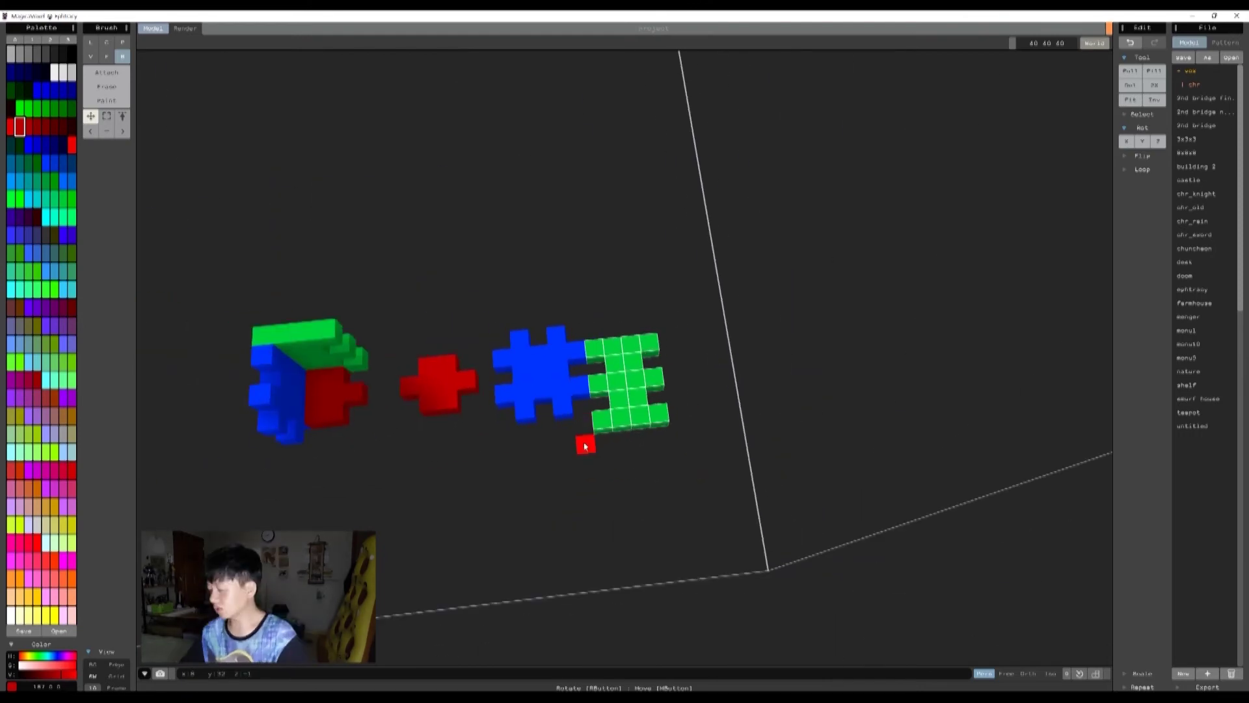
- Fit the flat green piece's tabs into the blue piece's edge, and add the blue piece to the region selection
{"action": "right_click_drag", "start_coordinate": [714, 512], "coordinate": [645, 295]}
{"action": "scroll", "coordinate": [645, 295], "scroll_direction": "up", "scroll_amount": 3}
{"action": "right_click_drag", "start_coordinate": [670, 432], "coordinate": [747, 326]}
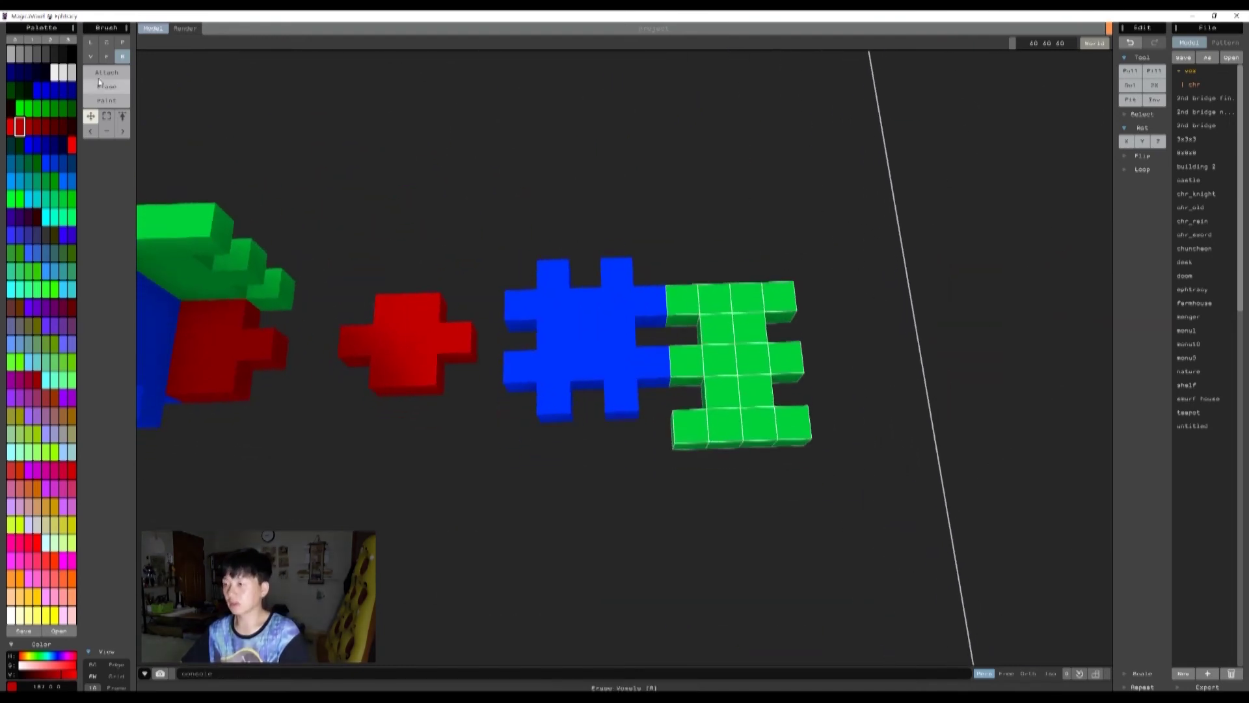
{"action": "left_click_drag", "start_coordinate": [748, 326], "coordinate": [715, 326]}
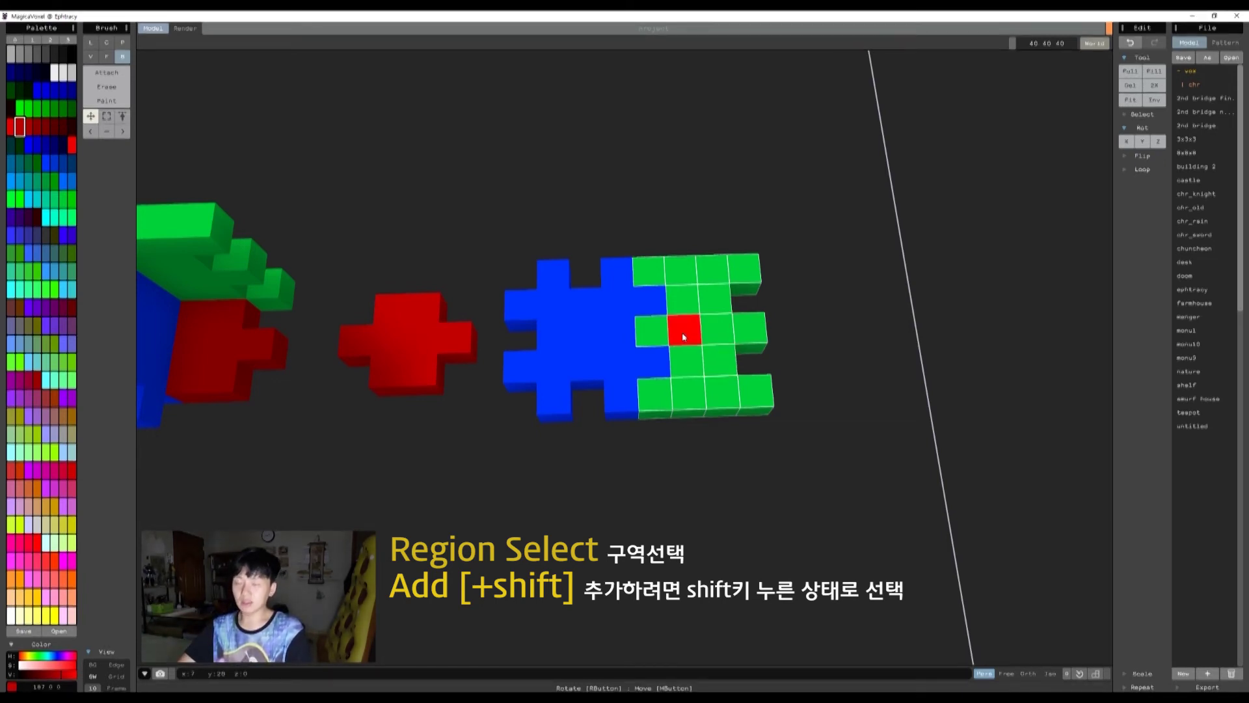
{"action": "left_click", "coordinate": [122, 116]}
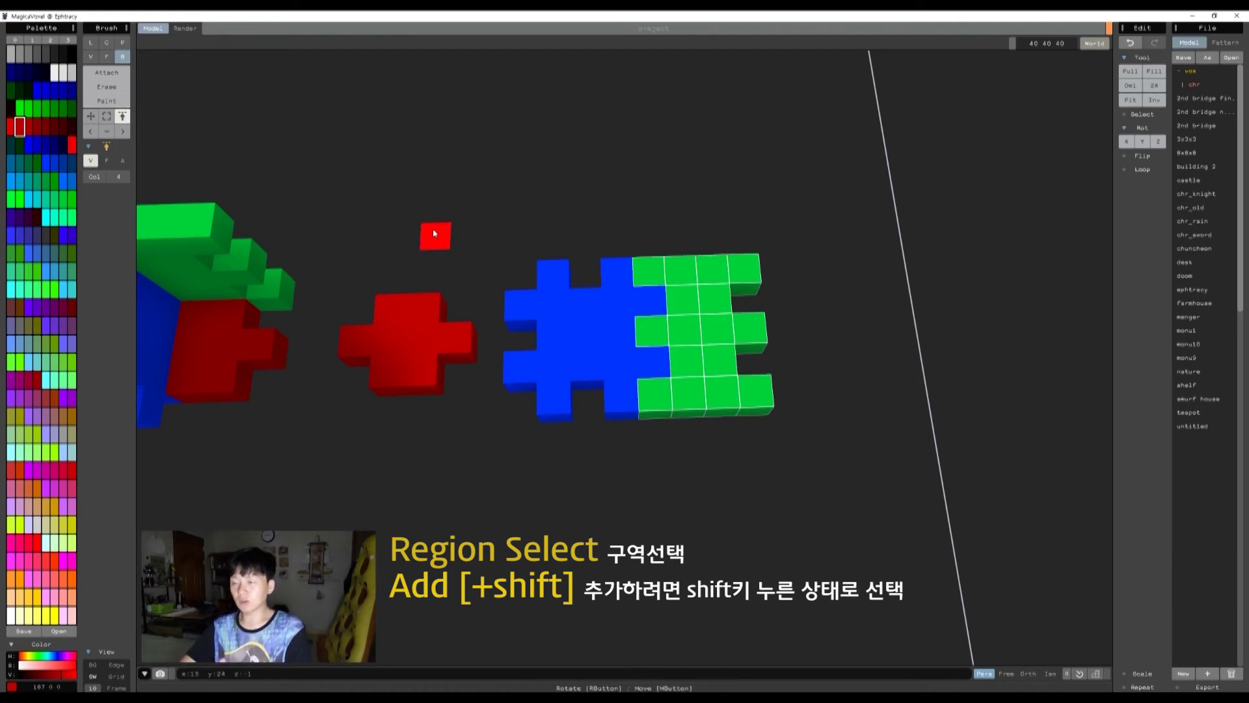
{"action": "left_click", "coordinate": [587, 342], "text": "shift"}
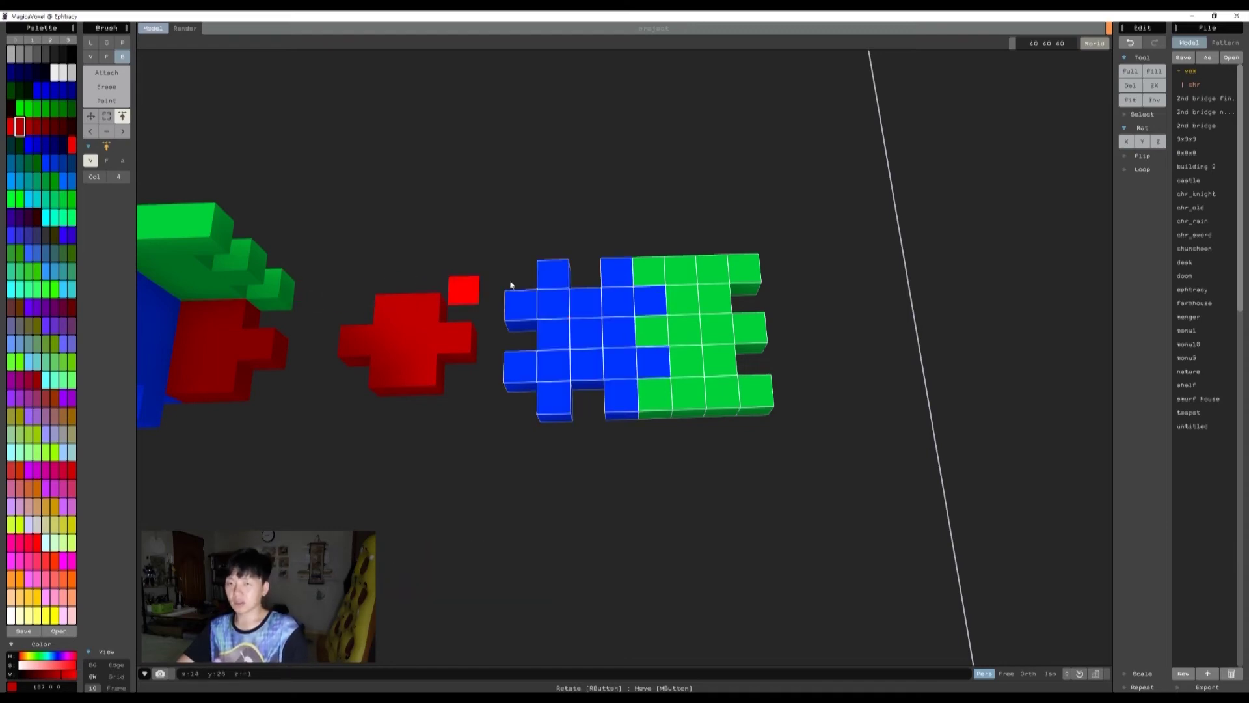
- Try to copy the joined blue-green pair along the row to interlock with the first pair, and clear the selection
{"action": "left_click", "coordinate": [91, 120]}
{"action": "left_click_drag", "start_coordinate": [599, 336], "coordinate": [825, 341]}
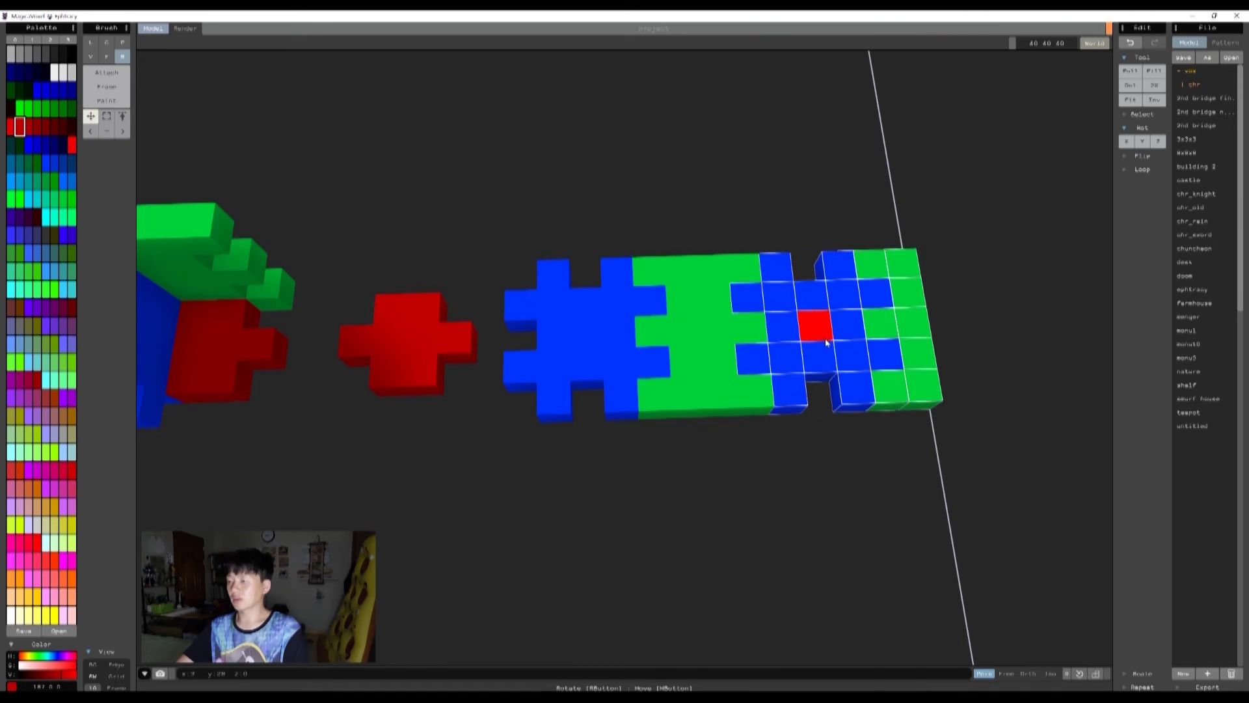
{"action": "scroll", "coordinate": [814, 343], "scroll_direction": "down", "scroll_amount": 5}
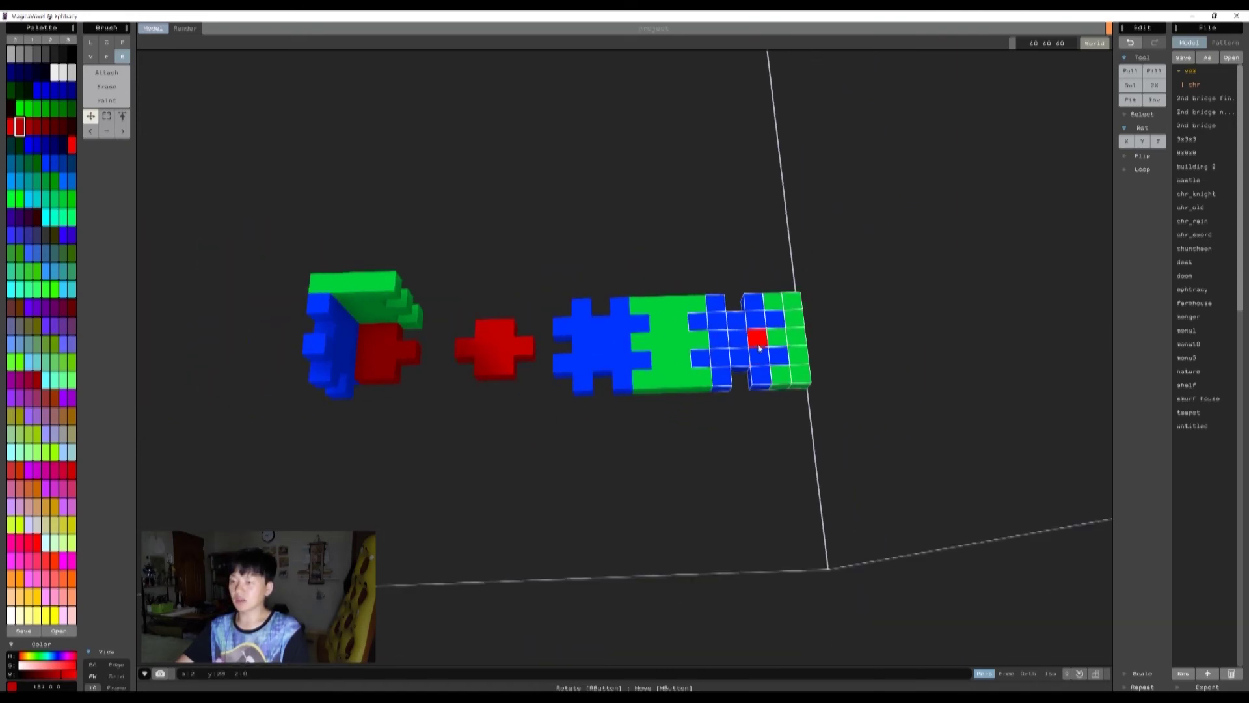
{"action": "left_click_drag", "start_coordinate": [738, 344], "coordinate": [781, 341]}
{"action": "scroll", "coordinate": [767, 344], "scroll_direction": "down", "scroll_amount": 5}
{"action": "mouse_move", "coordinate": [704, 352]}
{"action": "left_mouse_down"}
{"action": "mouse_move", "coordinate": [670, 351]}
{"action": "mouse_move", "coordinate": [744, 351]}
{"action": "mouse_move", "coordinate": [123, 357]}
{"action": "mouse_move", "coordinate": [286, 343]}
{"action": "mouse_move", "coordinate": [703, 348]}
{"action": "mouse_move", "coordinate": [684, 352]}
{"action": "left_mouse_up"}
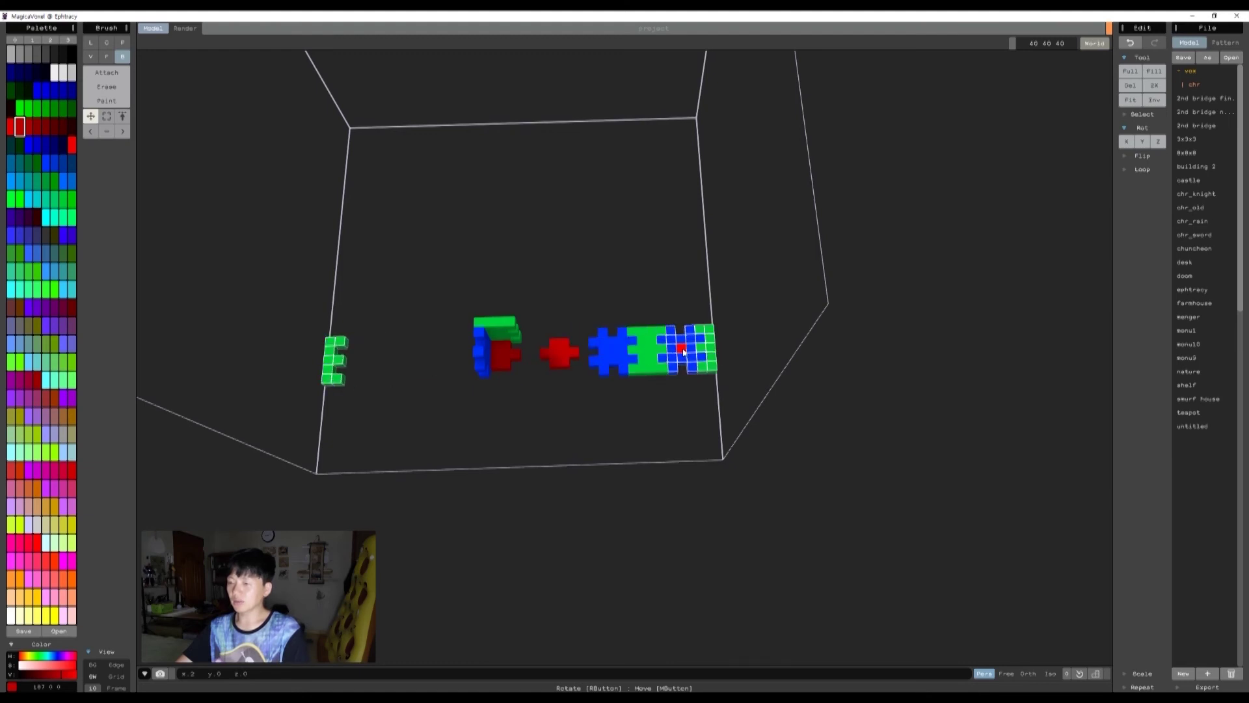
{"action": "left_click_drag", "start_coordinate": [684, 352], "coordinate": [763, 369]}
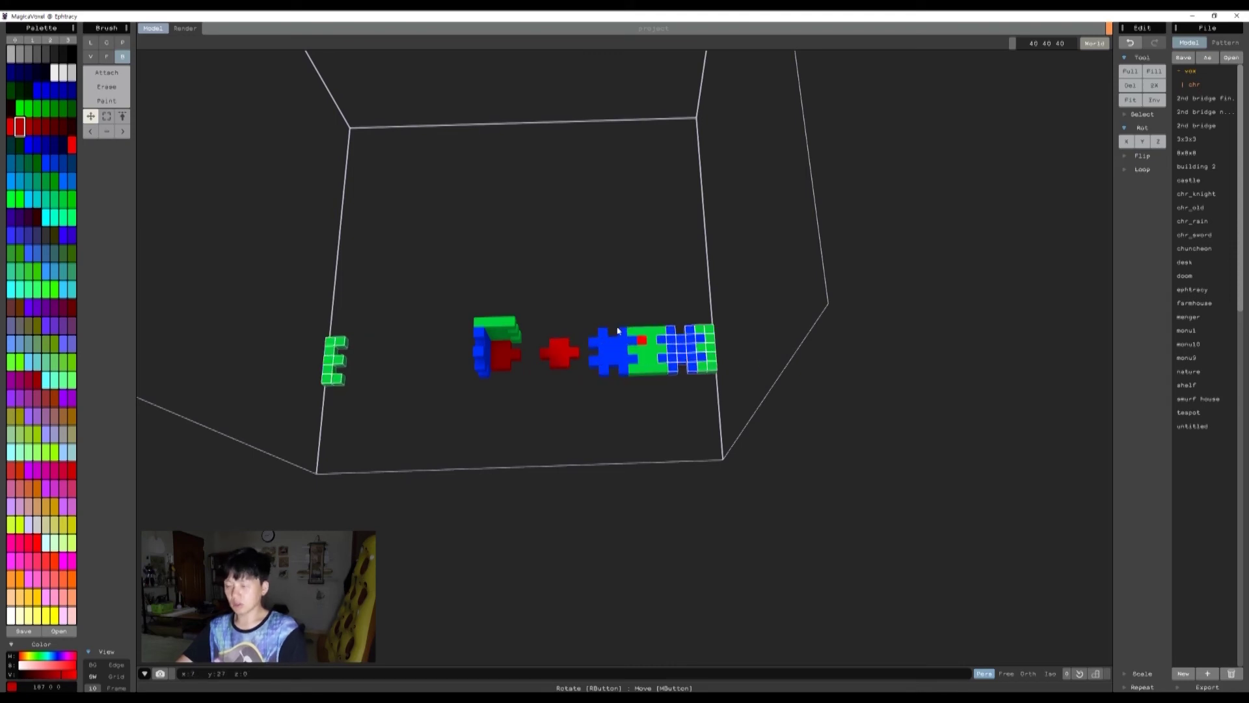
{"action": "key", "text": "ctrl+d"}
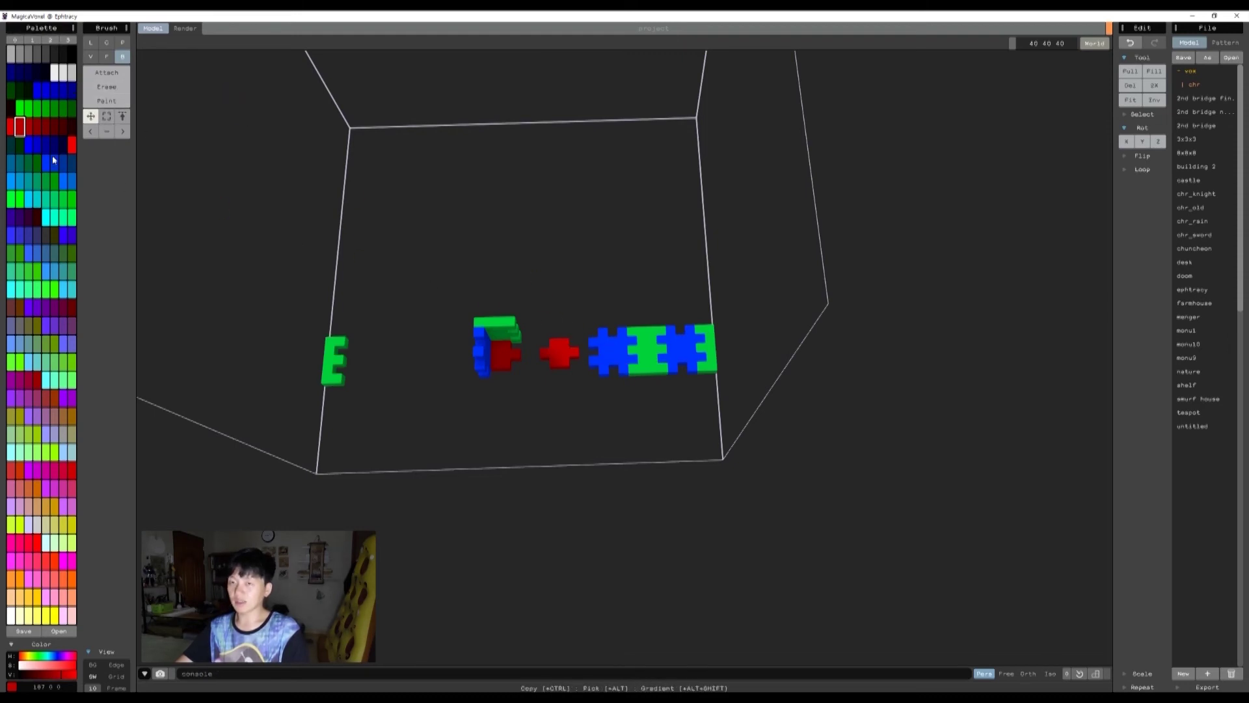
- Region-select all the pieces of the joined blue-green strip and try to shift the strip
{"action": "left_click", "coordinate": [122, 116]}
{"action": "left_click_drag", "start_coordinate": [616, 360], "coordinate": [708, 355]}
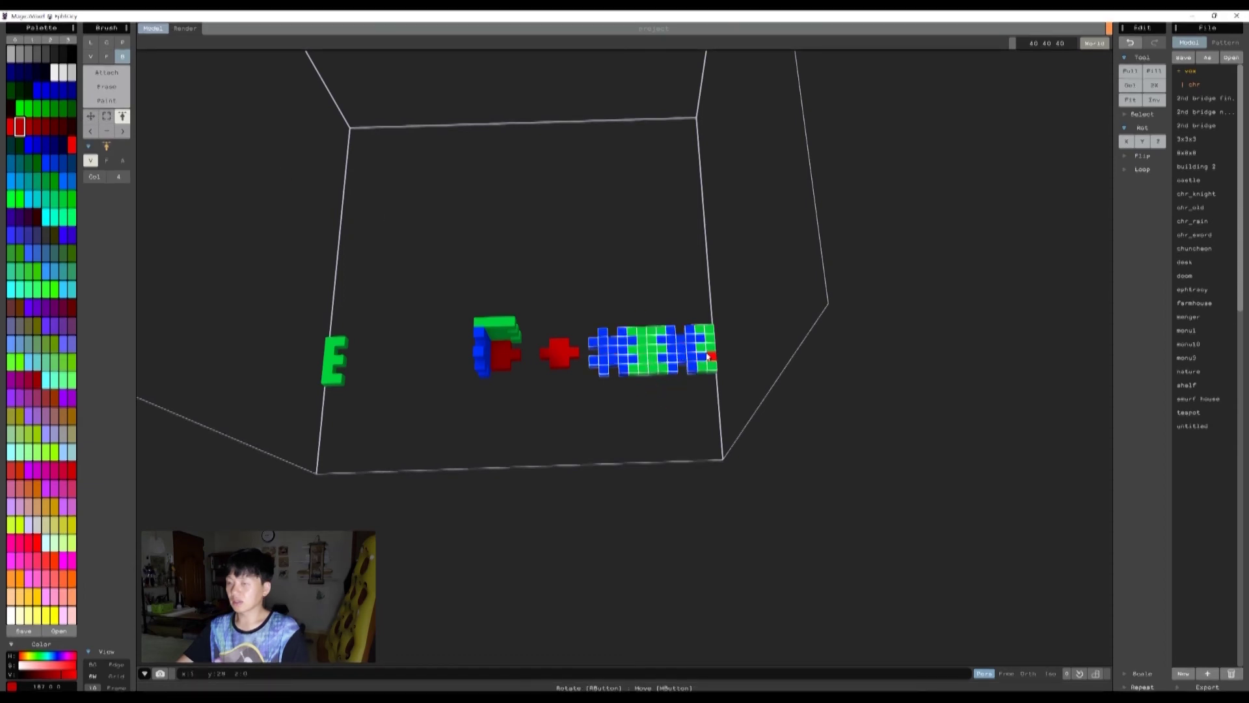
{"action": "left_click", "coordinate": [90, 116]}
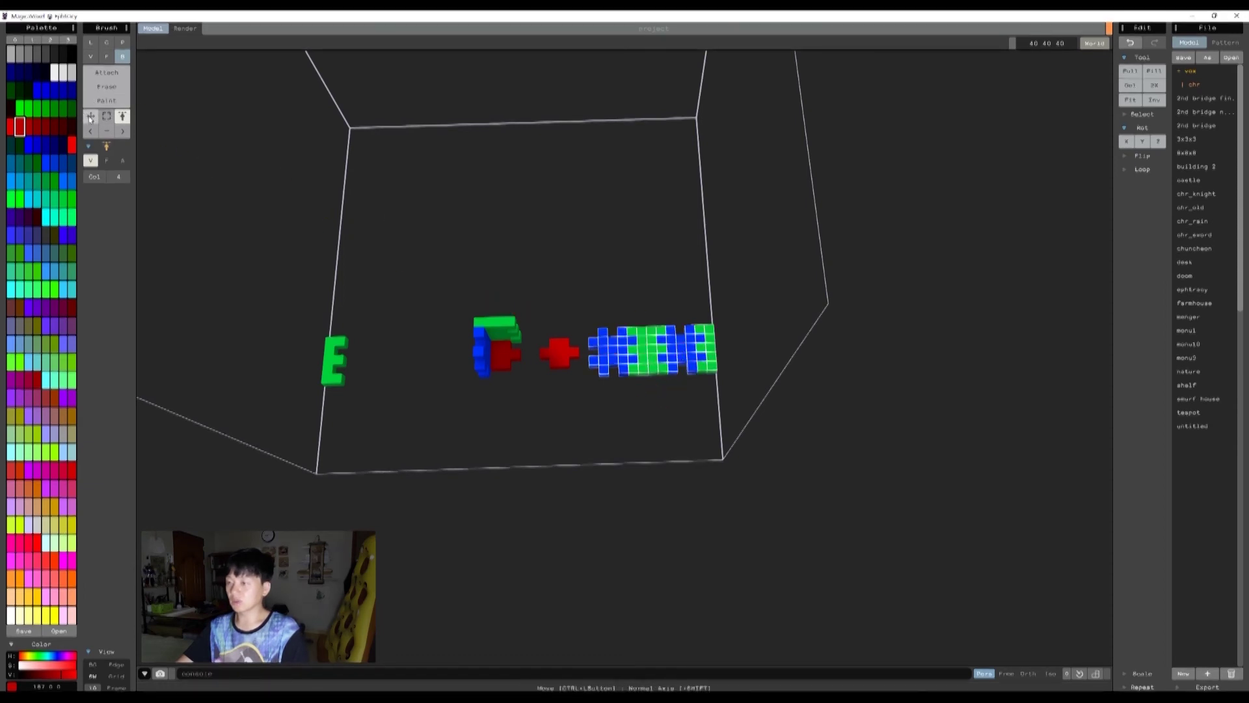
{"action": "mouse_move", "coordinate": [643, 349]}
{"action": "left_mouse_down"}
{"action": "mouse_move", "coordinate": [532, 352]}
{"action": "mouse_move", "coordinate": [664, 355]}
{"action": "mouse_move", "coordinate": [641, 354]}
{"action": "left_mouse_up"}
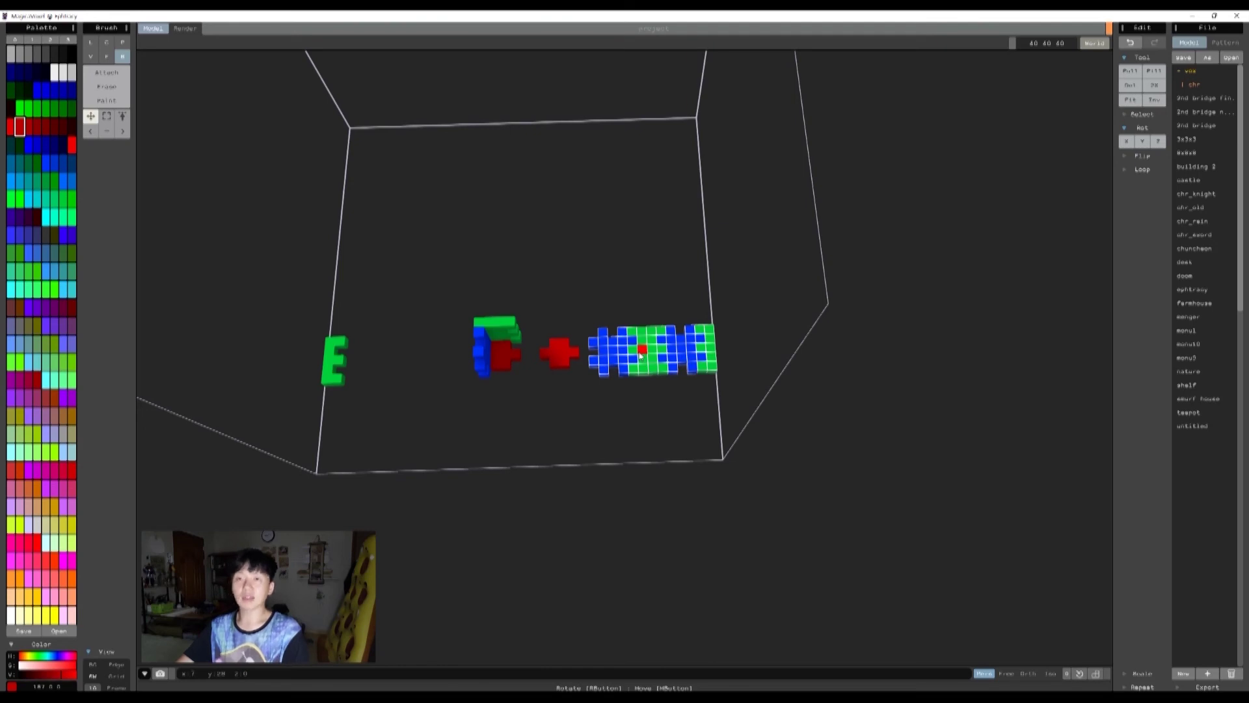
- Undo the strip selection and the pair's duplication, back to the selected first blue-green pair
{"action": "key", "text": "ctrl+z"}
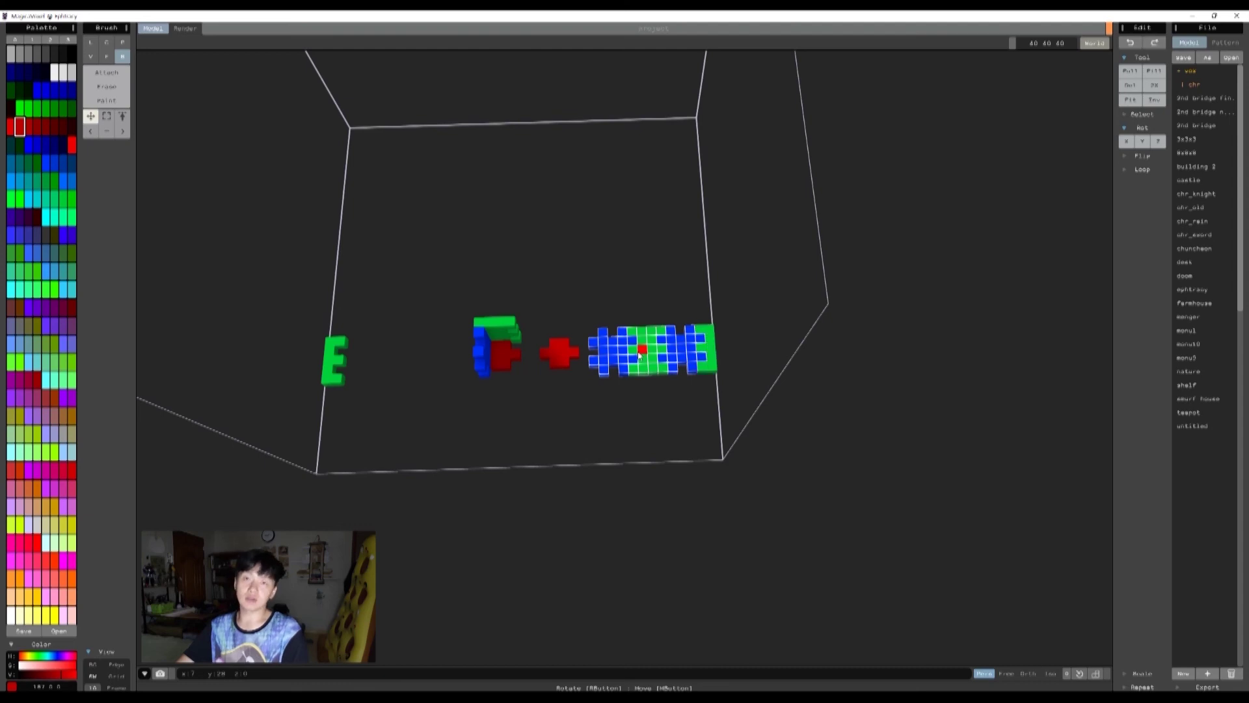
{"action": "key", "text": "ctrl+z"}
{"action": "key", "text": "ctrl+z"}
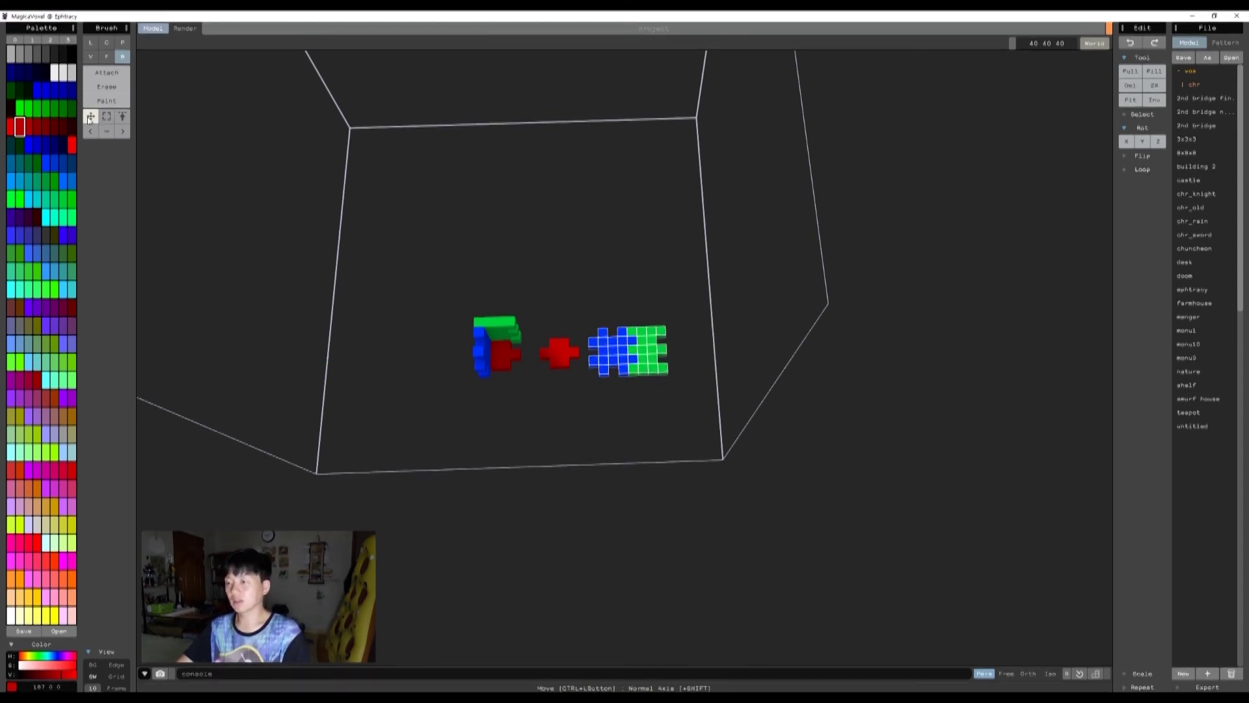
- Copy the blue-green pair to the empty floor behind the box, and copy it again alongside to form an interlocked four-piece strip
{"action": "left_click_drag", "start_coordinate": [634, 352], "coordinate": [481, 231]}
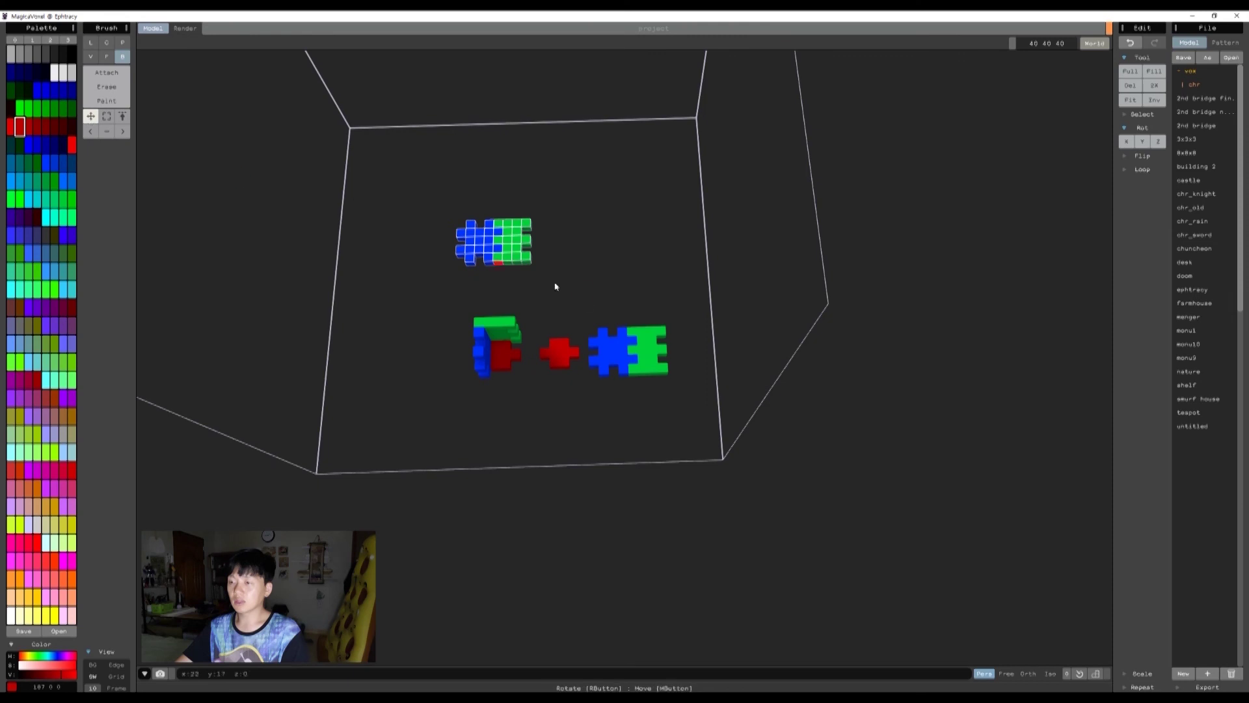
{"action": "left_click_drag", "start_coordinate": [496, 244], "coordinate": [566, 242]}
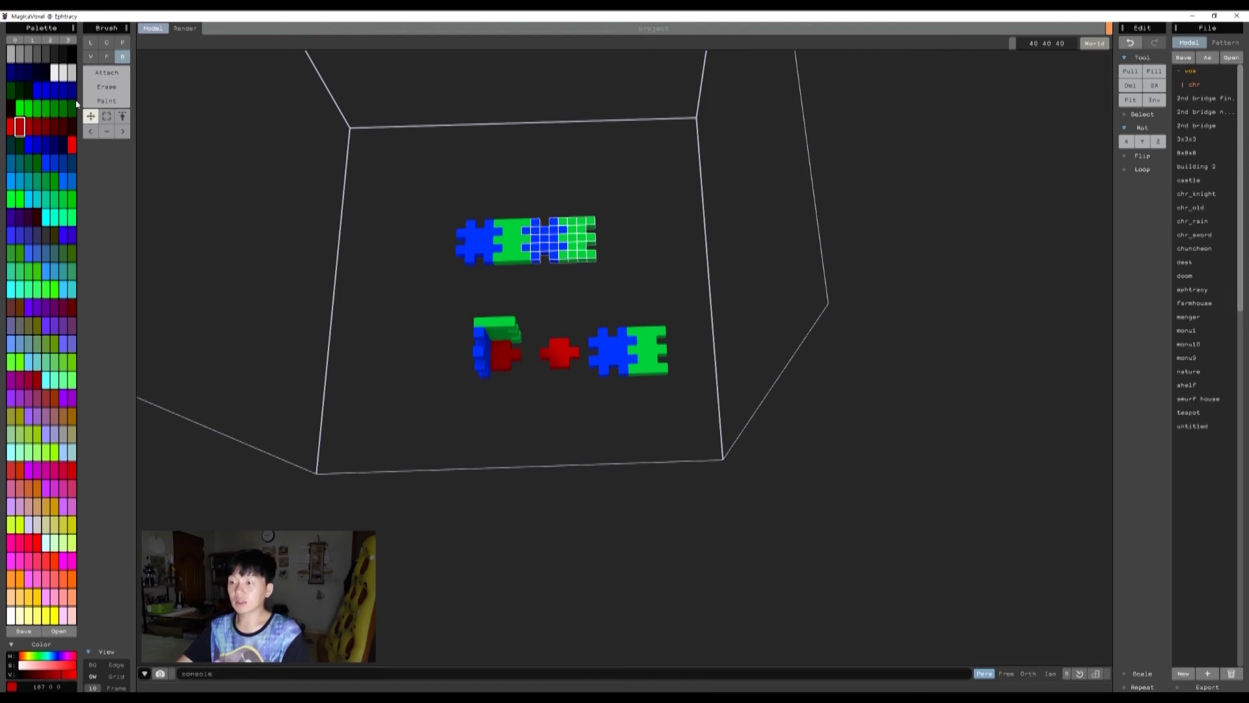
- Region-select the loose red piece, rotate it about the Z axis, and fit it into the near edge of the strip's second blue piece
{"action": "left_click", "coordinate": [122, 116]}
{"action": "left_click", "coordinate": [570, 367]}
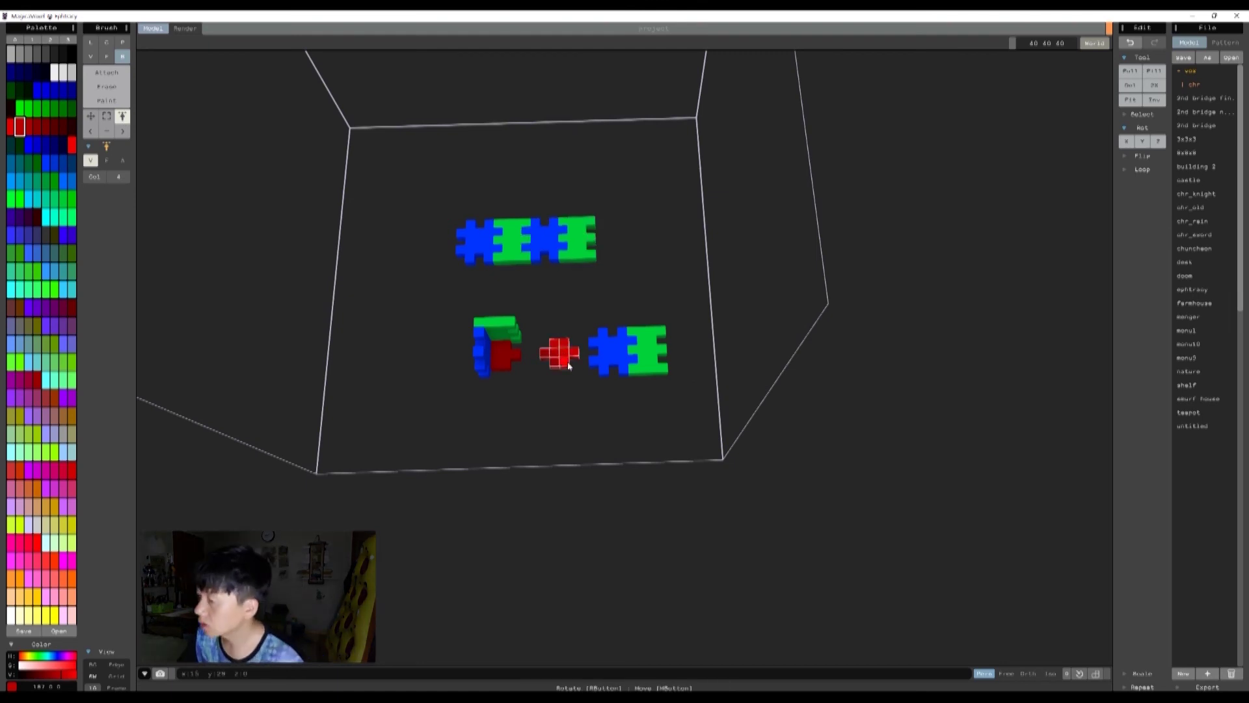
{"action": "left_click", "coordinate": [1158, 141]}
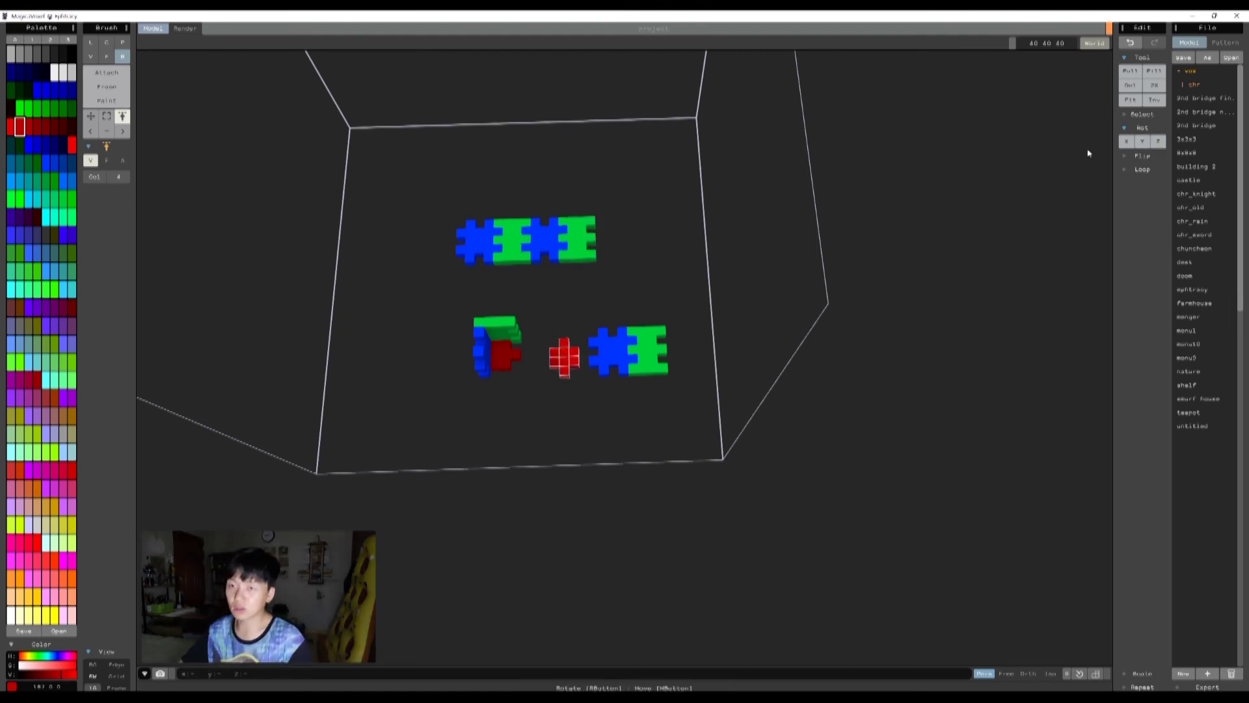
{"action": "key", "text": "m"}
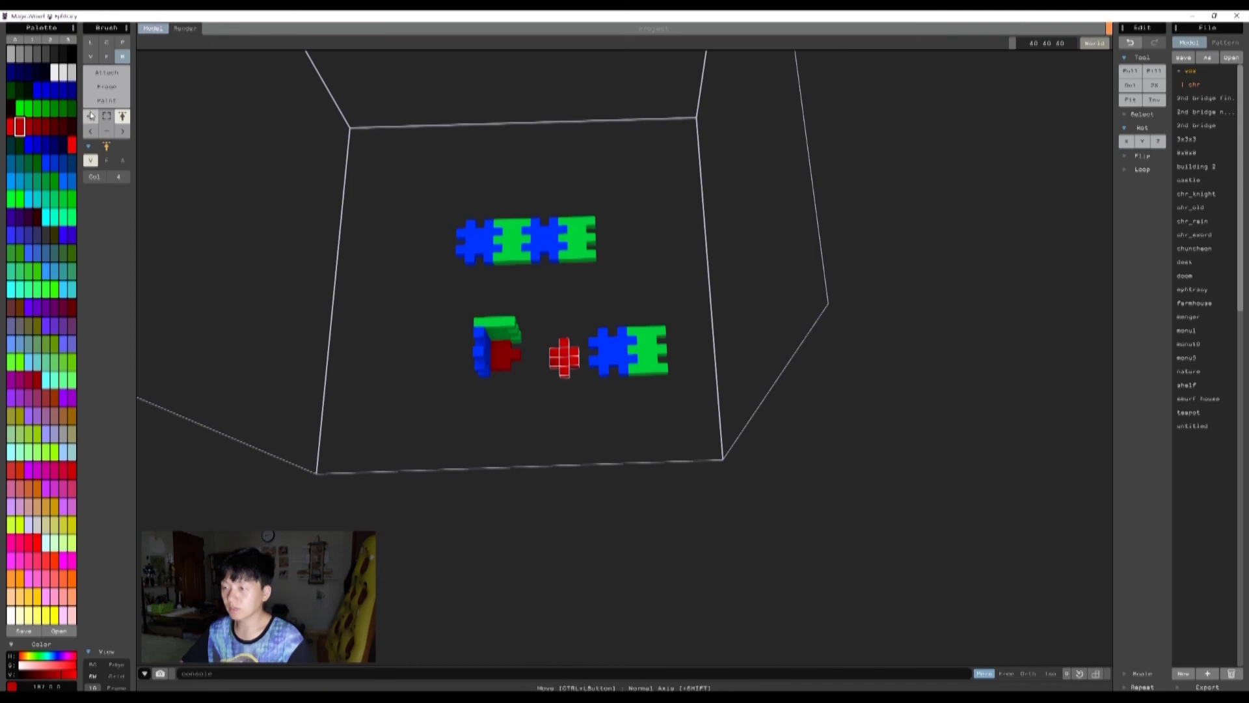
{"action": "left_click_drag", "start_coordinate": [567, 355], "coordinate": [547, 277]}
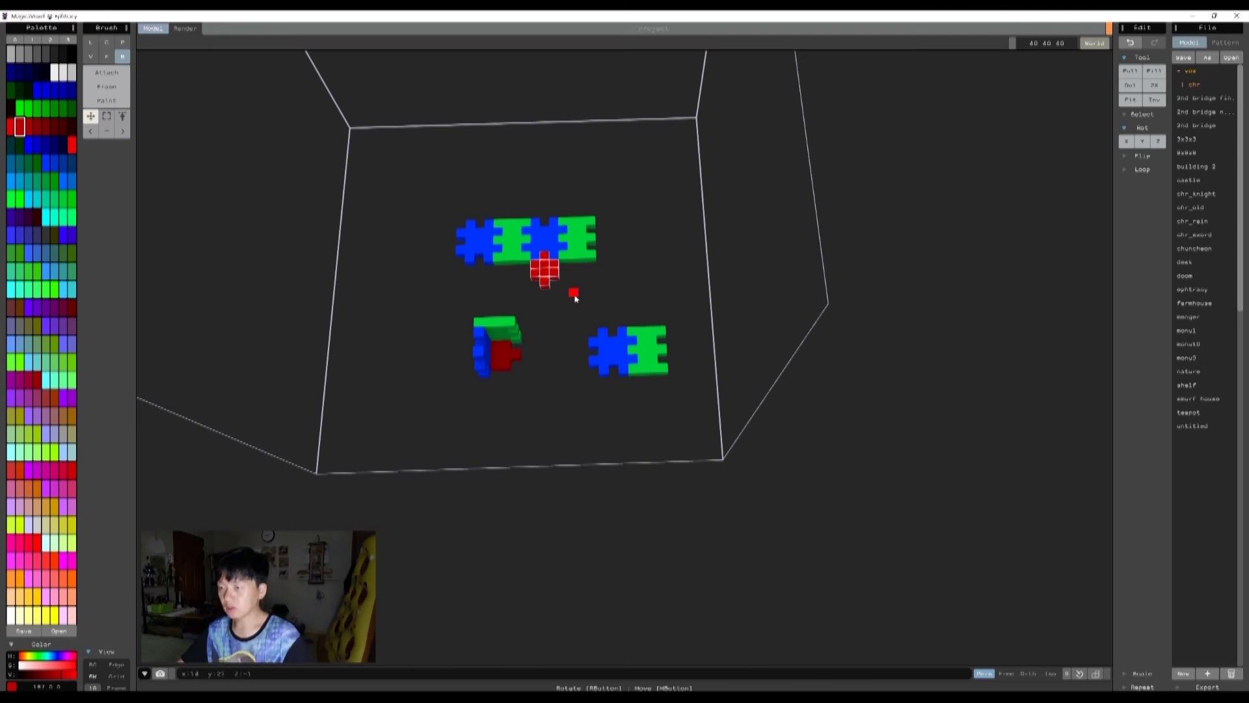
- Copy the red piece into the opposite edge of the strip's second blue piece to complete the net, and clear the selection
{"action": "left_click_drag", "start_coordinate": [547, 273], "coordinate": [548, 216]}
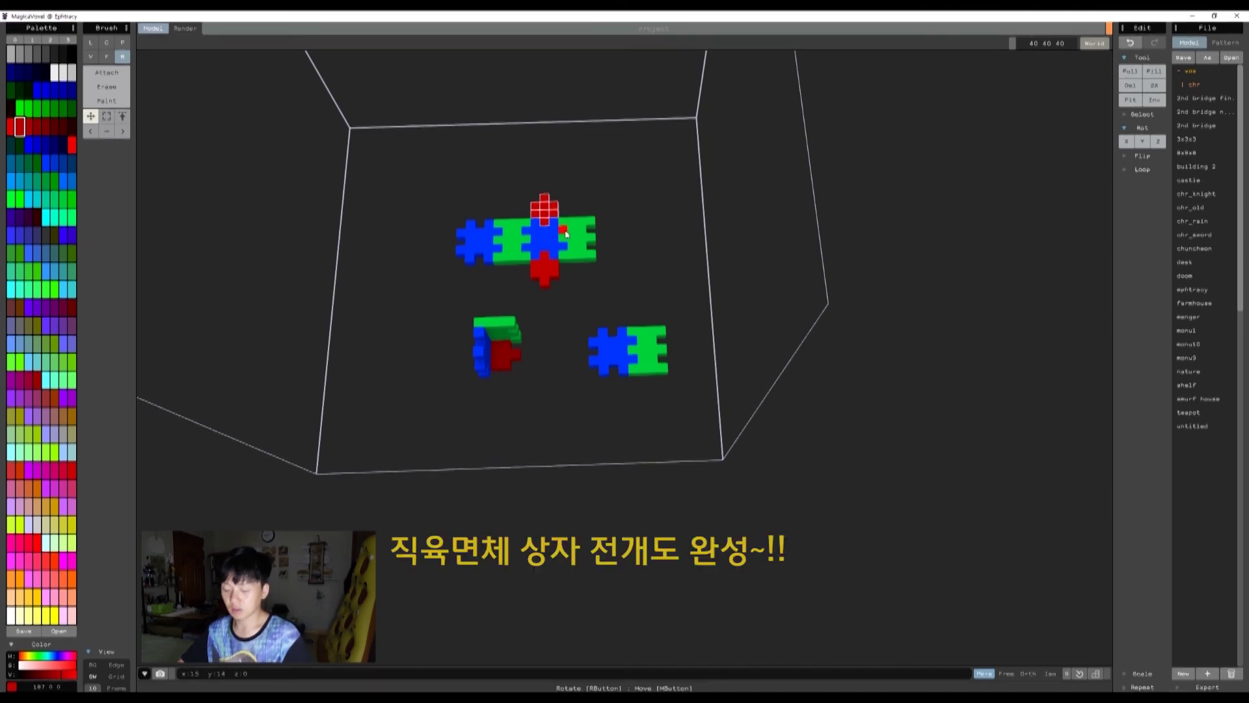
{"action": "left_click", "coordinate": [123, 133]}
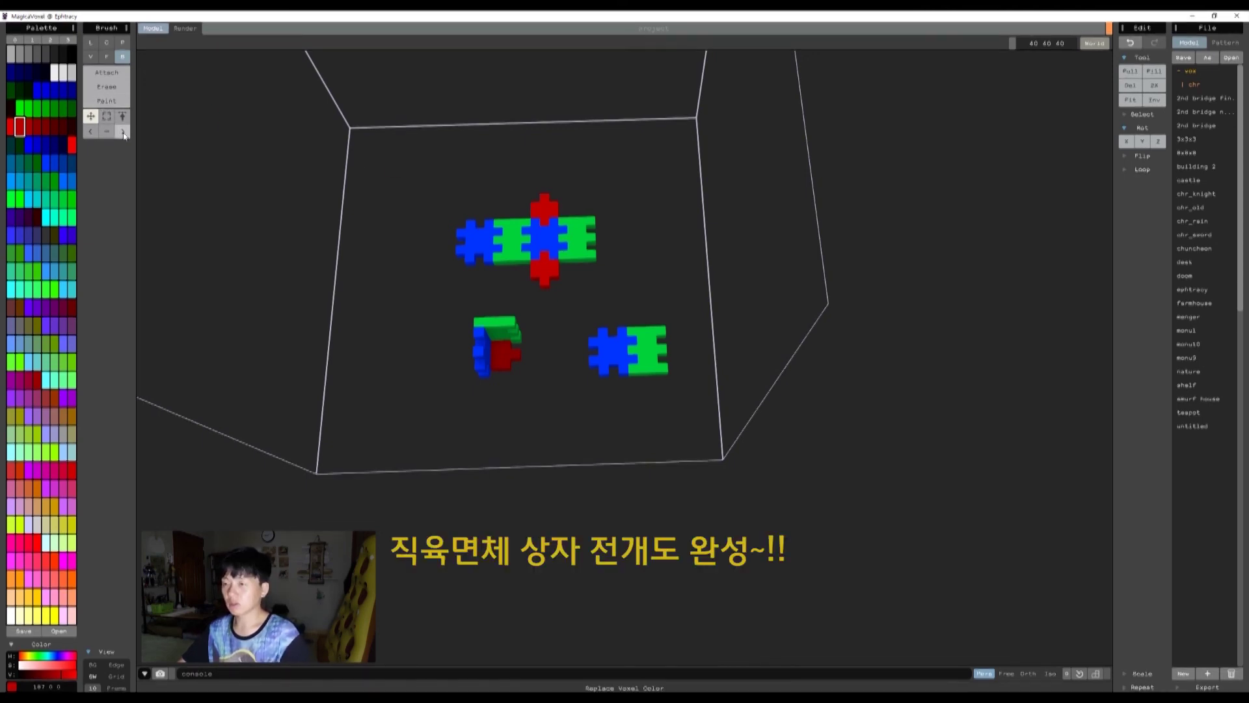
{"action": "scroll", "coordinate": [575, 208], "scroll_direction": "up", "scroll_amount": 4}
{"action": "right_click_drag", "start_coordinate": [524, 174], "coordinate": [720, 427]}
{"action": "scroll", "coordinate": [718, 421], "scroll_direction": "up", "scroll_amount": 4}
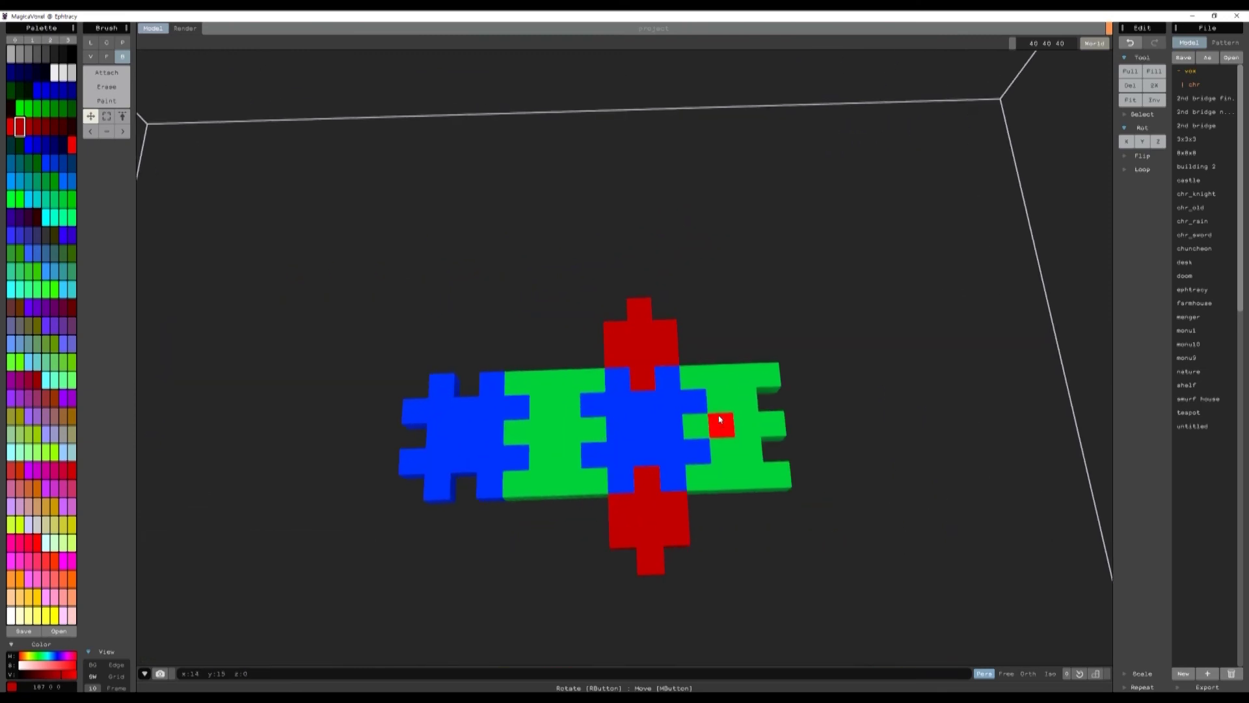